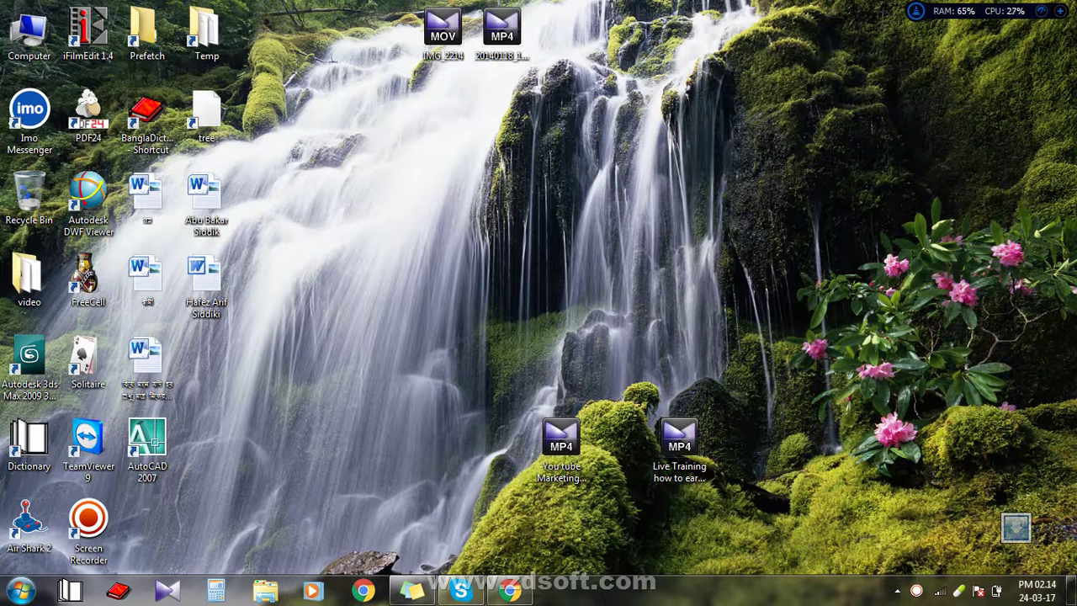
- Refresh the Windows desktop repeatedly from its right-click menu
{"action": "right_click", "coordinate": [430, 182]}
{"action": "left_click", "coordinate": [459, 229]}
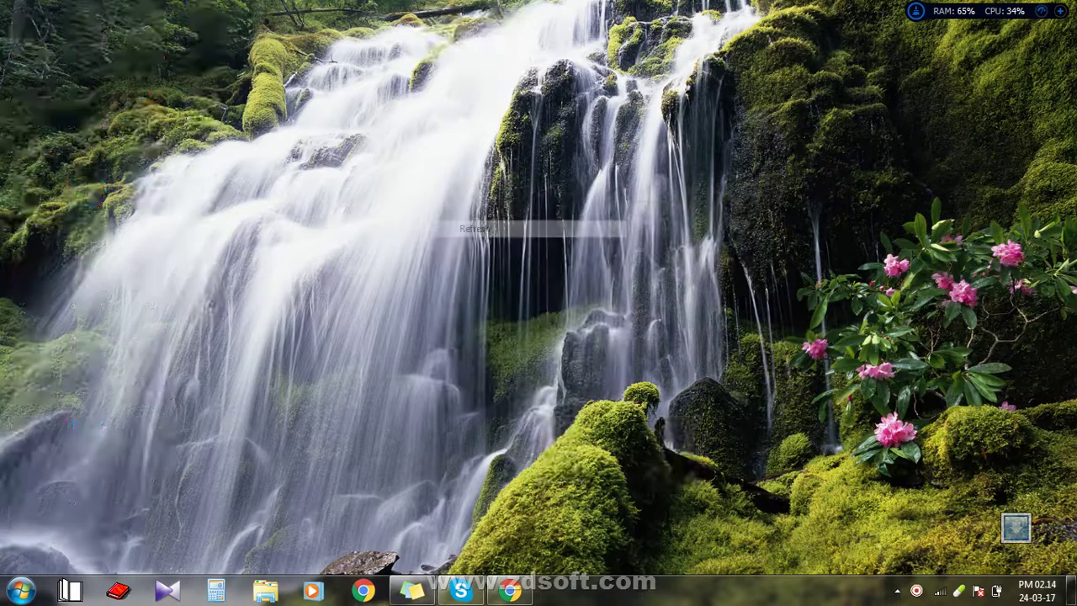
{"action": "right_click", "coordinate": [449, 191]}
{"action": "left_click", "coordinate": [475, 238]}
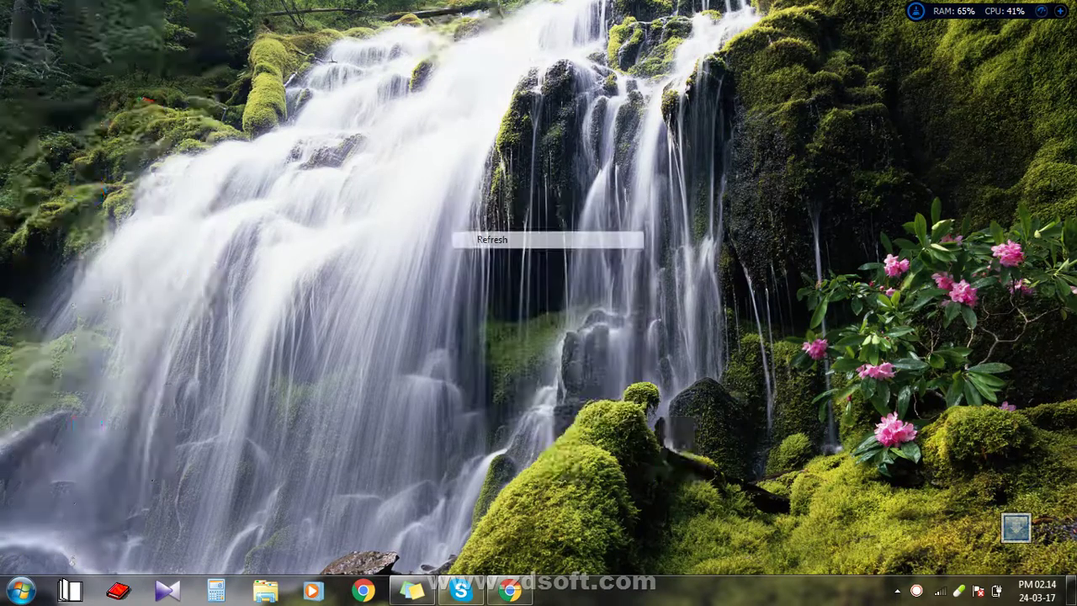
{"action": "right_click", "coordinate": [516, 242]}
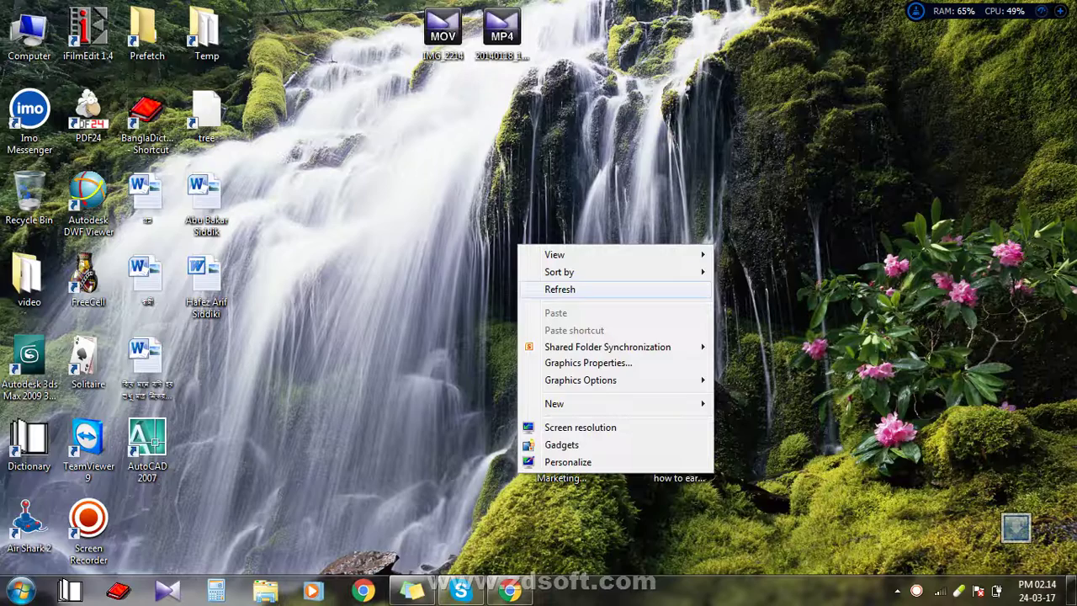
{"action": "left_click", "coordinate": [543, 289]}
{"action": "right_click", "coordinate": [486, 169]}
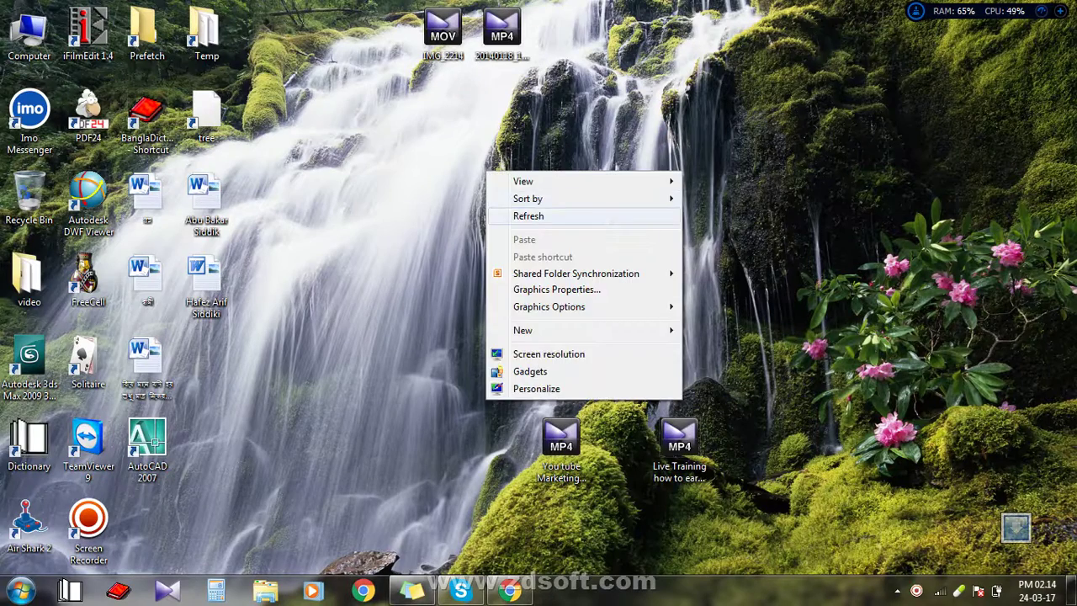
{"action": "left_click", "coordinate": [512, 214]}
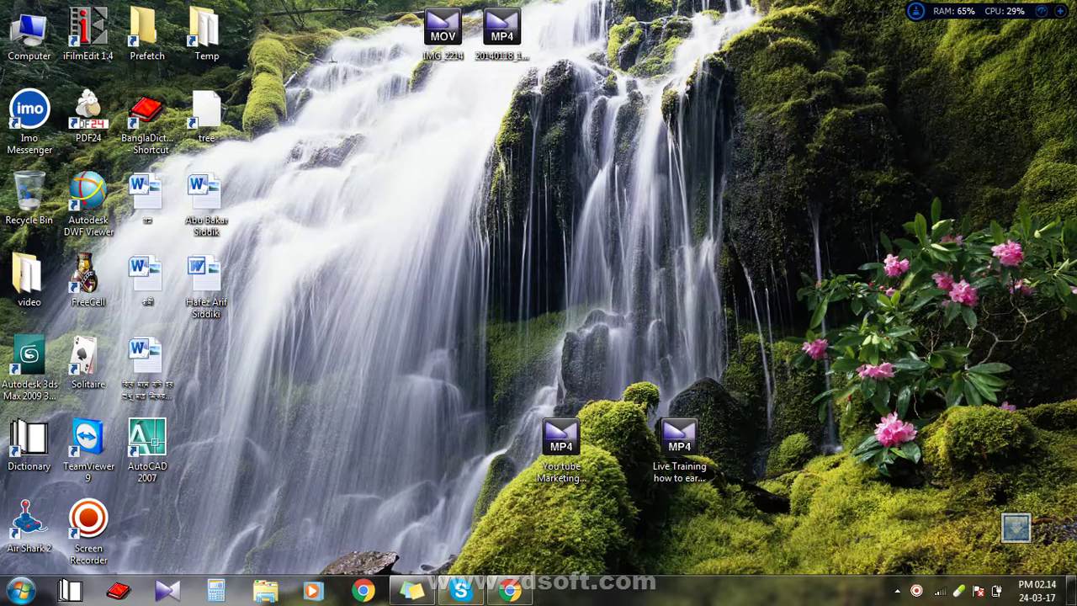
{"action": "right_click", "coordinate": [532, 311]}
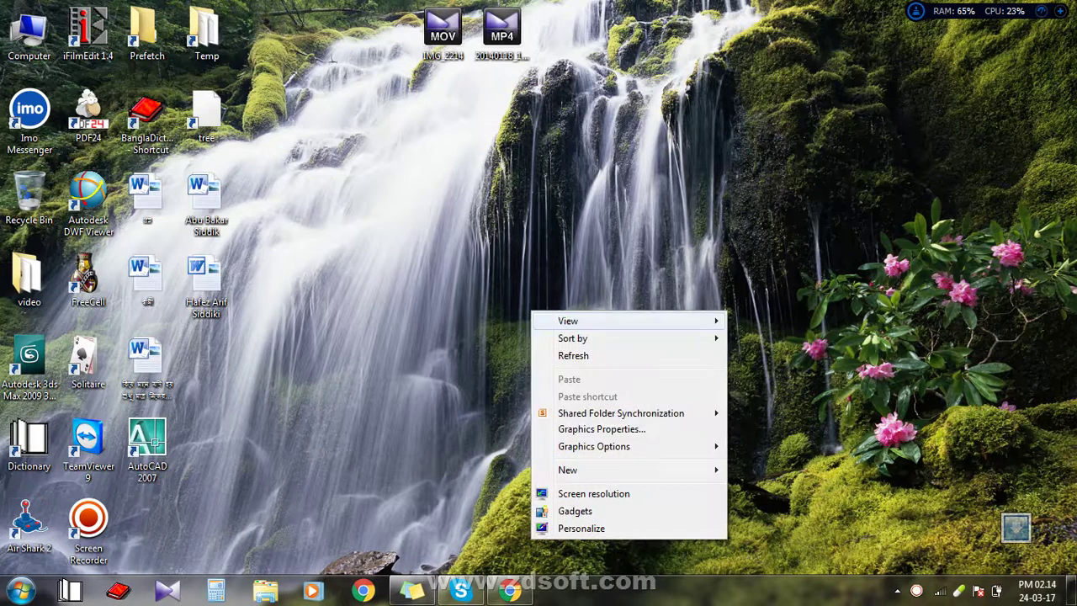
{"action": "left_click", "coordinate": [573, 353]}
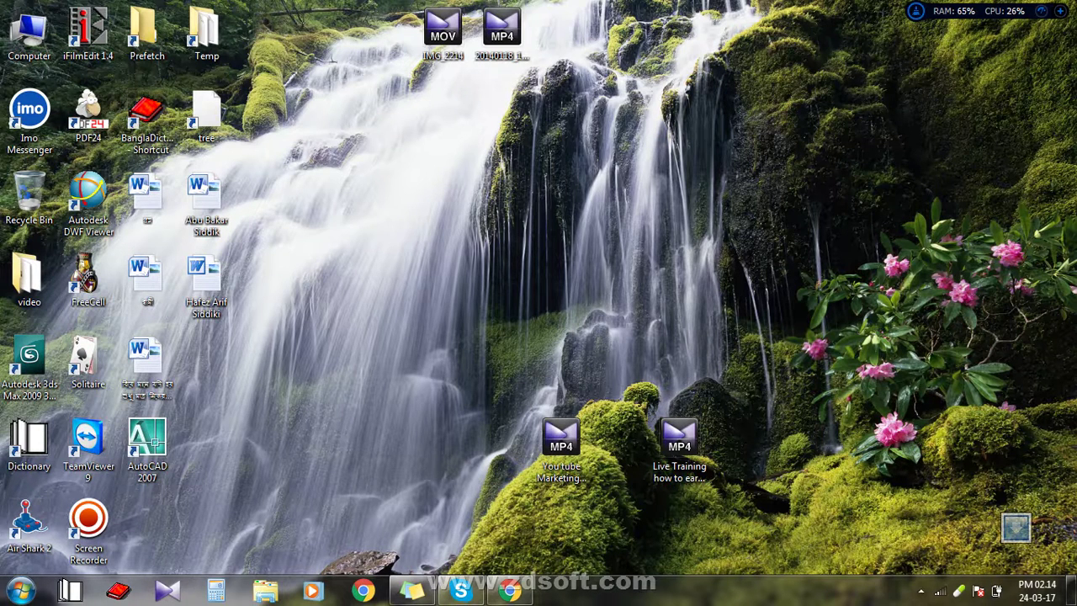
{"action": "right_click", "coordinate": [350, 293]}
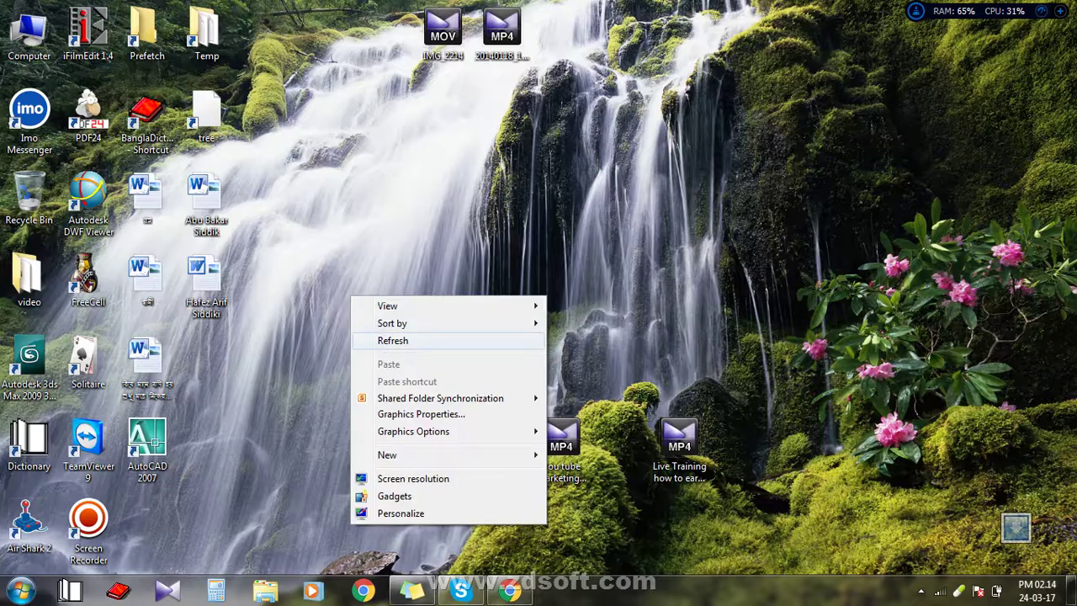
{"action": "left_click", "coordinate": [396, 341]}
{"action": "right_click", "coordinate": [375, 287]}
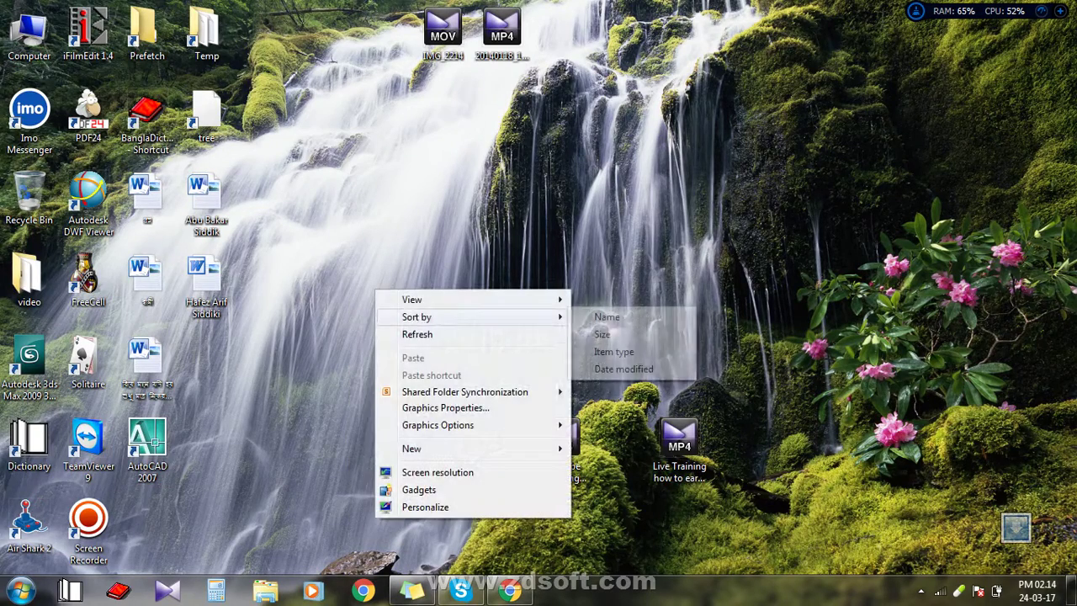
{"action": "left_click", "coordinate": [395, 332]}
{"action": "right_click", "coordinate": [406, 270]}
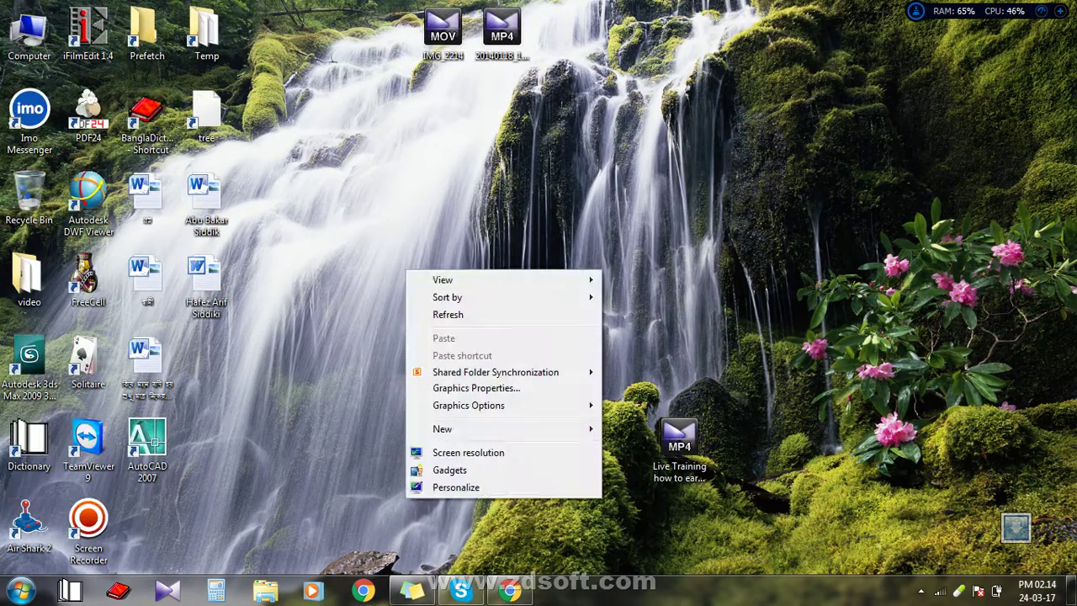
{"action": "left_click", "coordinate": [447, 314]}
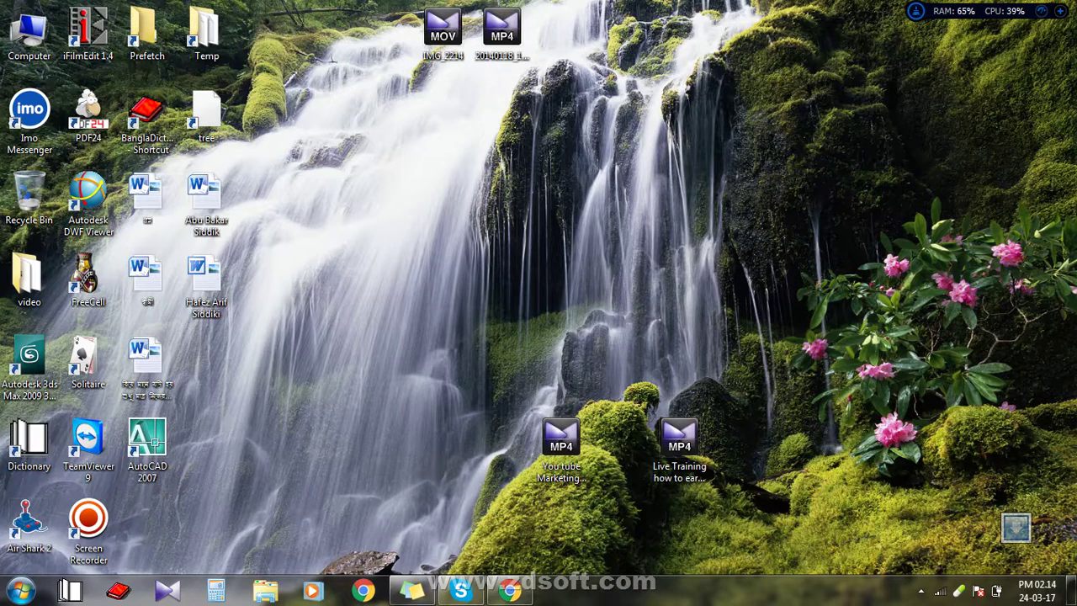
{"action": "left_click", "coordinate": [921, 590]}
{"action": "left_click", "coordinate": [921, 591]}
{"action": "right_click", "coordinate": [330, 138]}
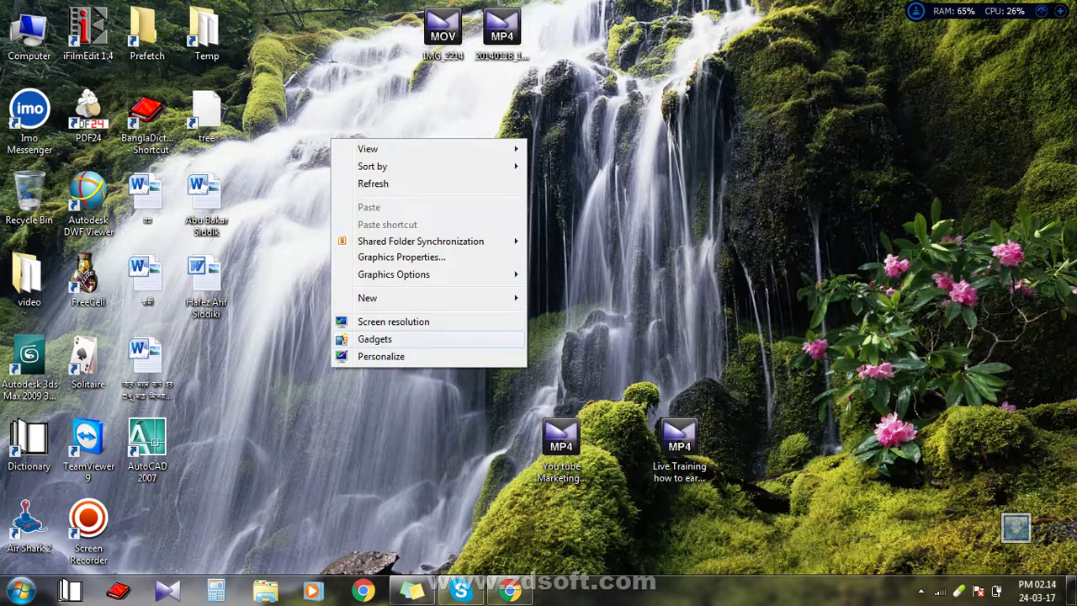
{"action": "left_click", "coordinate": [362, 180]}
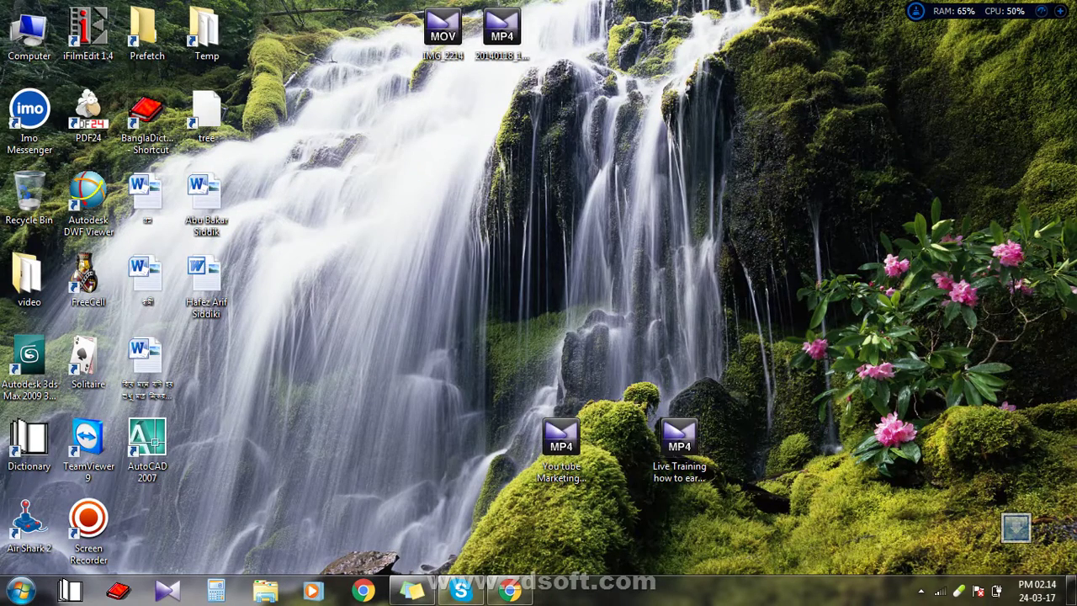
{"action": "right_click", "coordinate": [385, 124]}
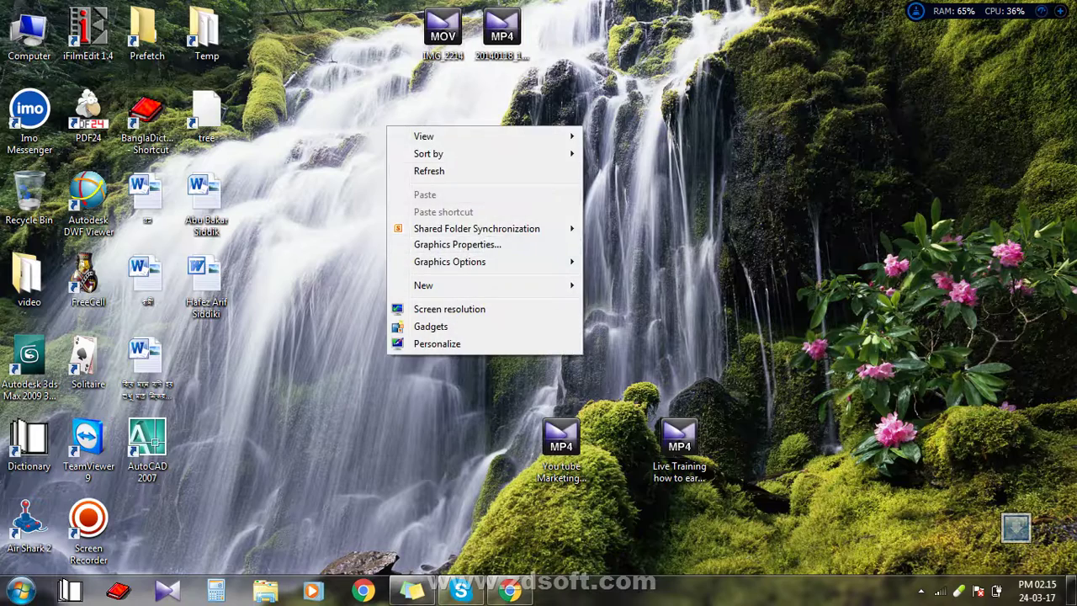
{"action": "left_click", "coordinate": [421, 171]}
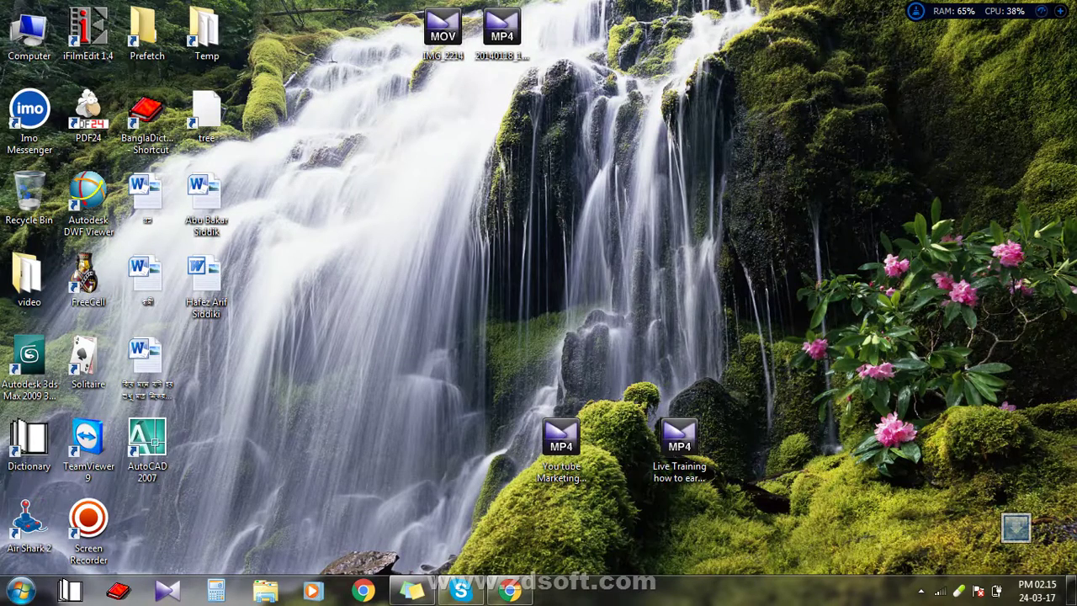
- Start the Screen Recorder and refresh the desktop once more
{"action": "double_click", "coordinate": [89, 526]}
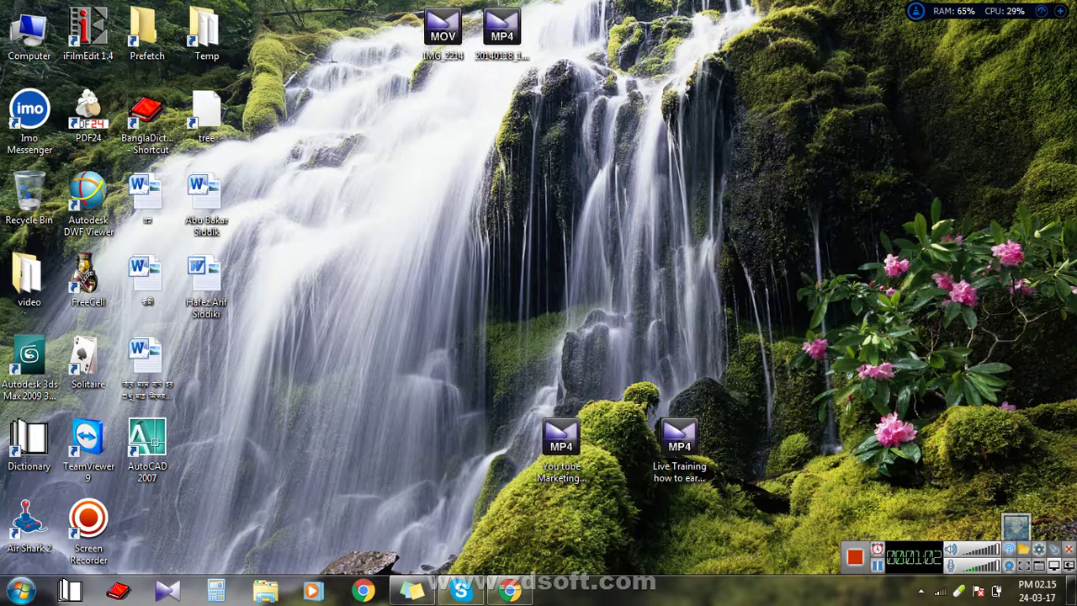
{"action": "right_click", "coordinate": [545, 275]}
{"action": "left_click", "coordinate": [588, 320]}
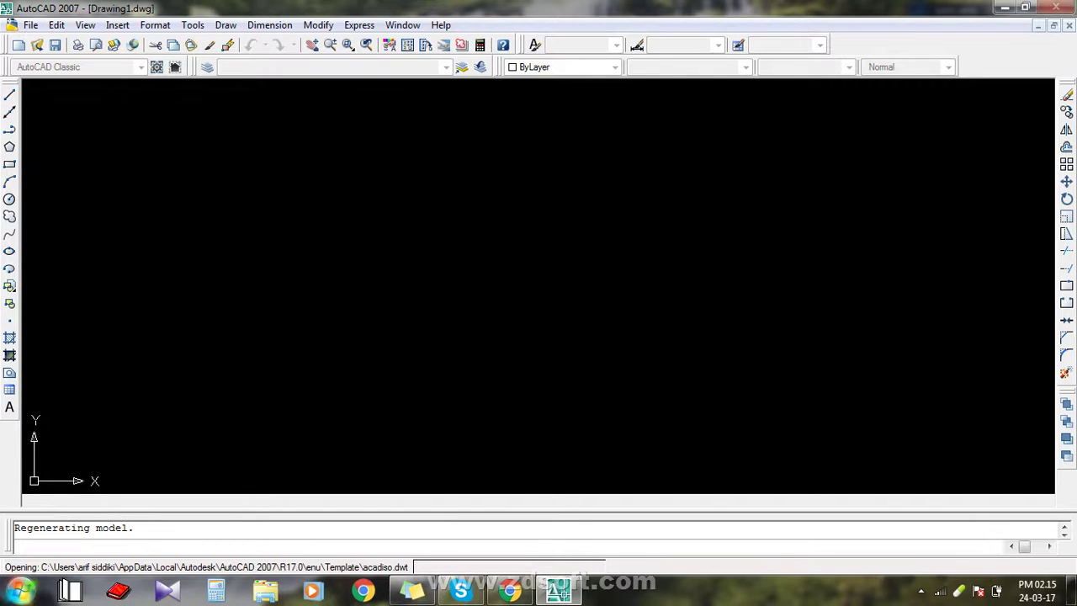
{"action": "left_click", "coordinate": [20, 590]}
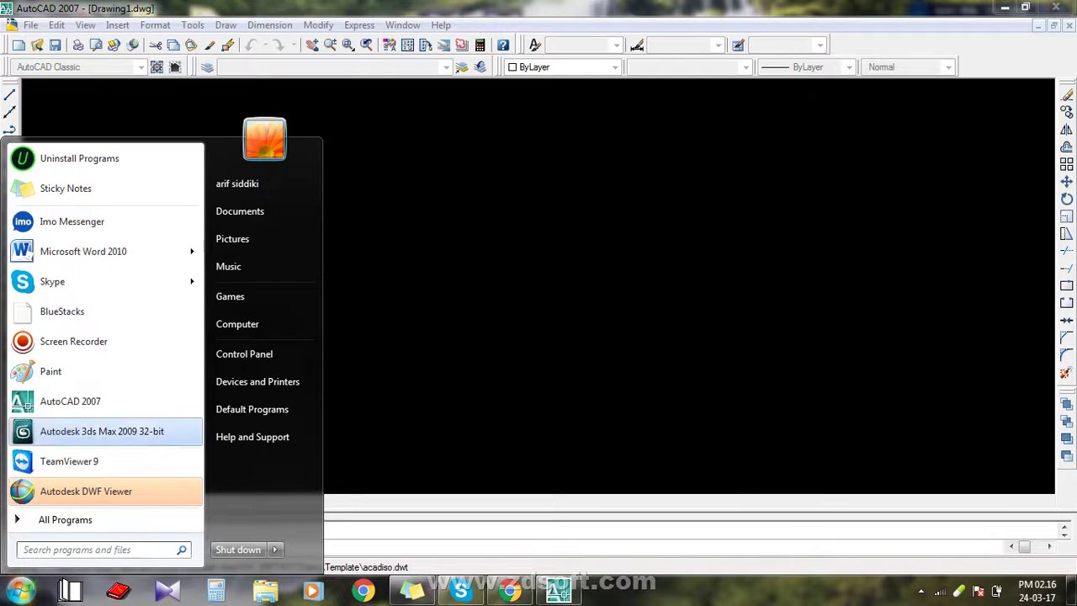
- Launch AutoCAD 2007 from All Programs > Autodesk > AutoCAD 2007
{"action": "left_click", "coordinate": [65, 519]}
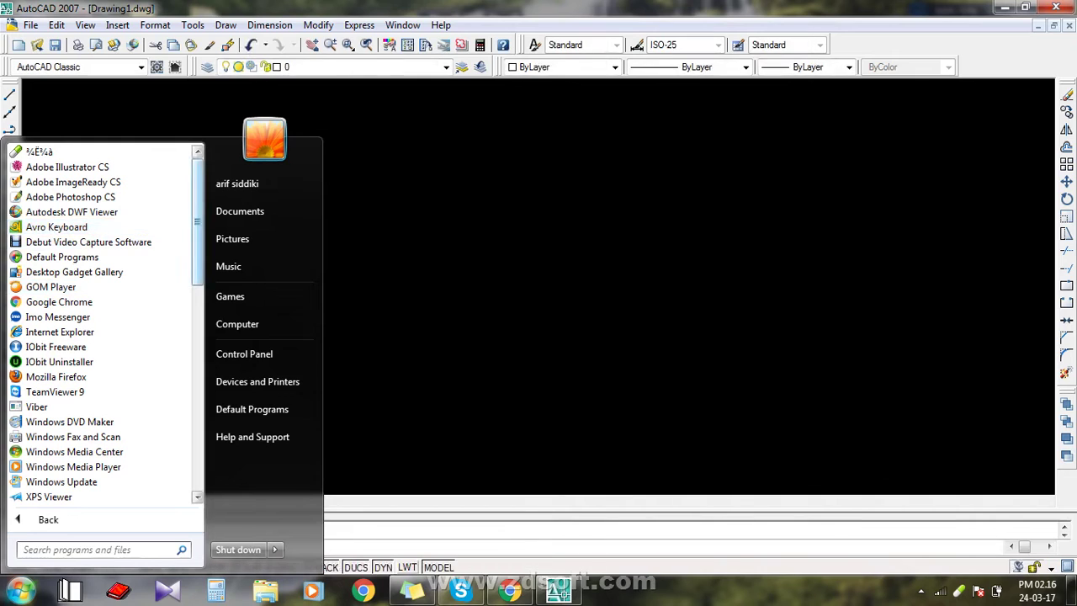
{"action": "scroll", "coordinate": [101, 422], "scroll_direction": "down", "scroll_amount": 5}
{"action": "scroll", "coordinate": [101, 422], "scroll_direction": "down", "scroll_amount": 2}
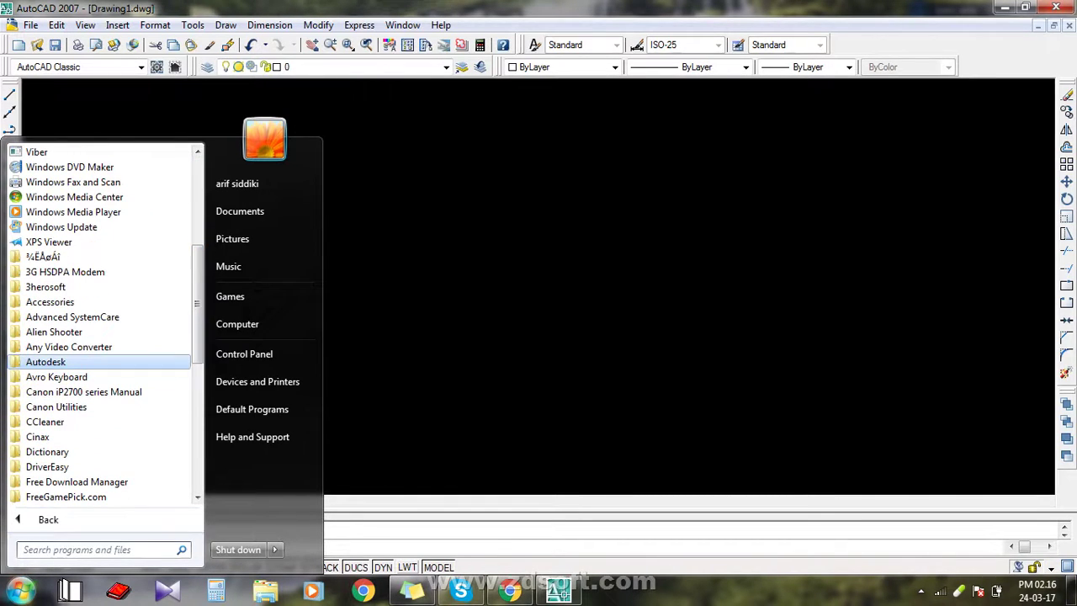
{"action": "left_click", "coordinate": [46, 362]}
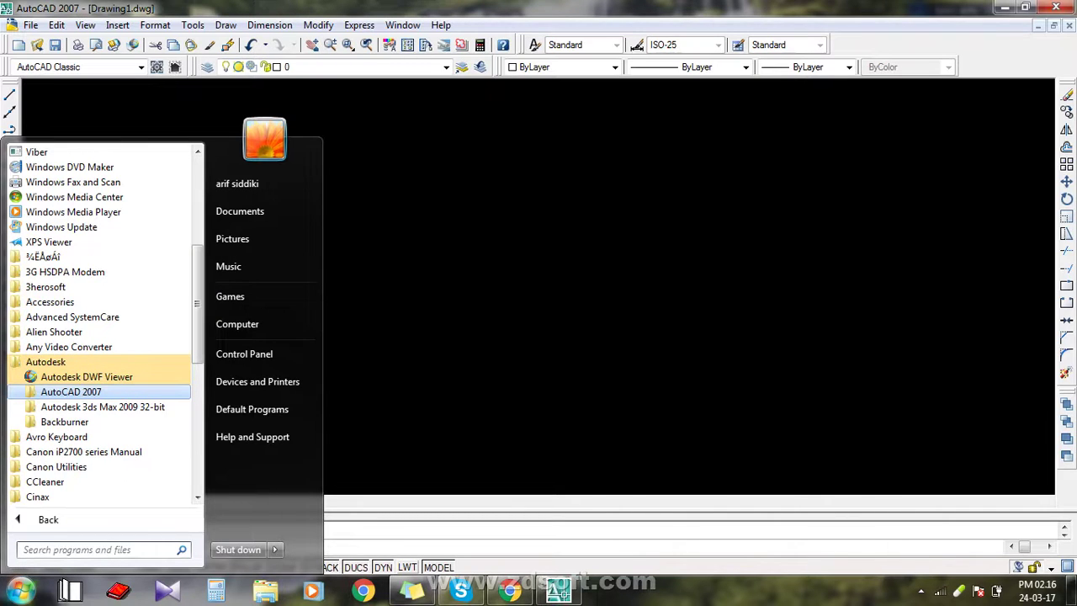
{"action": "left_click", "coordinate": [71, 391]}
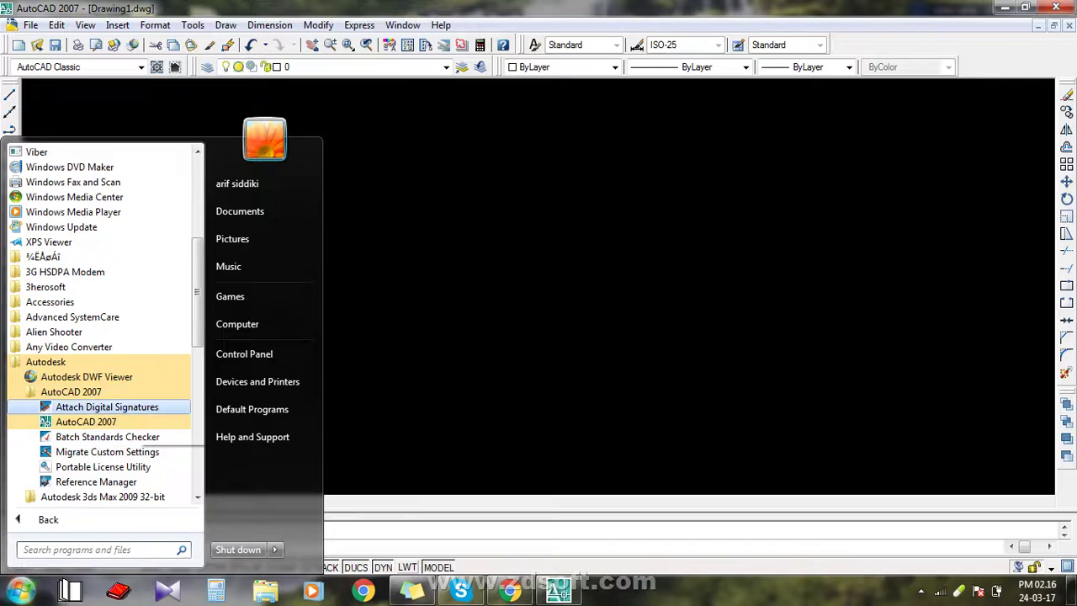
{"action": "scroll", "coordinate": [101, 337], "scroll_direction": "down", "scroll_amount": 3}
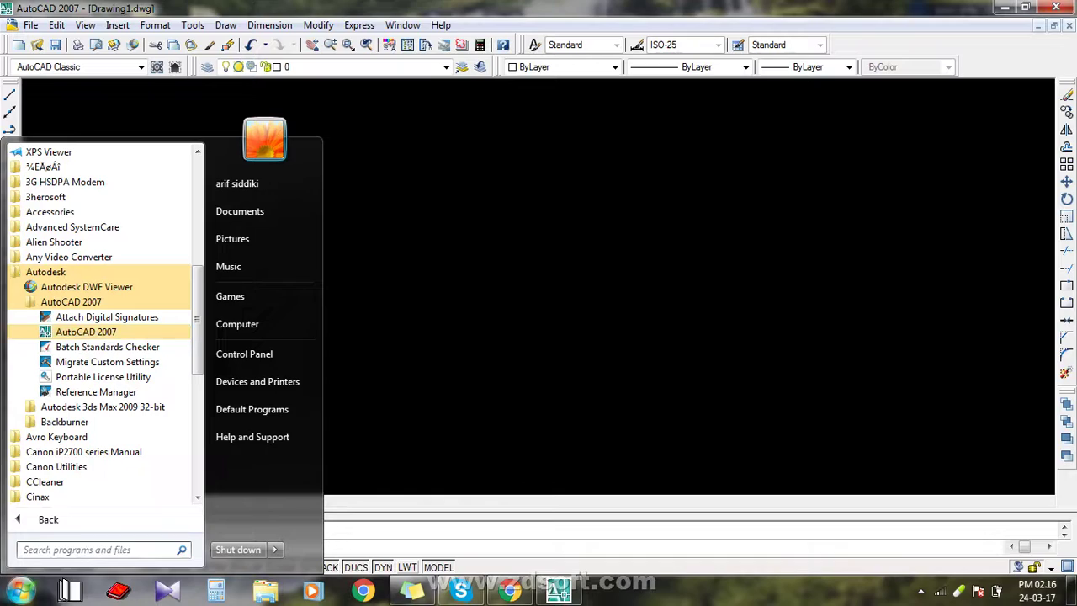
{"action": "left_click", "coordinate": [86, 331]}
- Minimize AutoCAD and select the AutoCAD 2007 desktop shortcut
{"action": "left_click", "coordinate": [629, 278]}
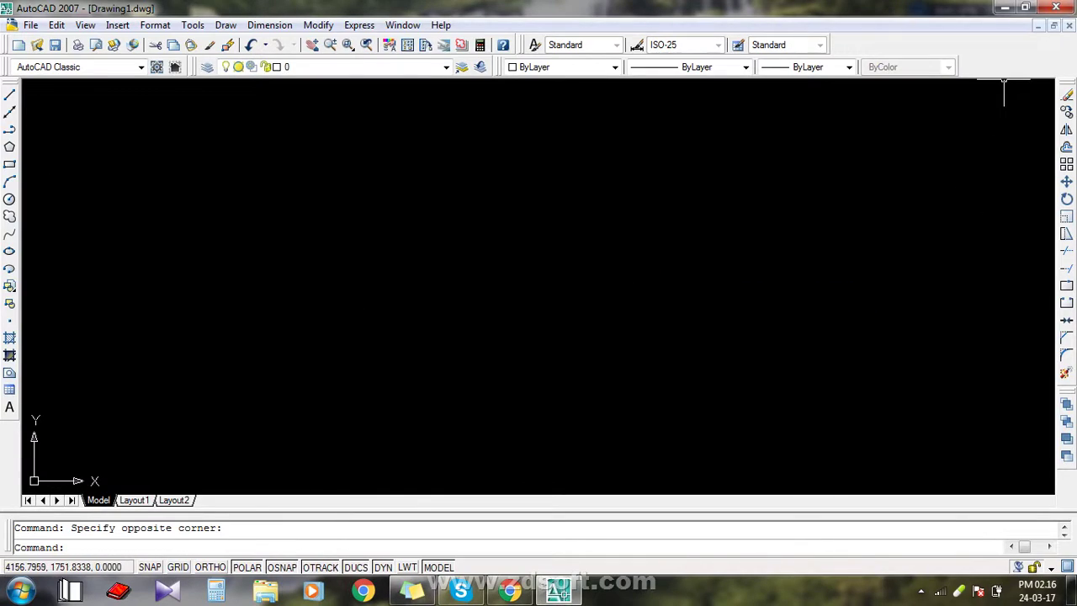
{"action": "left_click", "coordinate": [1005, 7]}
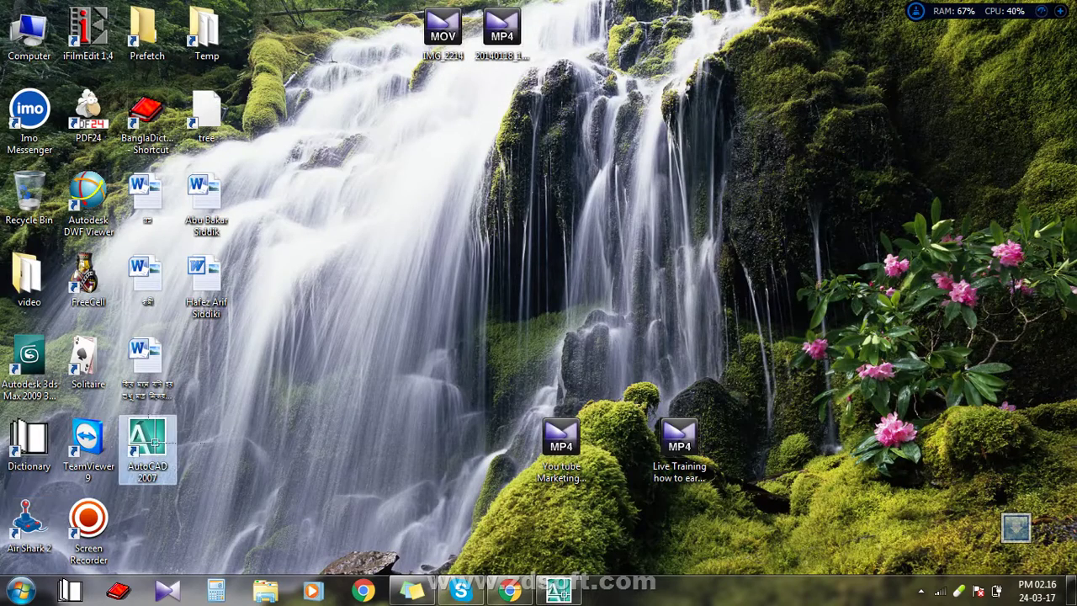
{"action": "left_click", "coordinate": [148, 450]}
- Restore the minimized AutoCAD window and type op at the command line
{"action": "left_click", "coordinate": [558, 591]}
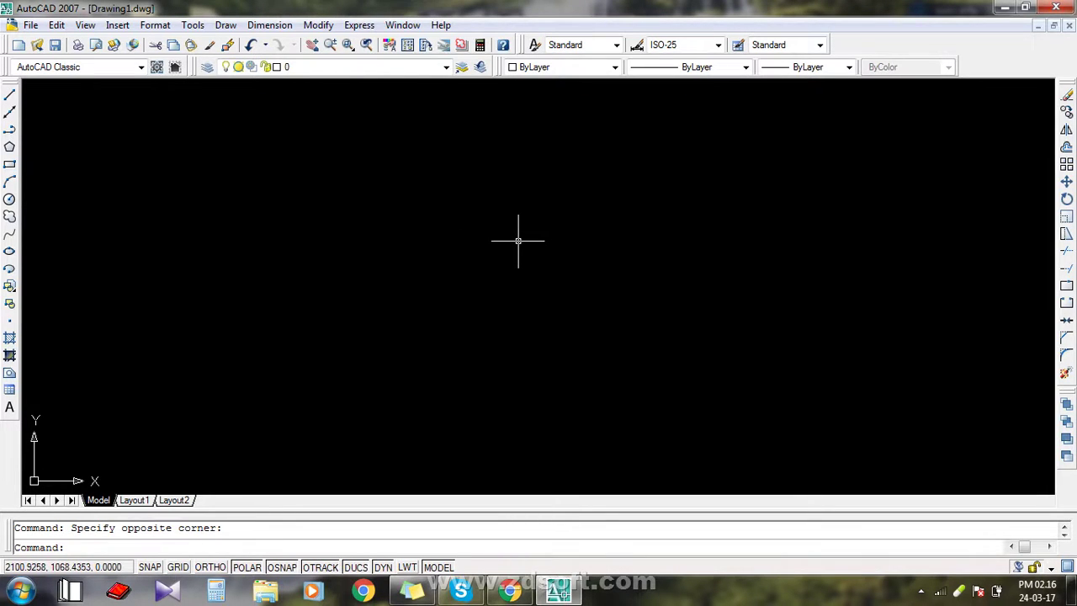
{"action": "type", "text": "o"}
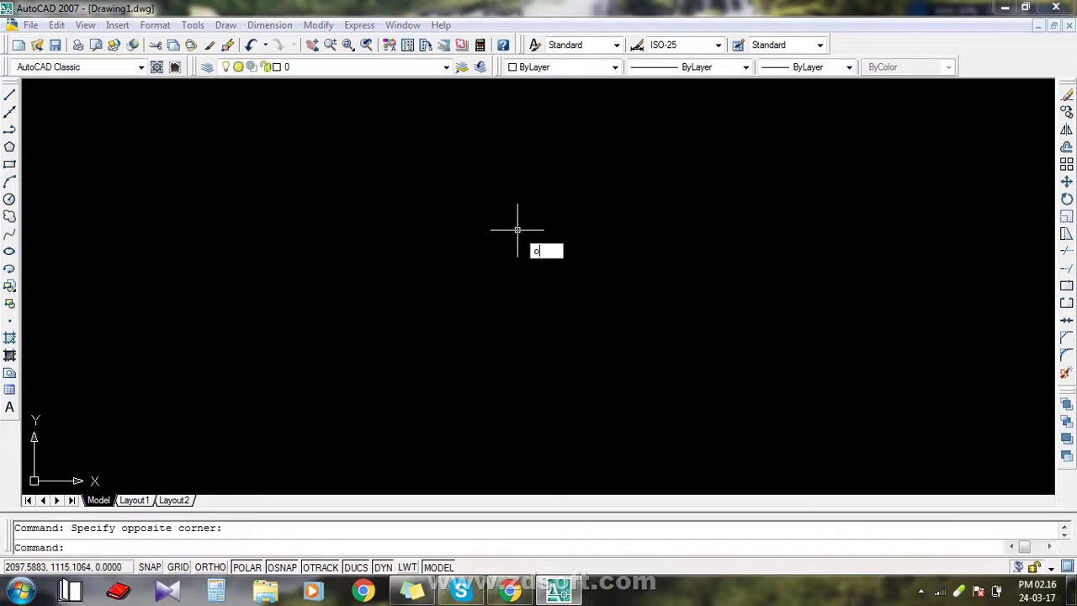
{"action": "type", "text": "p"}
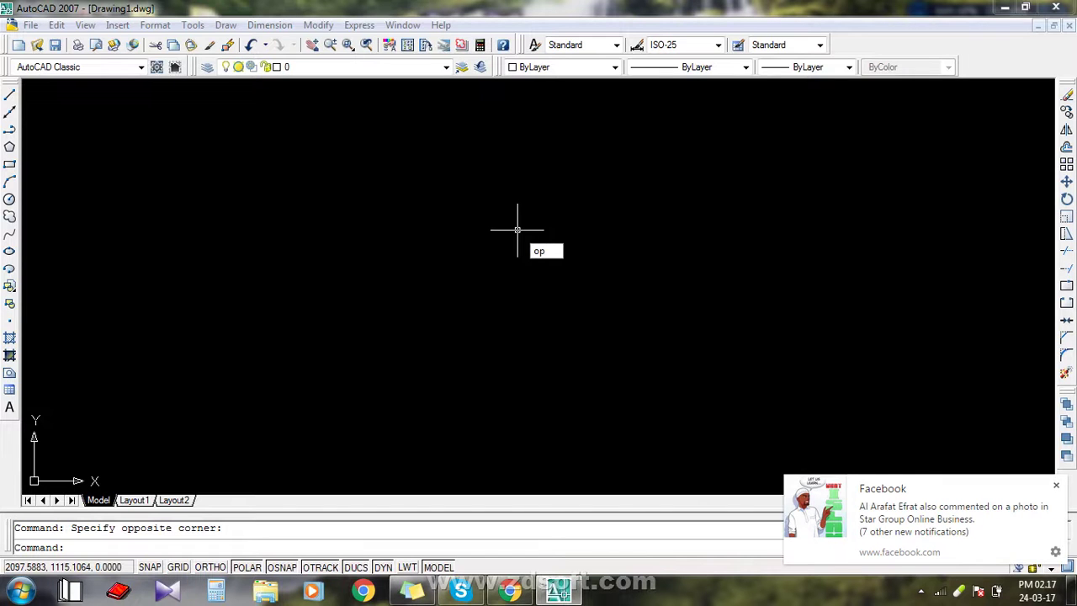
- Run the OP command so the Options dialog opens on the Files tab
{"action": "key", "text": "Return"}
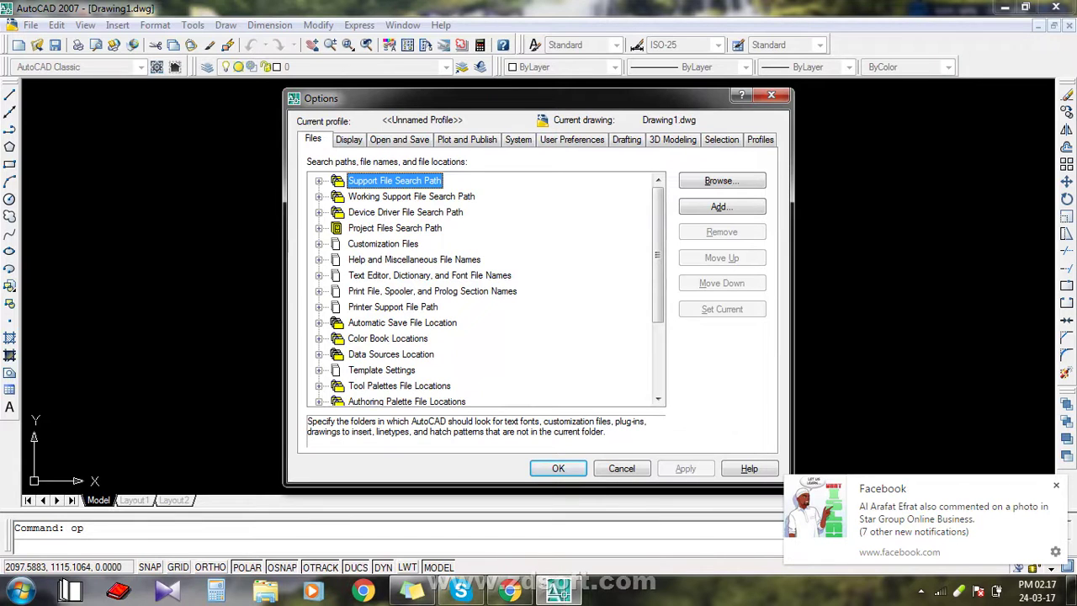
- Reposition the Options dialog and switch to its Display tab
{"action": "left_click_drag", "start_coordinate": [420, 98], "coordinate": [369, 97]}
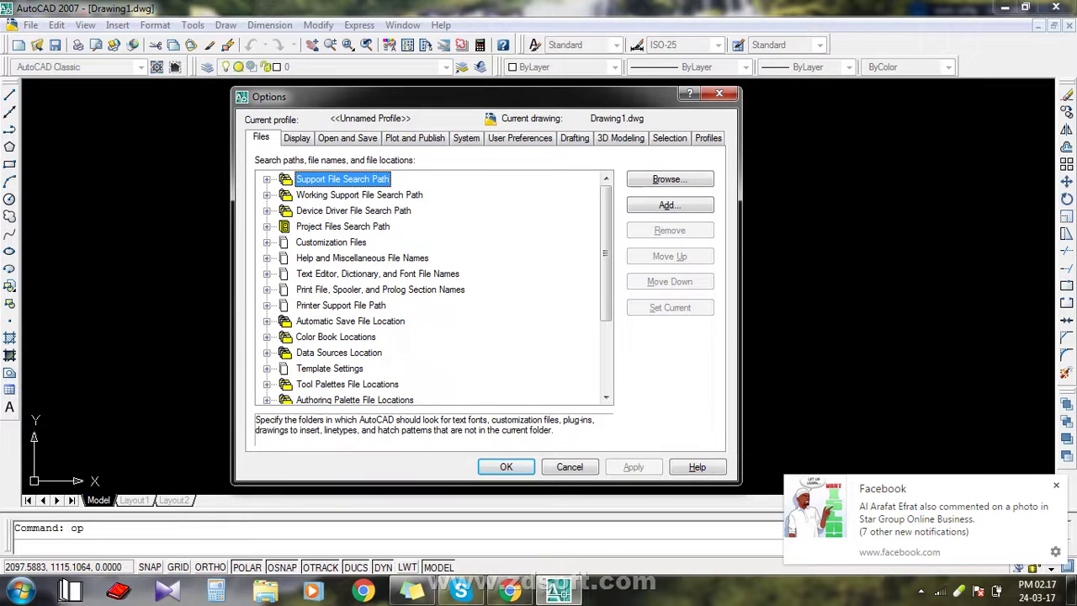
{"action": "scroll", "coordinate": [605, 253], "scroll_direction": "down", "scroll_amount": 4}
{"action": "scroll", "coordinate": [605, 252], "scroll_direction": "up", "scroll_amount": 4}
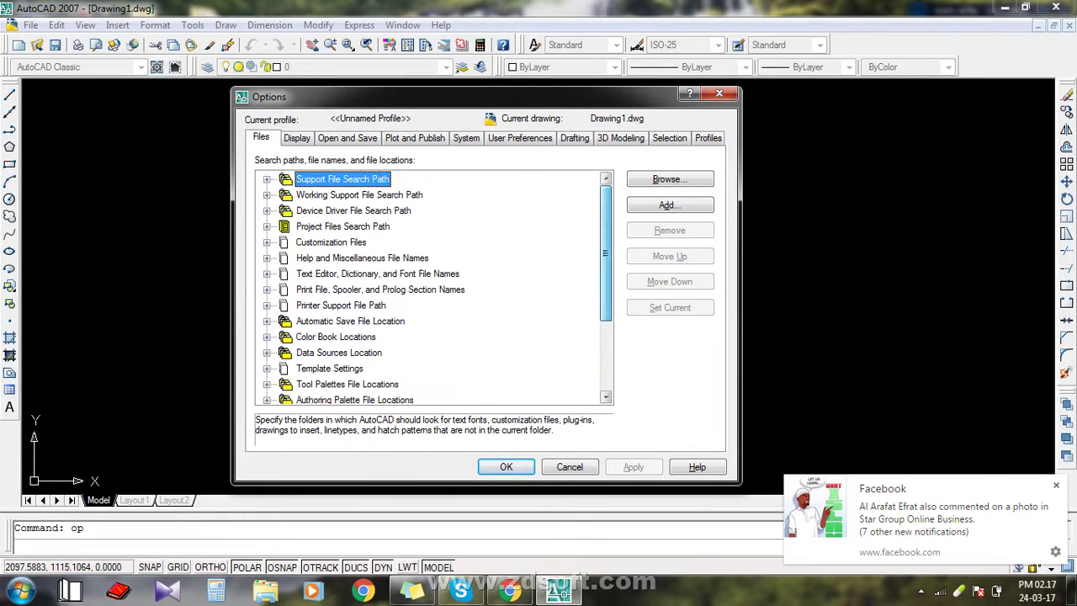
{"action": "left_click", "coordinate": [296, 137]}
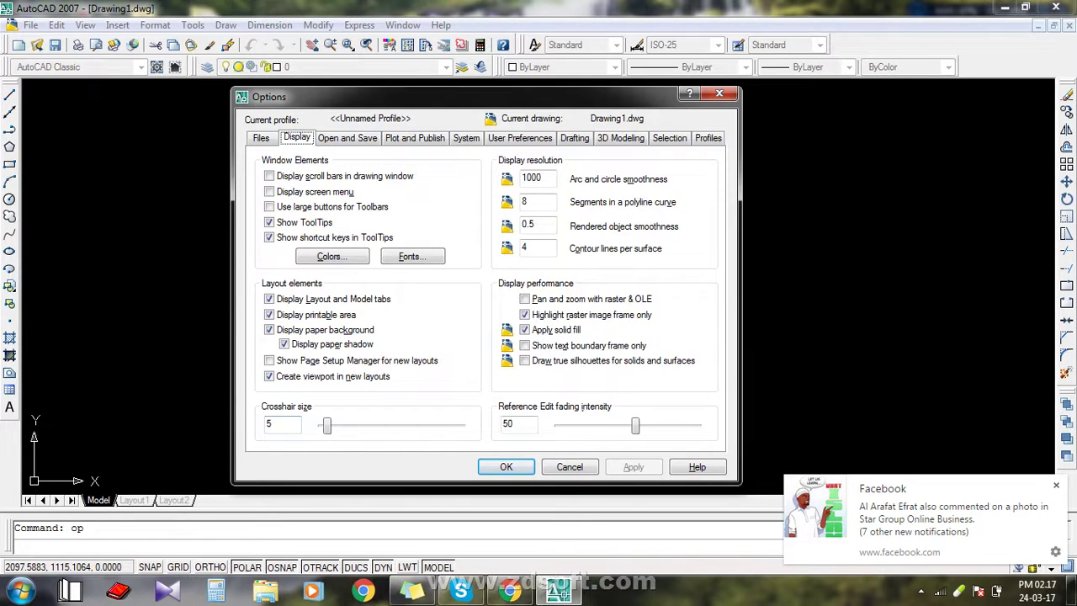
{"action": "left_click_drag", "start_coordinate": [540, 104], "coordinate": [532, 105]}
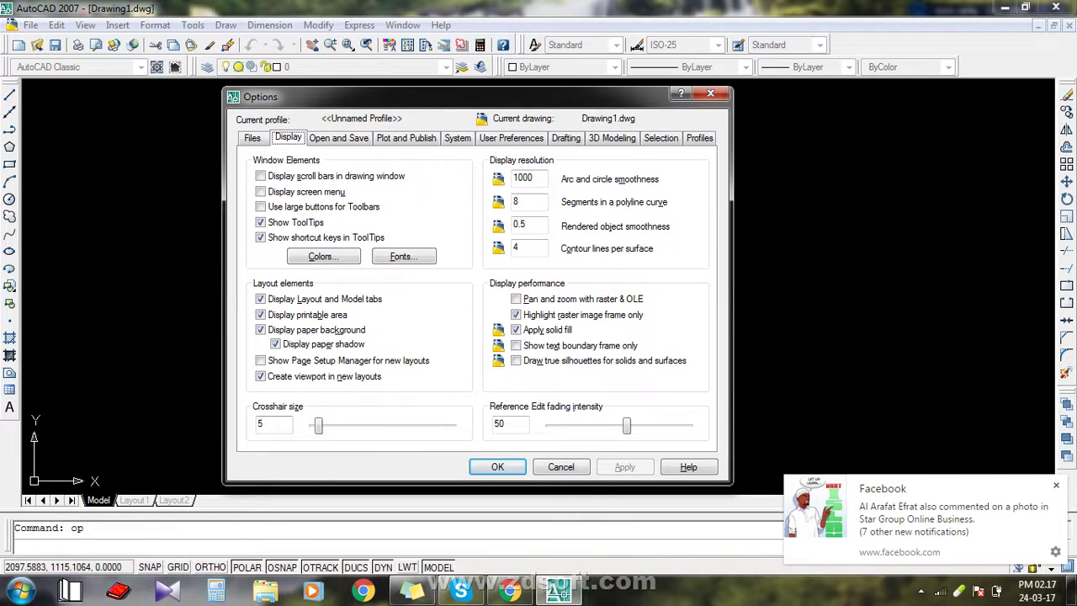
- Adjust the crosshair size to 30, apply it and close Options
{"action": "left_click", "coordinate": [265, 423]}
{"action": "left_click_drag", "start_coordinate": [318, 425], "coordinate": [353, 425]}
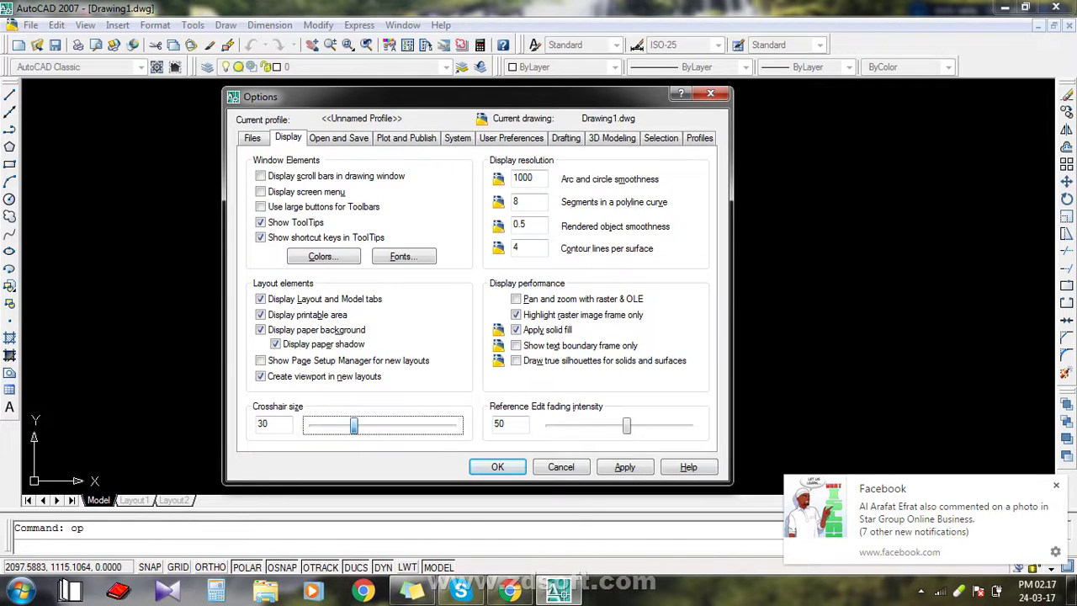
{"action": "key", "text": "Page_Down"}
{"action": "key", "text": "Page_Up"}
{"action": "key", "text": "Page_Up"}
{"action": "mouse_move", "coordinate": [326, 425]}
{"action": "left_mouse_down"}
{"action": "mouse_move", "coordinate": [417, 425]}
{"action": "mouse_move", "coordinate": [361, 425]}
{"action": "left_mouse_up"}
{"action": "key", "text": "shift+Tab"}
{"action": "type", "text": "25"}
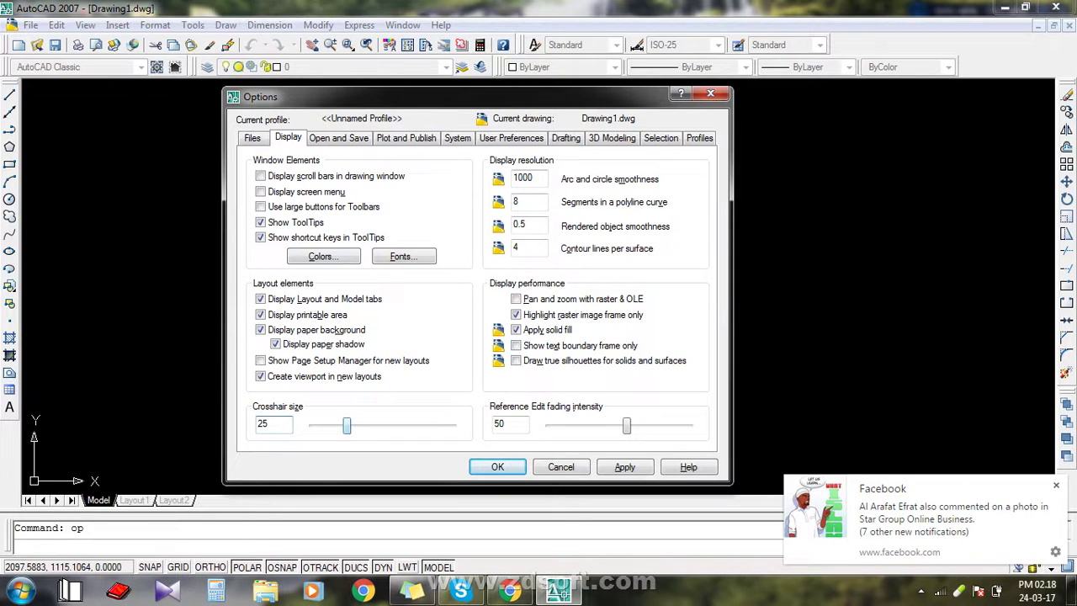
{"action": "left_click_drag", "start_coordinate": [347, 424], "coordinate": [342, 425]}
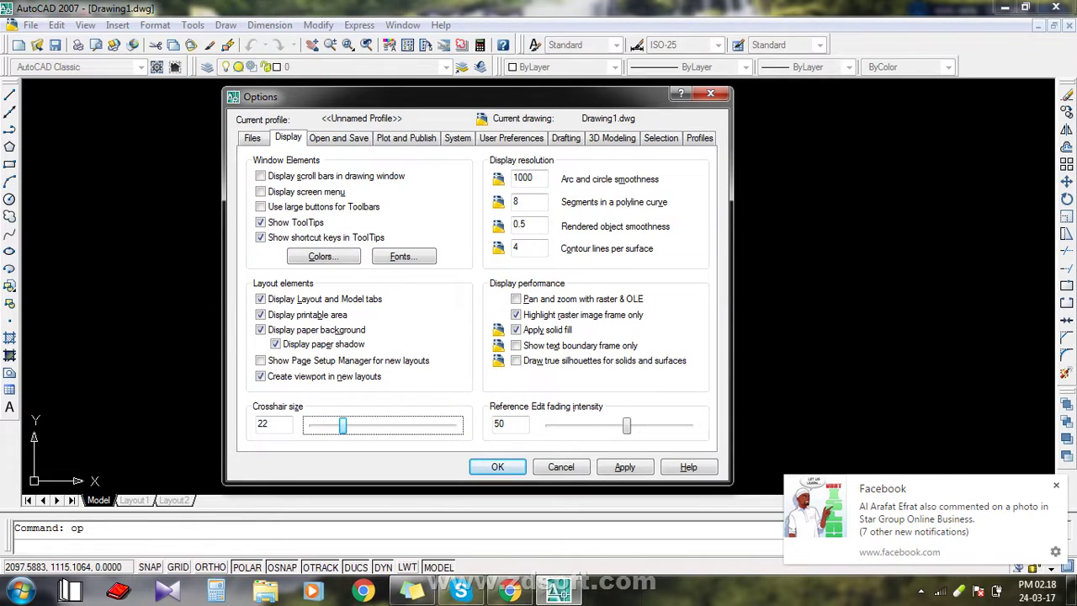
{"action": "left_click_drag", "start_coordinate": [342, 425], "coordinate": [348, 425]}
{"action": "key", "text": "Right"}
{"action": "key", "text": "Right"}
{"action": "key", "text": "Right"}
{"action": "key", "text": "Right"}
{"action": "key", "text": "alt+a"}
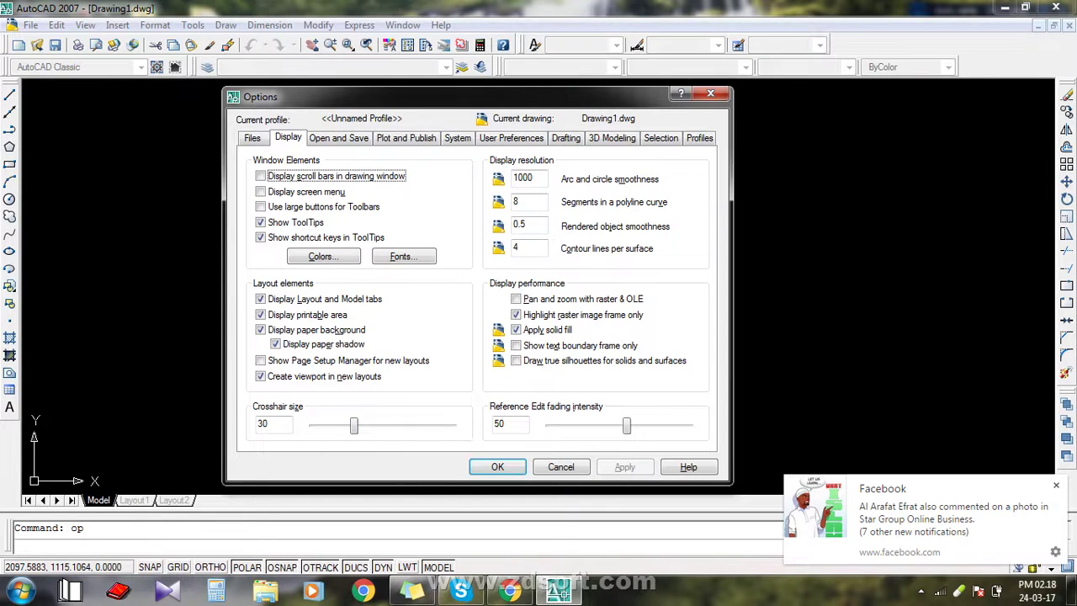
{"action": "key", "text": "Return"}
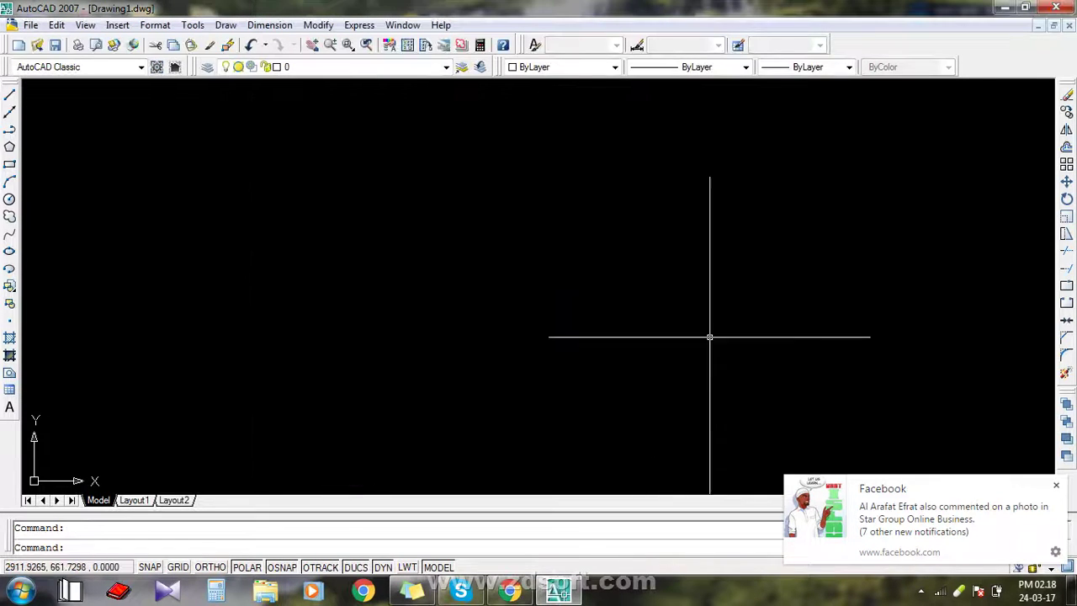
- Dismiss the notification and enlarge the crosshair size to 80 in Options
{"action": "left_click", "coordinate": [1056, 486]}
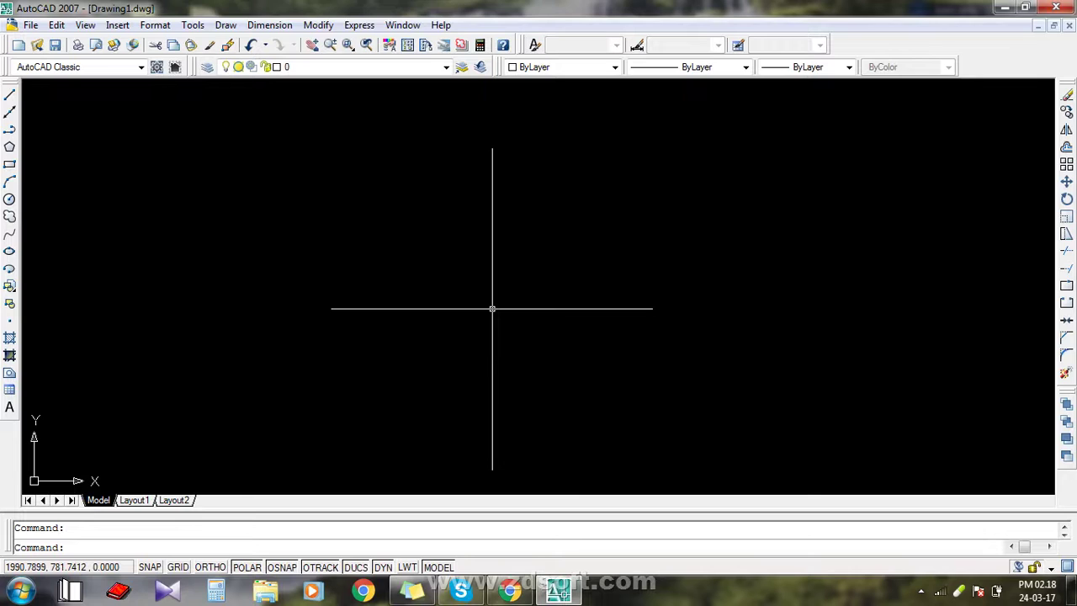
{"action": "type", "text": "op"}
{"action": "key", "text": "Return"}
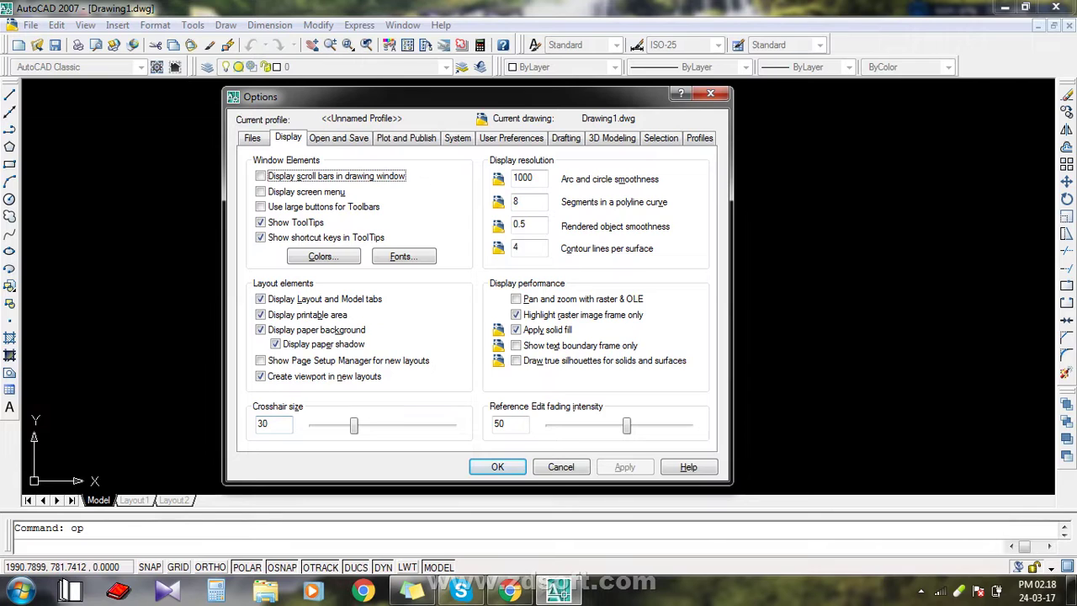
{"action": "double_click", "coordinate": [263, 423]}
{"action": "type", "text": "50"}
{"action": "key", "text": "Tab"}
{"action": "key", "text": "Page_Down"}
{"action": "key", "text": "Page_Down"}
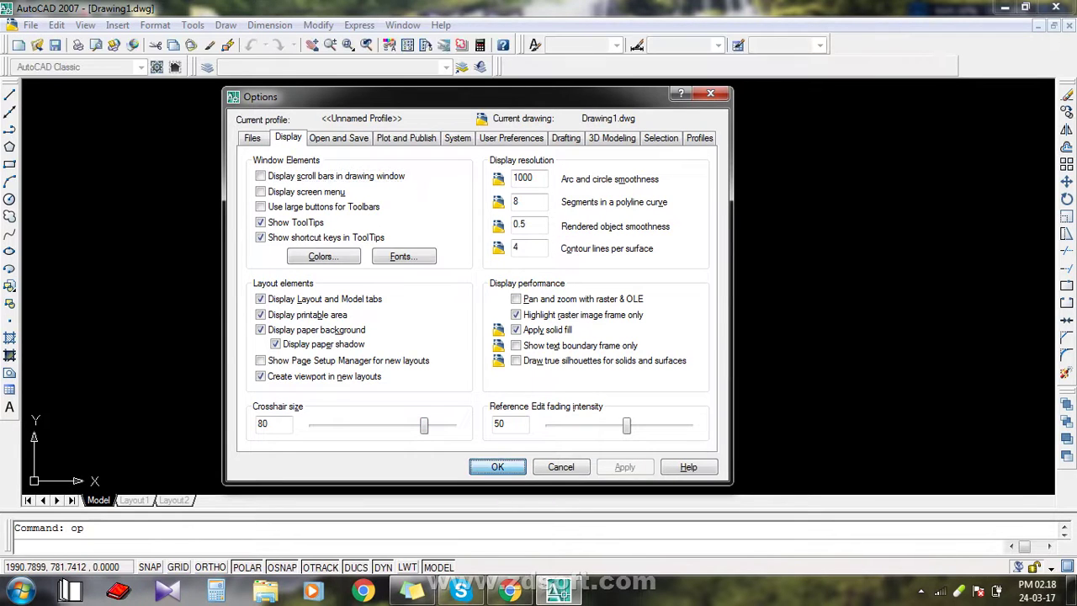
{"action": "left_click", "coordinate": [508, 466]}
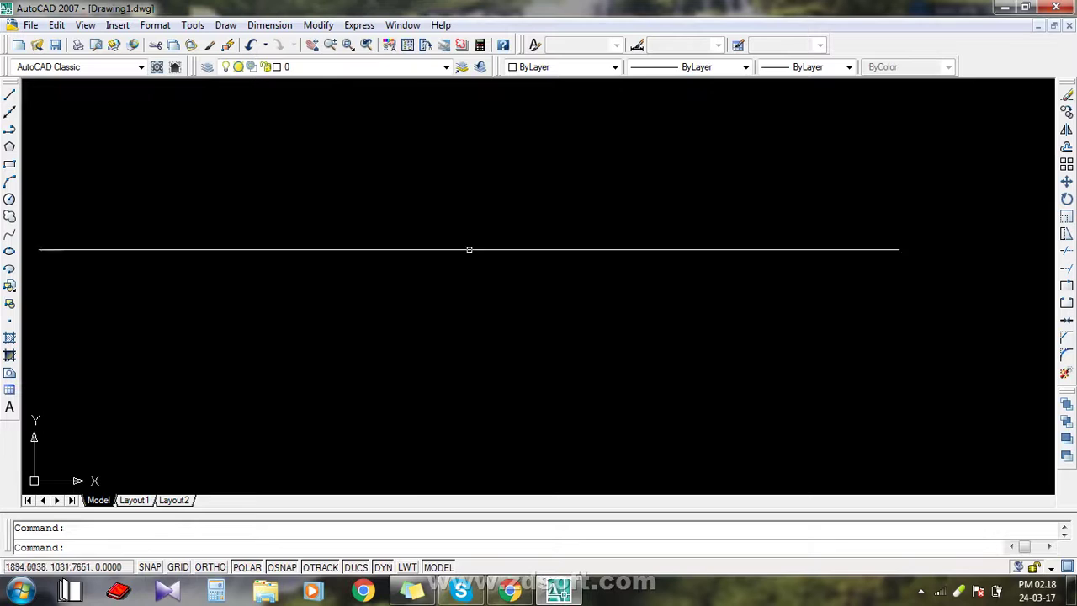
{"action": "scroll", "coordinate": [461, 261], "scroll_direction": "down", "scroll_amount": 3}
{"action": "scroll", "coordinate": [460, 244], "scroll_direction": "up", "scroll_amount": 3}
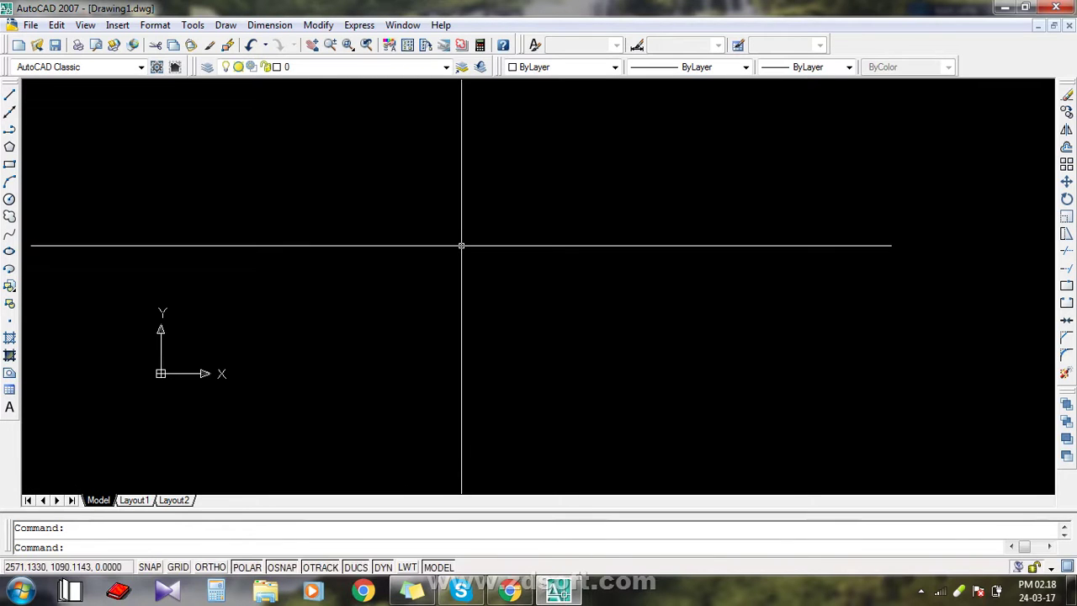
{"action": "mouse_move", "coordinate": [459, 255]}
{"action": "middle_mouse_down"}
{"action": "mouse_move", "coordinate": [478, 286]}
{"action": "mouse_move", "coordinate": [461, 300]}
{"action": "mouse_move", "coordinate": [469, 283]}
{"action": "mouse_move", "coordinate": [455, 284]}
{"action": "mouse_move", "coordinate": [502, 283]}
{"action": "mouse_move", "coordinate": [511, 271]}
{"action": "middle_mouse_up"}
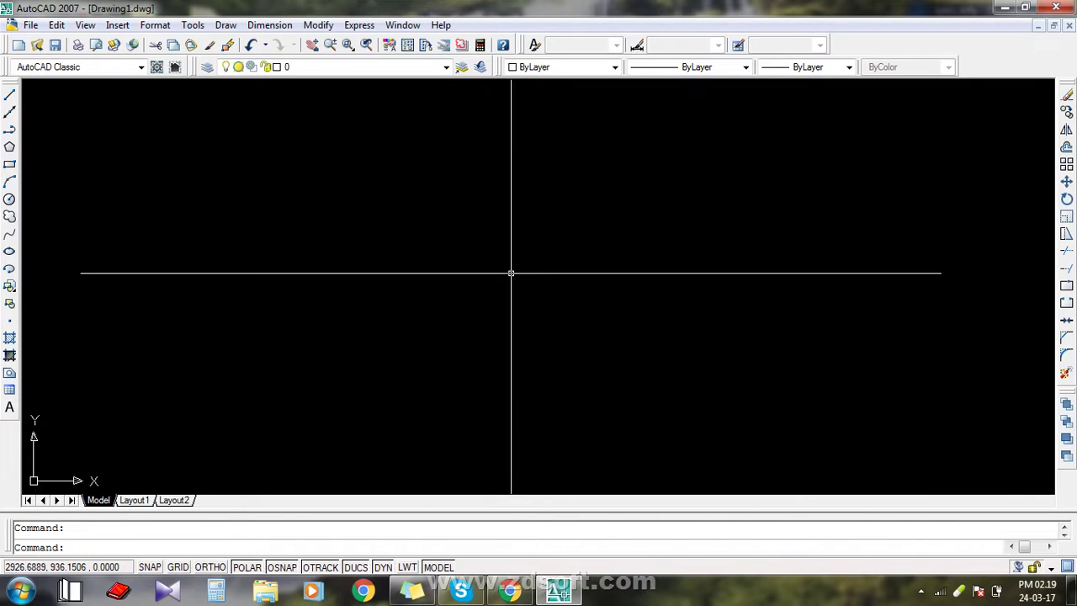
{"action": "middle_click_drag", "start_coordinate": [511, 272], "coordinate": [508, 272]}
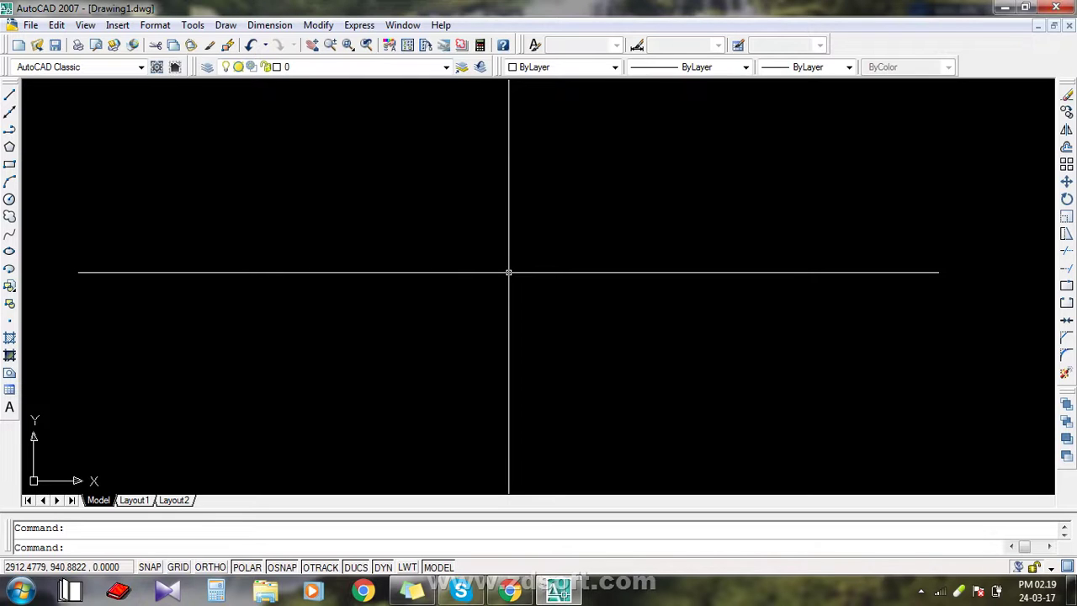
- Open and close the Options dialog a few times without changing anything
{"action": "type", "text": "op"}
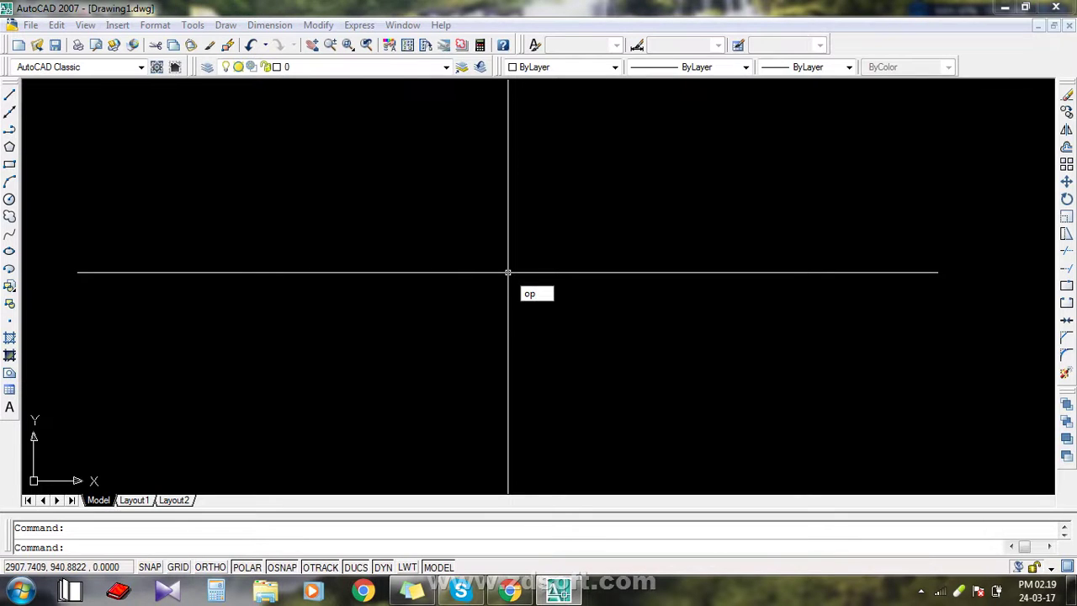
{"action": "key", "text": "BackSpace"}
{"action": "key", "text": "BackSpace"}
{"action": "key", "text": "Escape"}
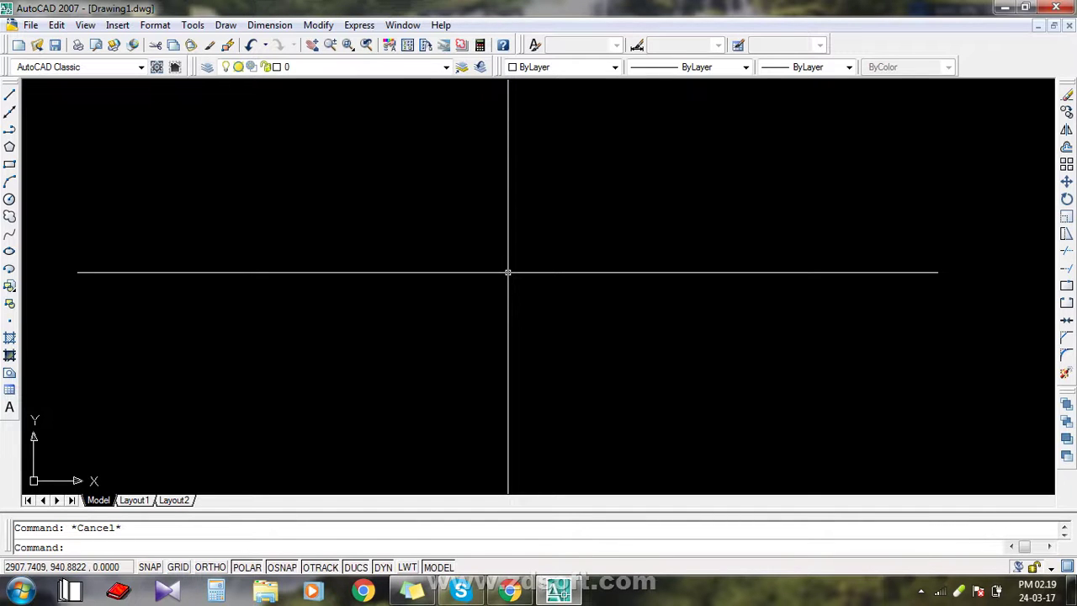
{"action": "type", "text": "options"}
{"action": "key", "text": "Return"}
{"action": "key", "text": "Escape"}
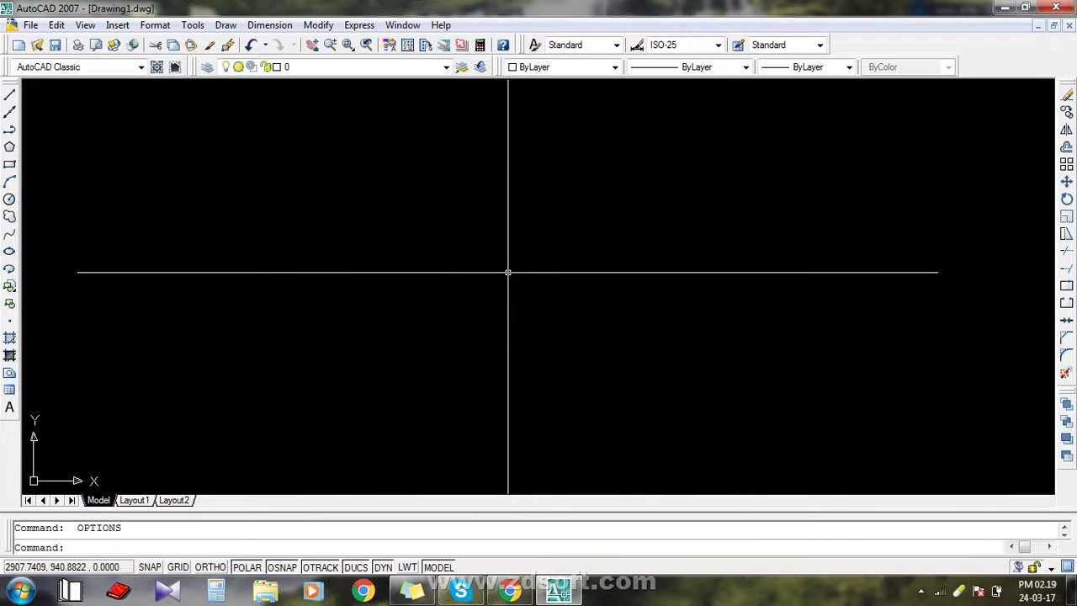
{"action": "key", "text": "Return"}
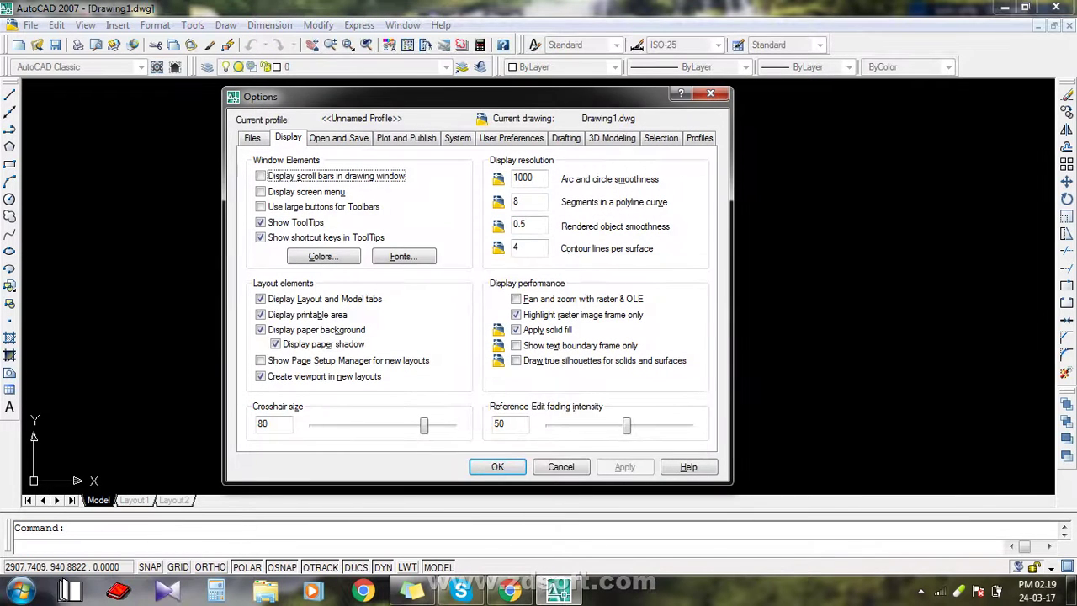
{"action": "left_click", "coordinate": [710, 94]}
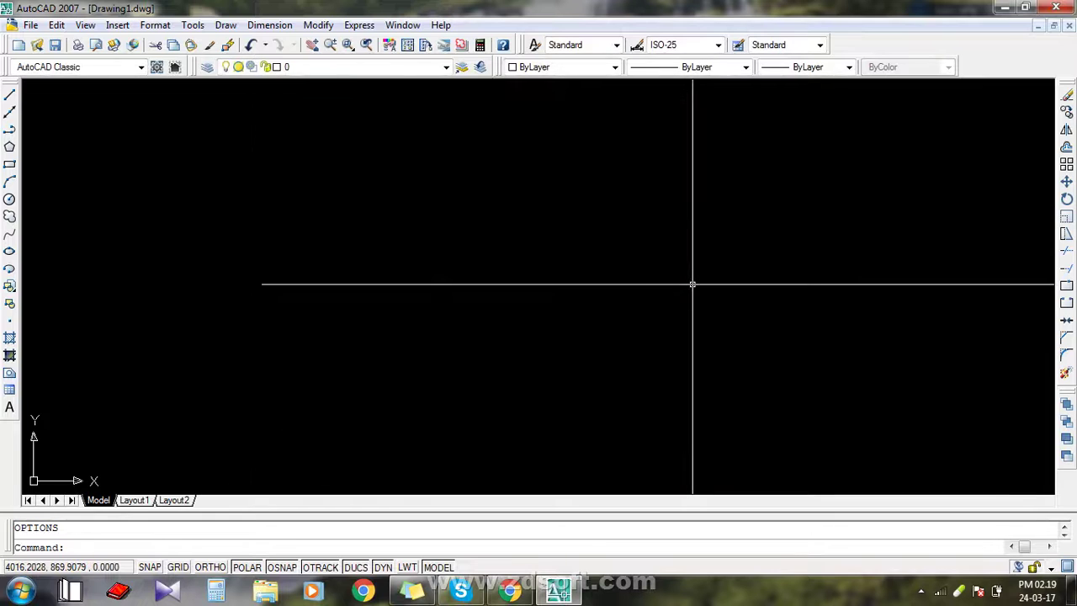
{"action": "key", "text": "Return"}
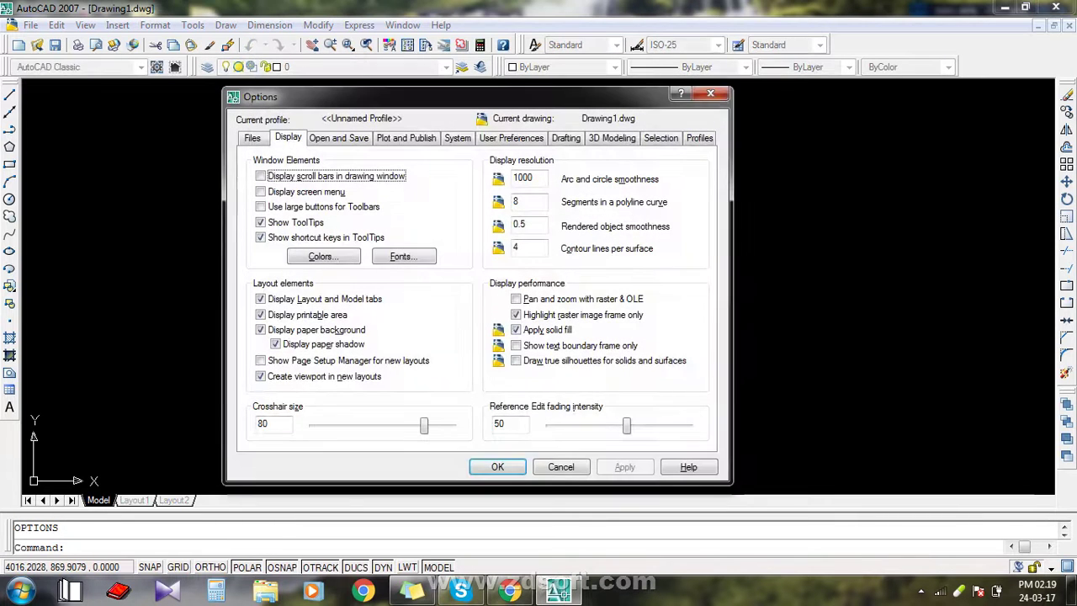
{"action": "key", "text": "Escape"}
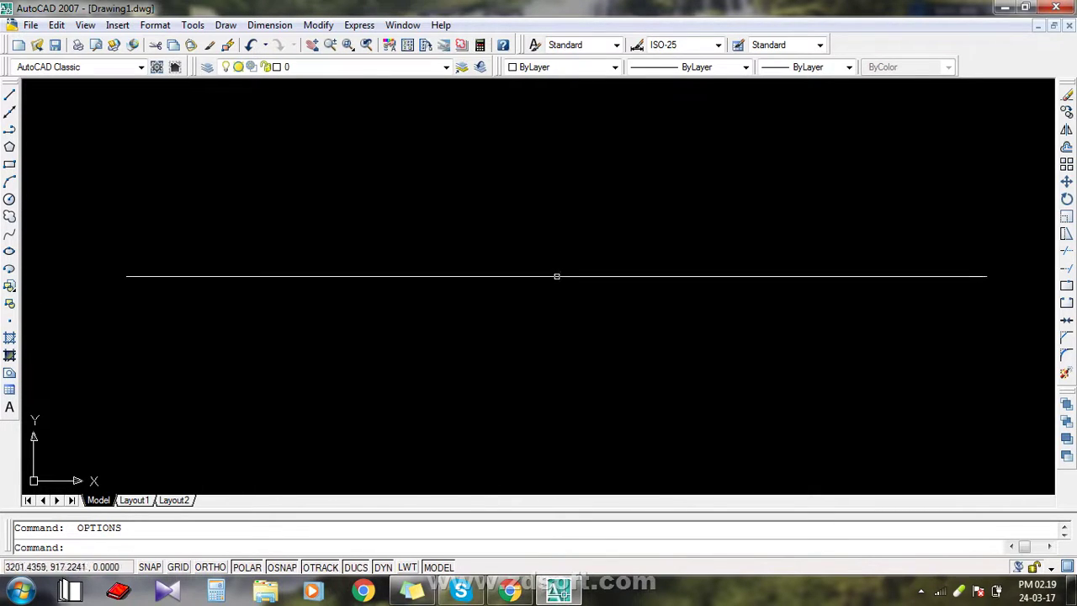
{"action": "type", "text": "d"}
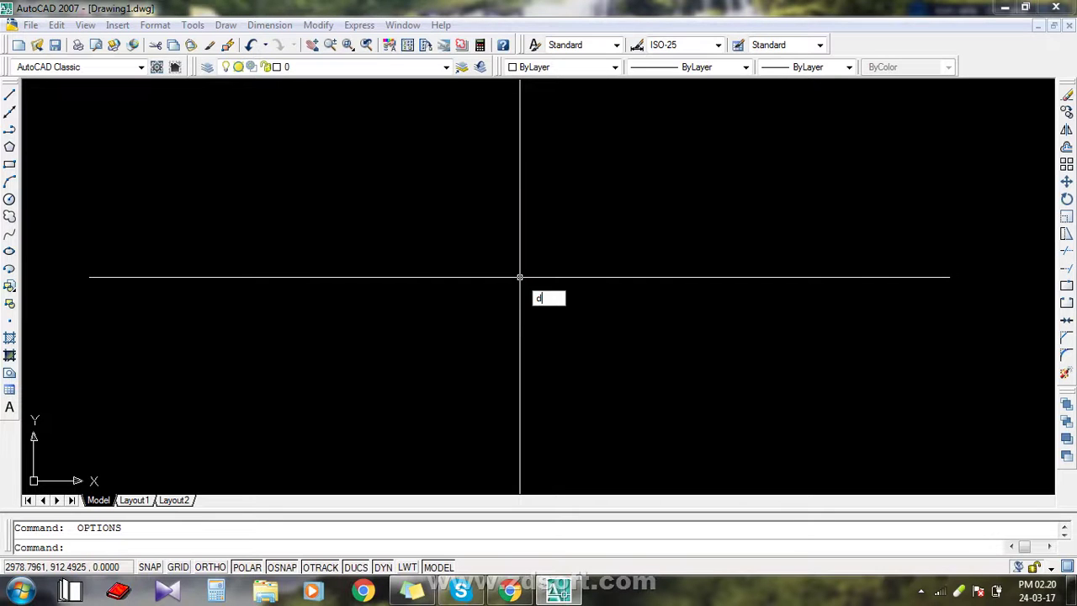
{"action": "key", "text": "Return"}
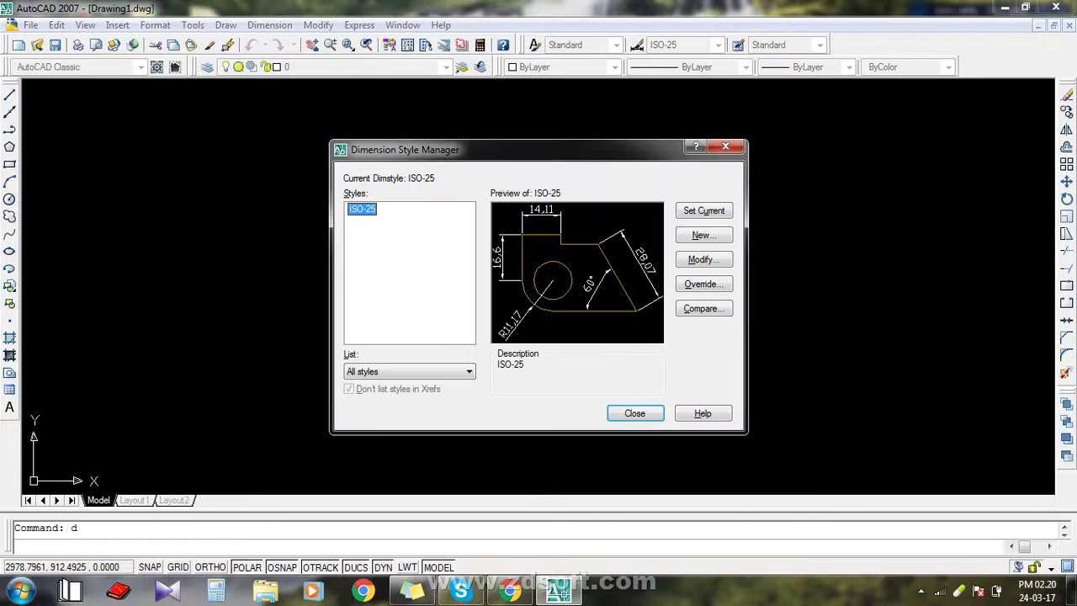
{"action": "left_click", "coordinate": [715, 147]}
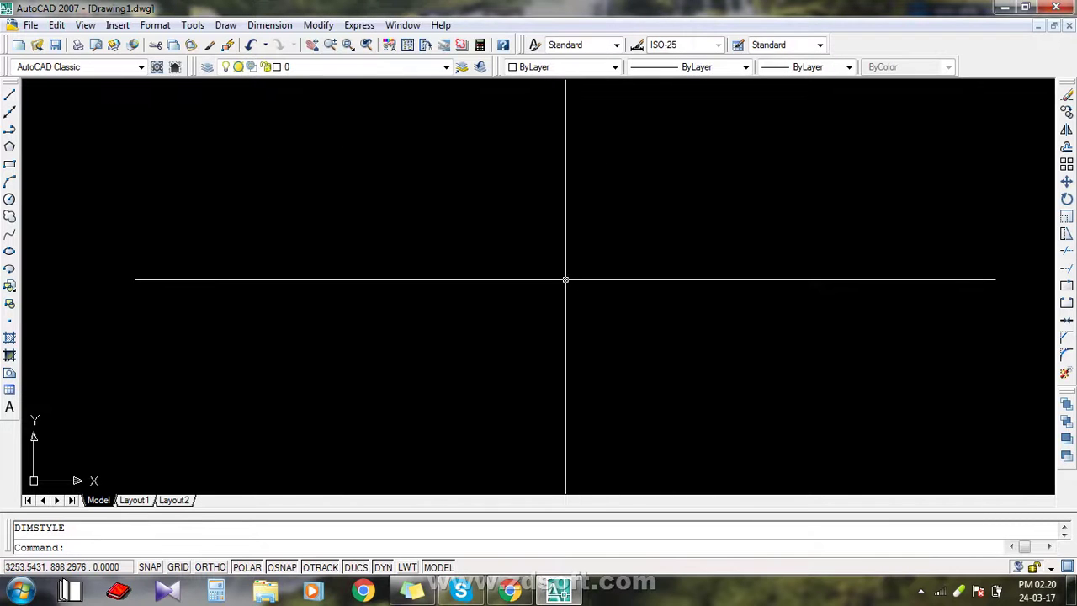
{"action": "type", "text": "op"}
{"action": "key", "text": "Return"}
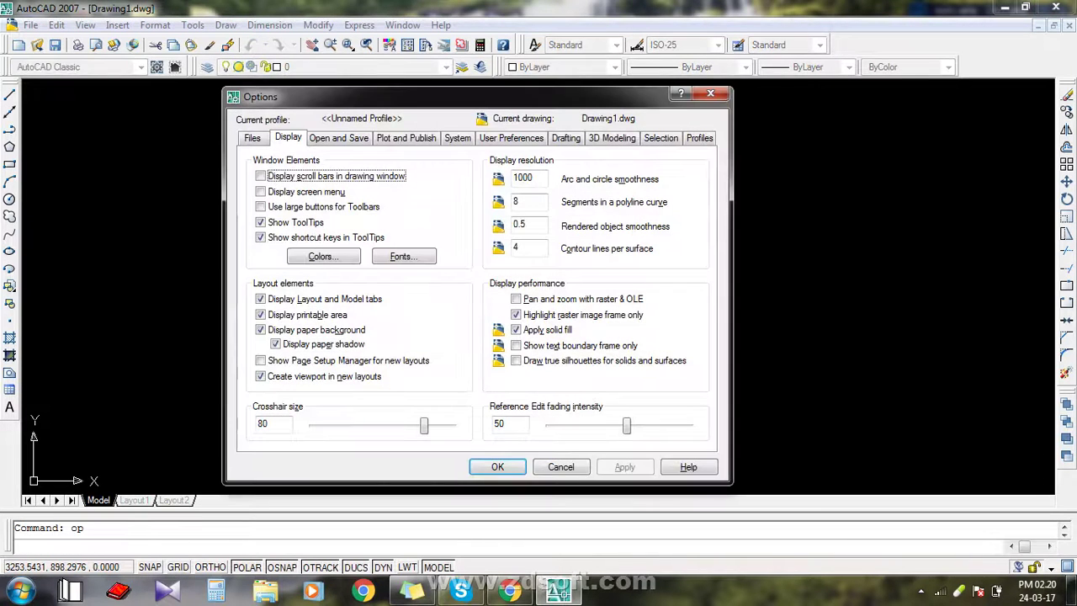
{"action": "key", "text": "Escape"}
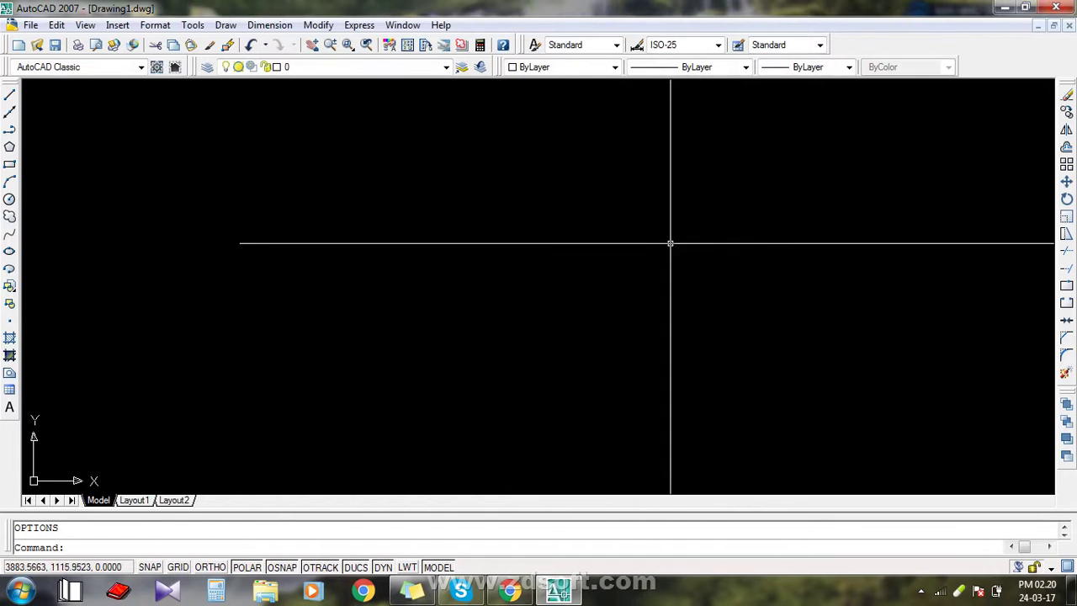
{"action": "type", "text": "d"}
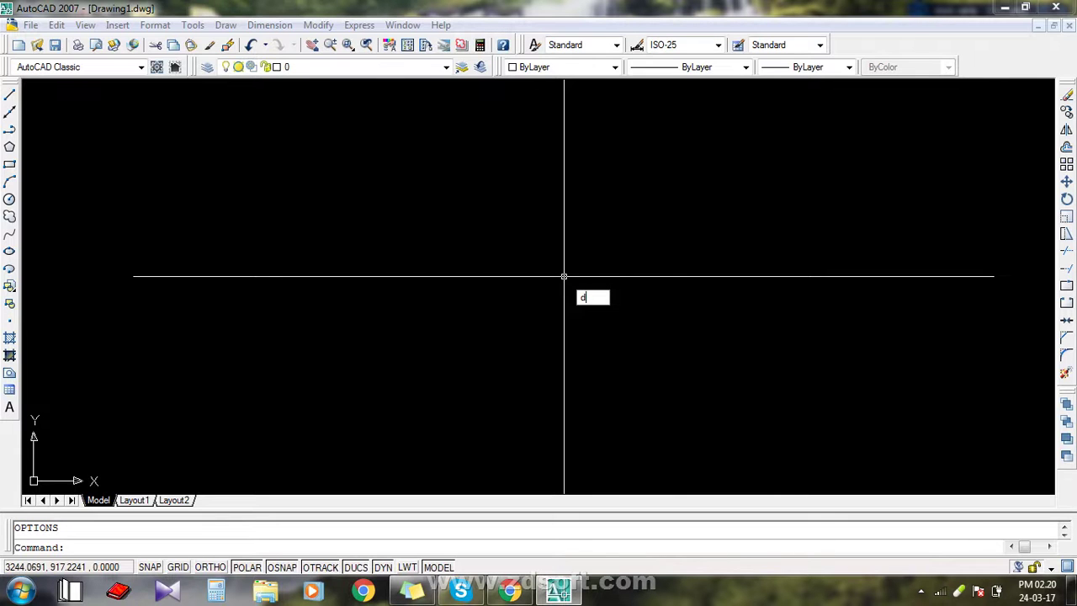
{"action": "key", "text": "Return"}
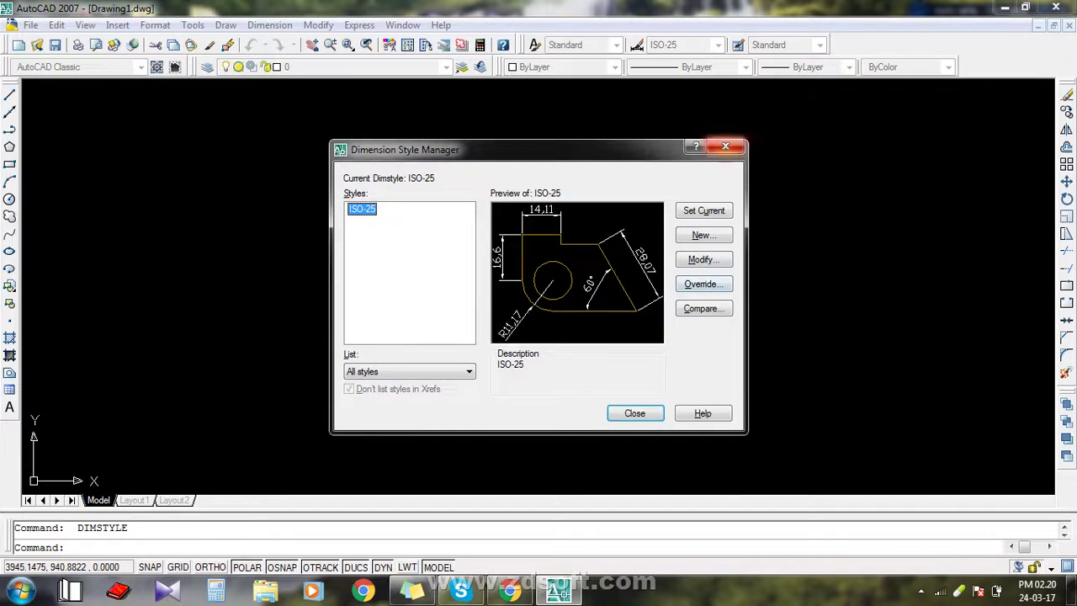
{"action": "left_click", "coordinate": [725, 147]}
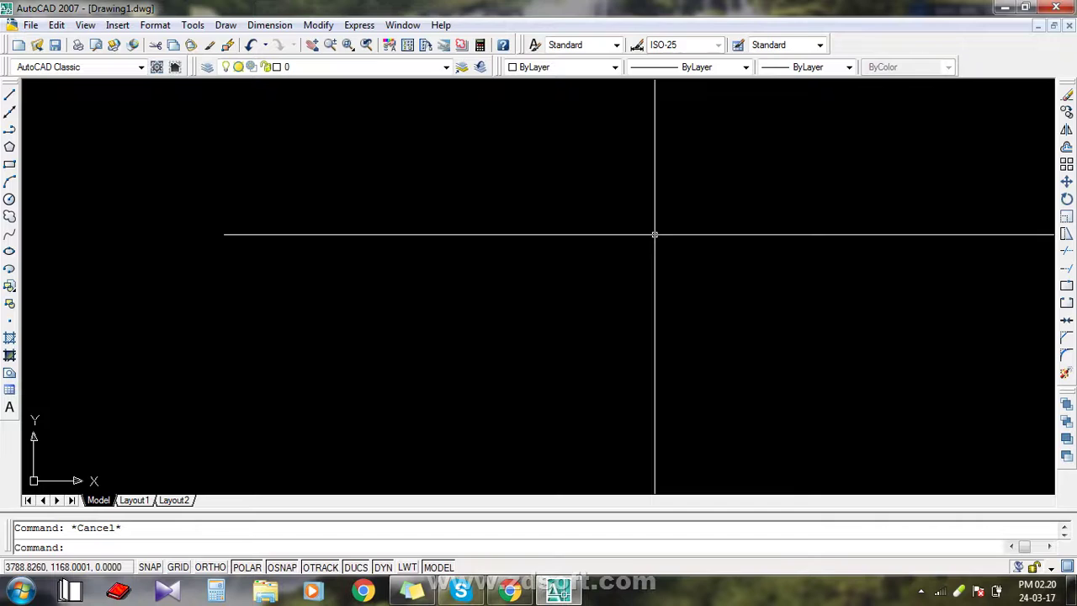
{"action": "type", "text": "op"}
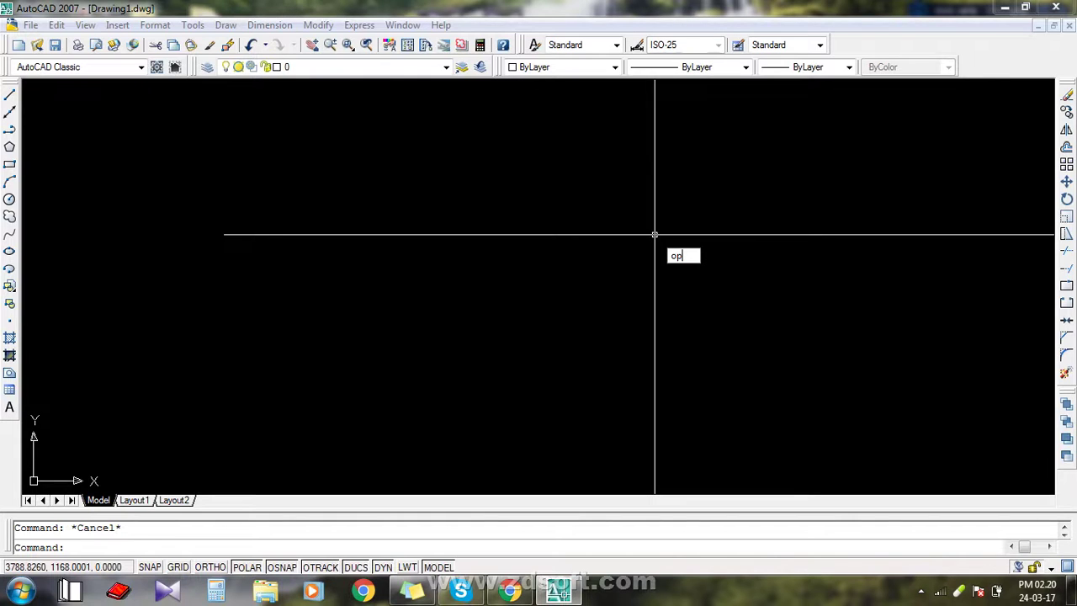
{"action": "key", "text": "Return"}
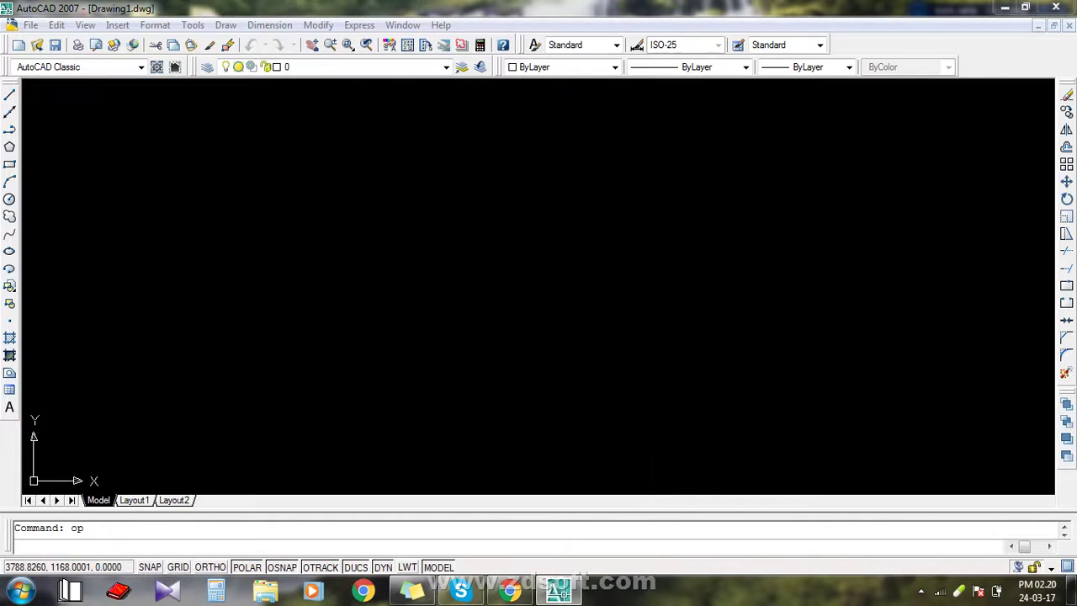
{"action": "left_click_drag", "start_coordinate": [424, 425], "coordinate": [345, 425]}
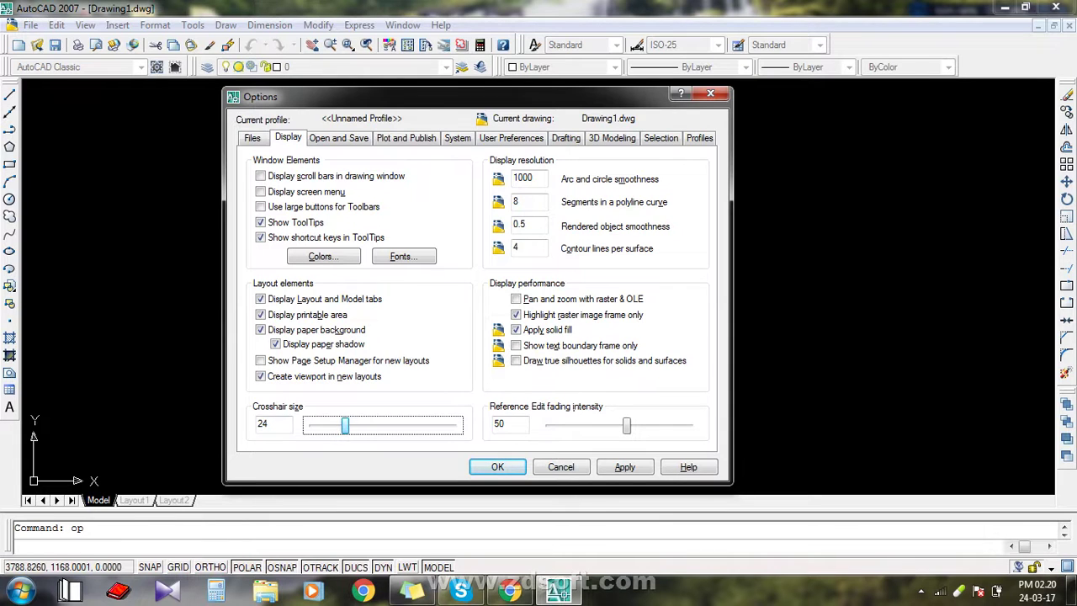
{"action": "left_click", "coordinate": [624, 467]}
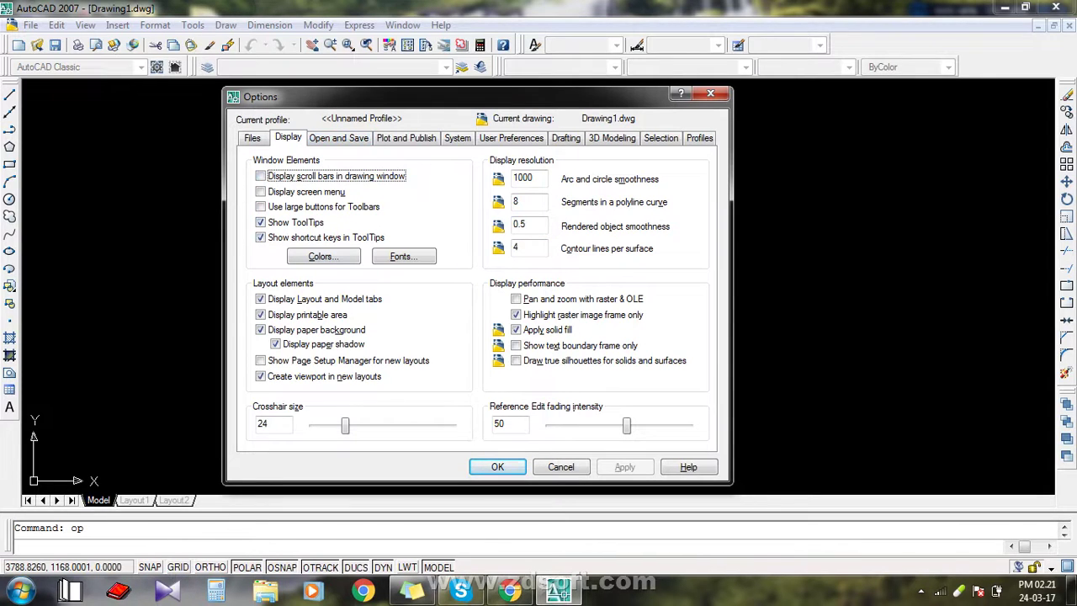
{"action": "left_click_drag", "start_coordinate": [379, 96], "coordinate": [415, 96]}
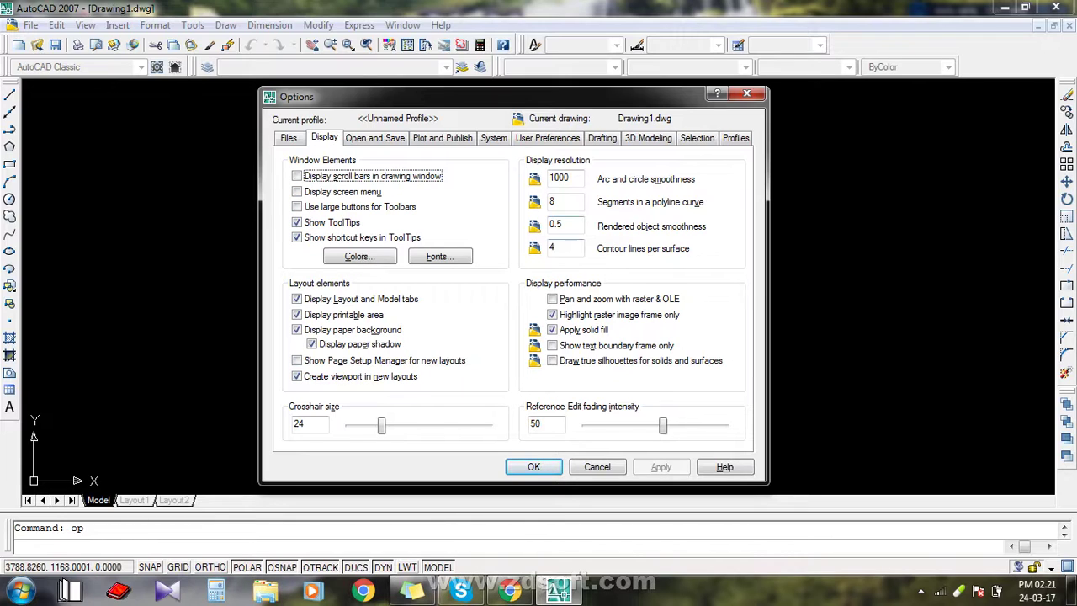
- Enter 1000 as the arc and circle smoothness, then go to Open and Save
{"action": "left_click", "coordinate": [569, 177]}
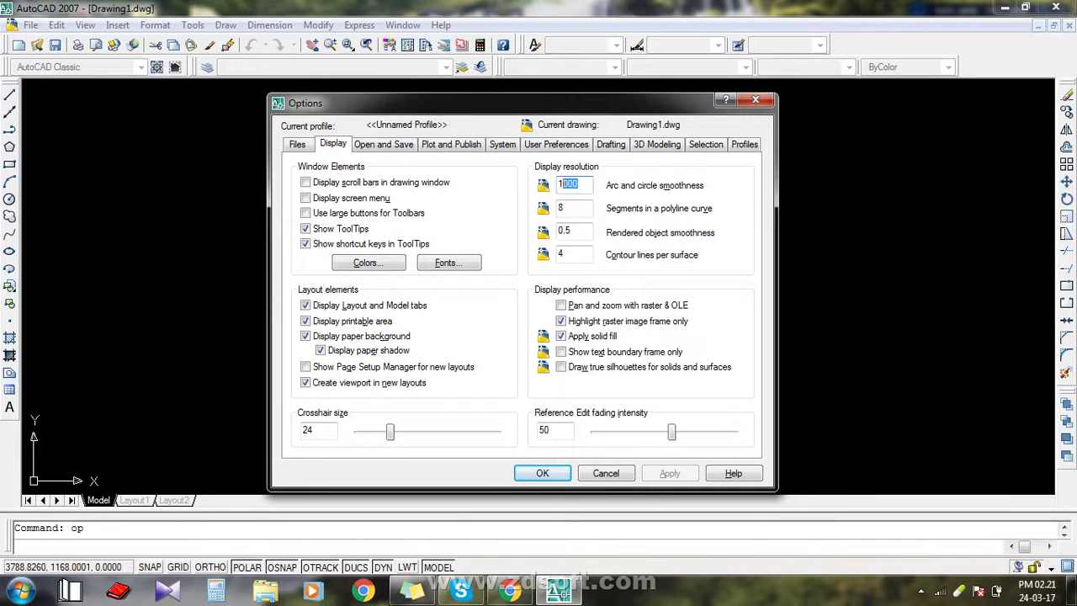
{"action": "key", "text": "shift+Home"}
{"action": "type", "text": "1000"}
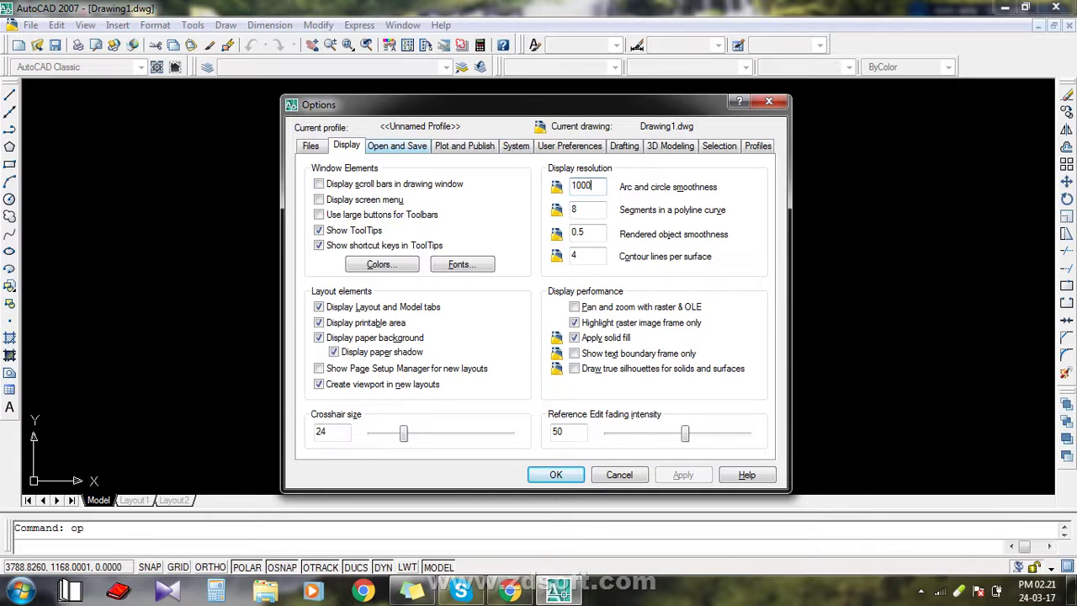
{"action": "left_click", "coordinate": [396, 146]}
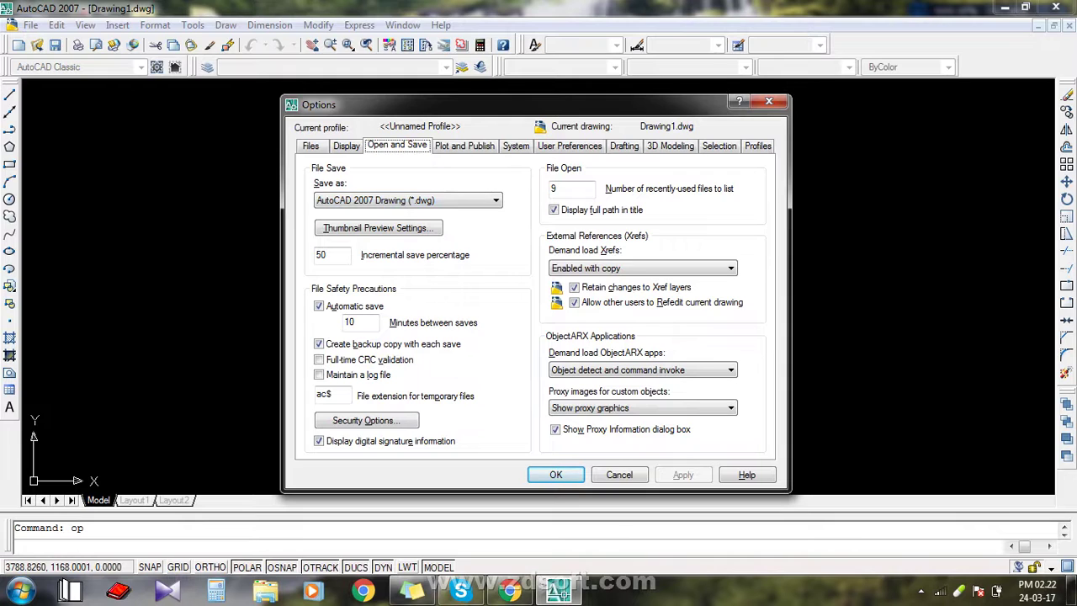
- Choose AutoCAD 2004/LT2004 Drawing (*.dwg) as the default Save as format and apply
{"action": "left_click", "coordinate": [408, 200]}
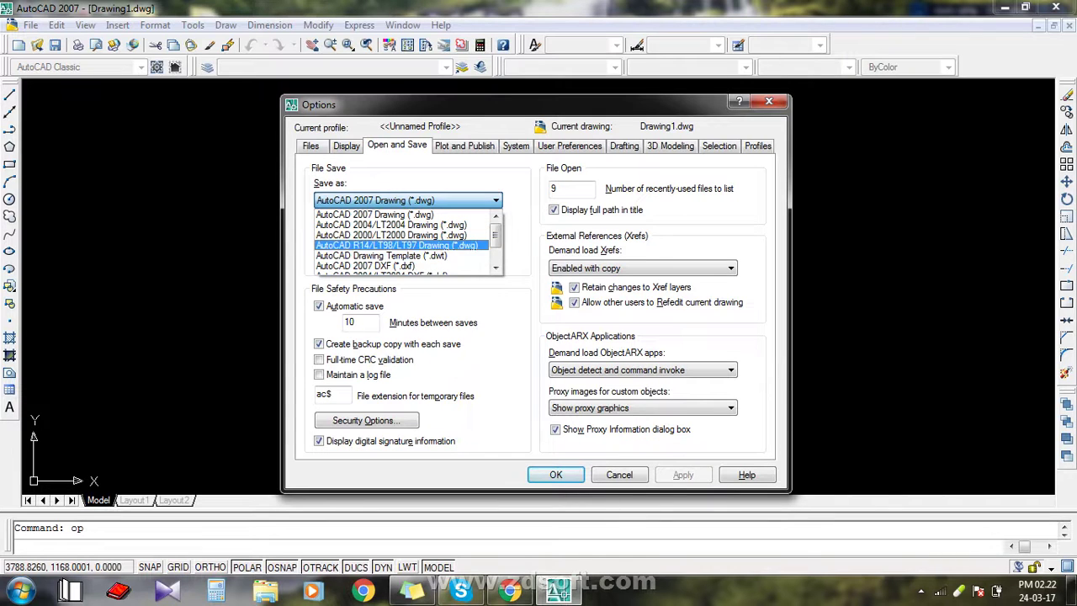
{"action": "scroll", "coordinate": [408, 241], "scroll_direction": "down", "scroll_amount": 1}
{"action": "scroll", "coordinate": [408, 242], "scroll_direction": "down", "scroll_amount": 1}
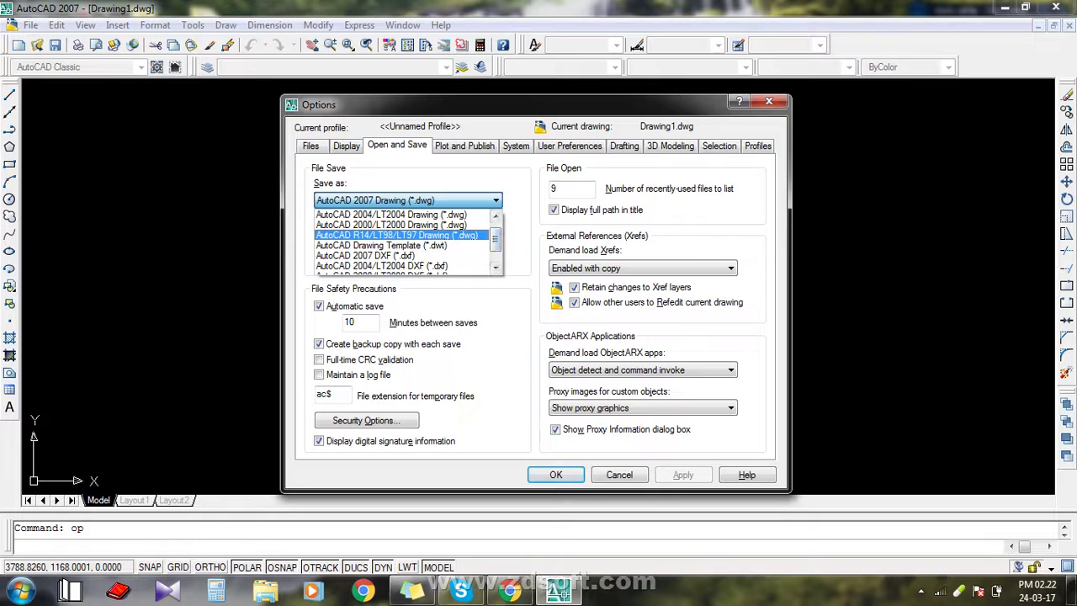
{"action": "key", "text": "Up"}
{"action": "key", "text": "Up"}
{"action": "key", "text": "Down"}
{"action": "key", "text": "Up"}
{"action": "key", "text": "Up"}
{"action": "key", "text": "Down"}
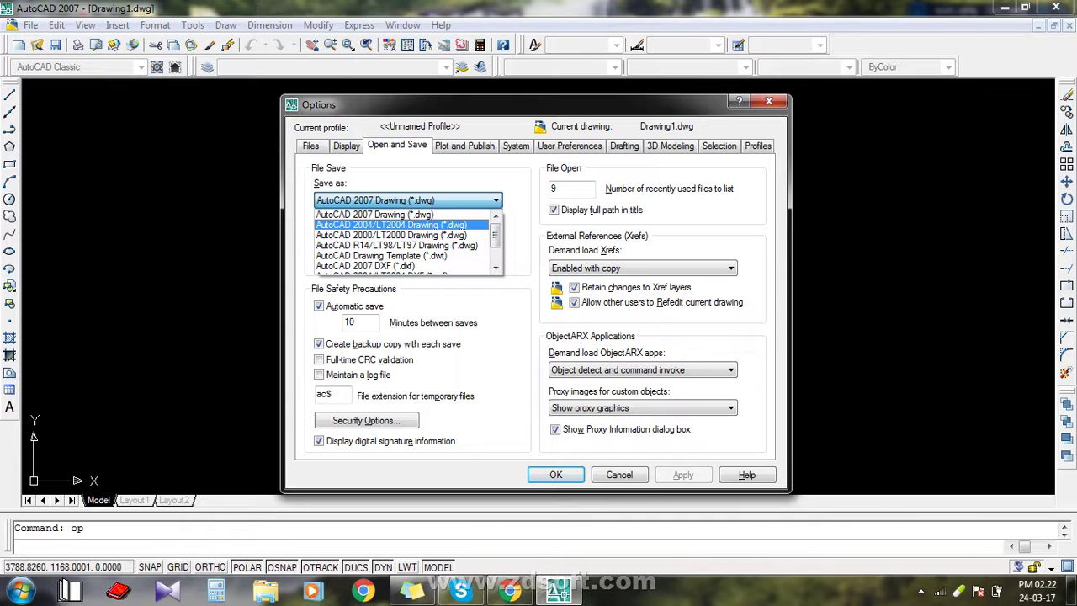
{"action": "key", "text": "Down"}
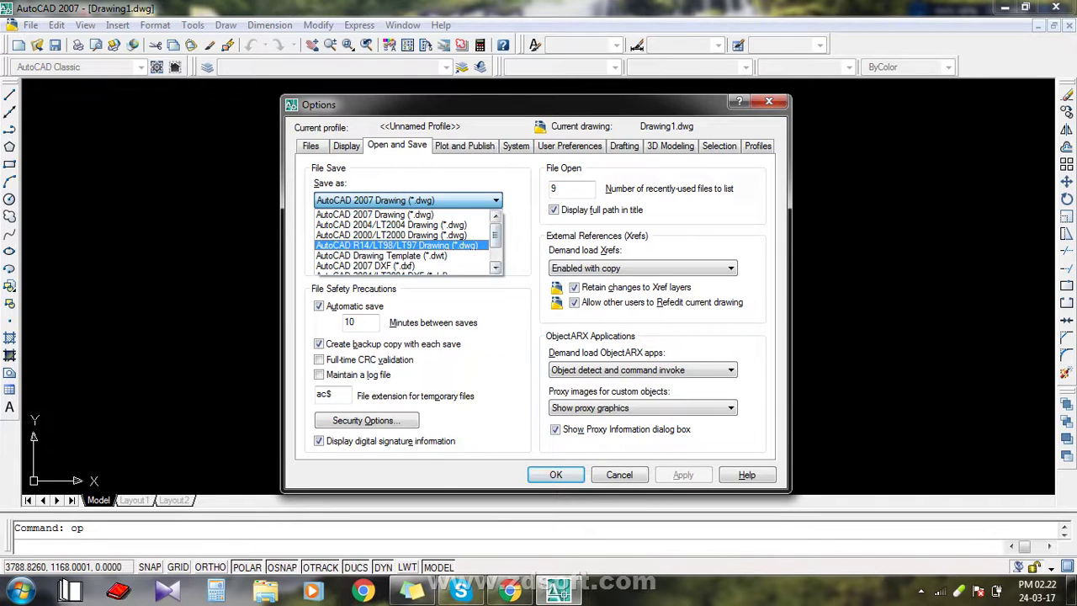
{"action": "key", "text": "Down"}
{"action": "scroll", "coordinate": [408, 244], "scroll_direction": "up", "scroll_amount": 1}
{"action": "key", "text": "Up"}
{"action": "key", "text": "Up"}
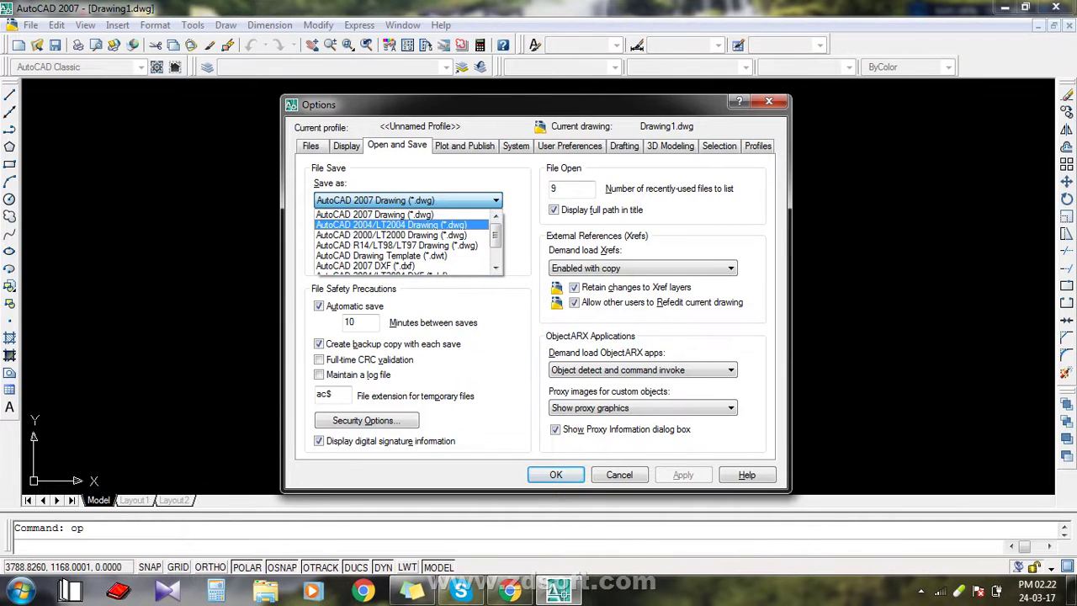
{"action": "key", "text": "Return"}
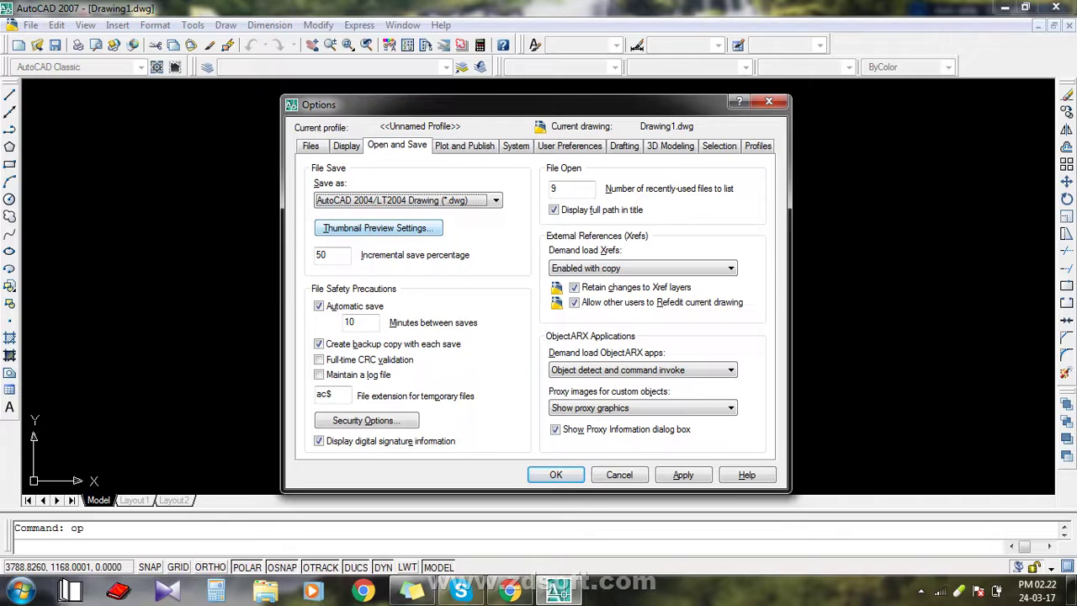
{"action": "key", "text": "alt+a"}
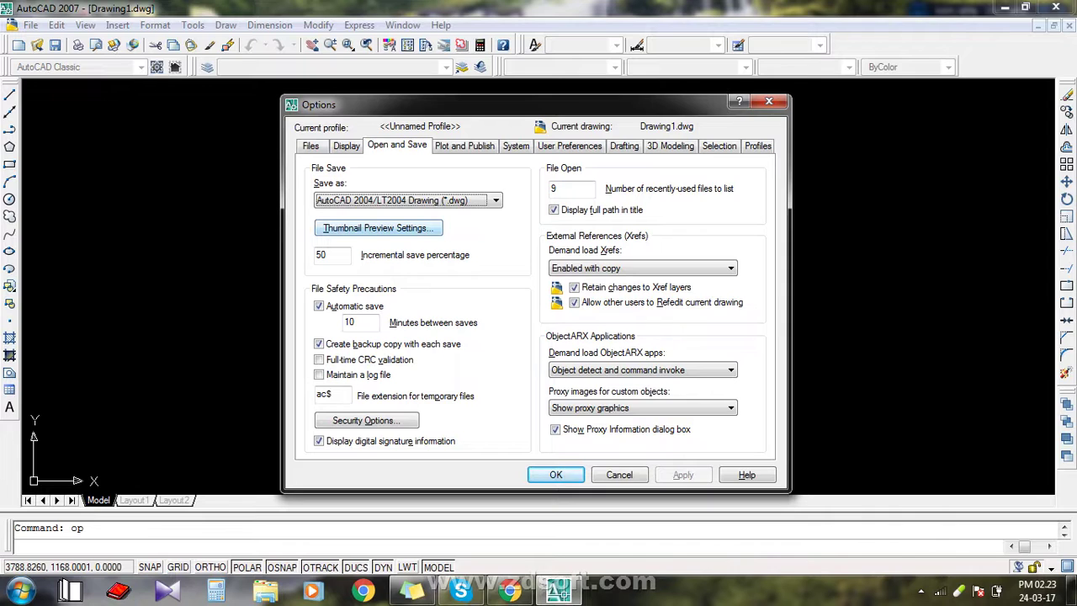
- Browse the Plot and Publish, System, User Preferences and Drafting tabs to reach Selection
{"action": "left_click_drag", "start_coordinate": [473, 108], "coordinate": [487, 112]}
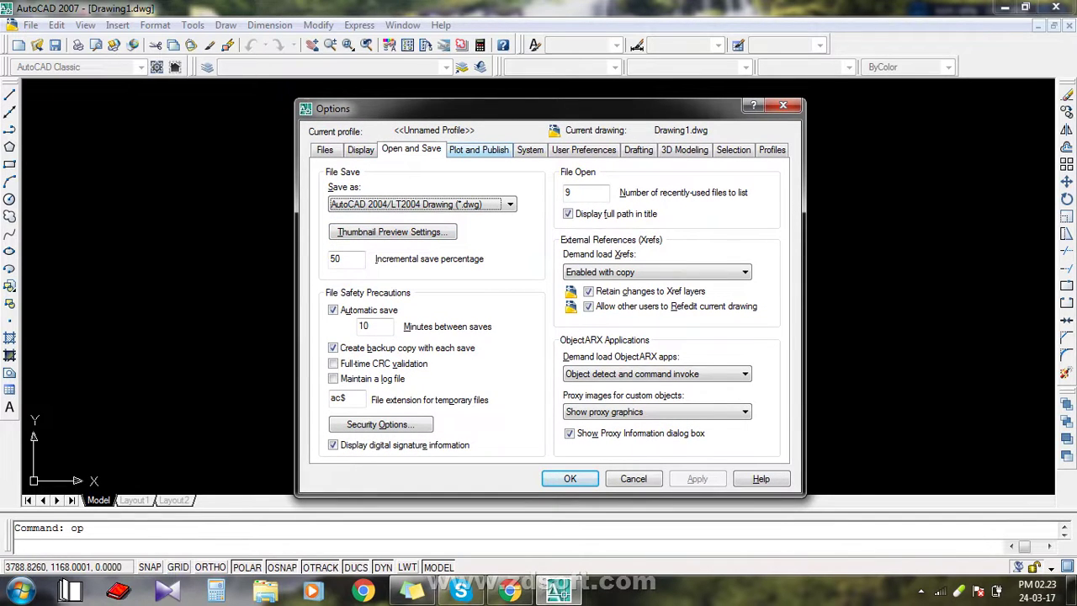
{"action": "key", "text": "ctrl+Tab"}
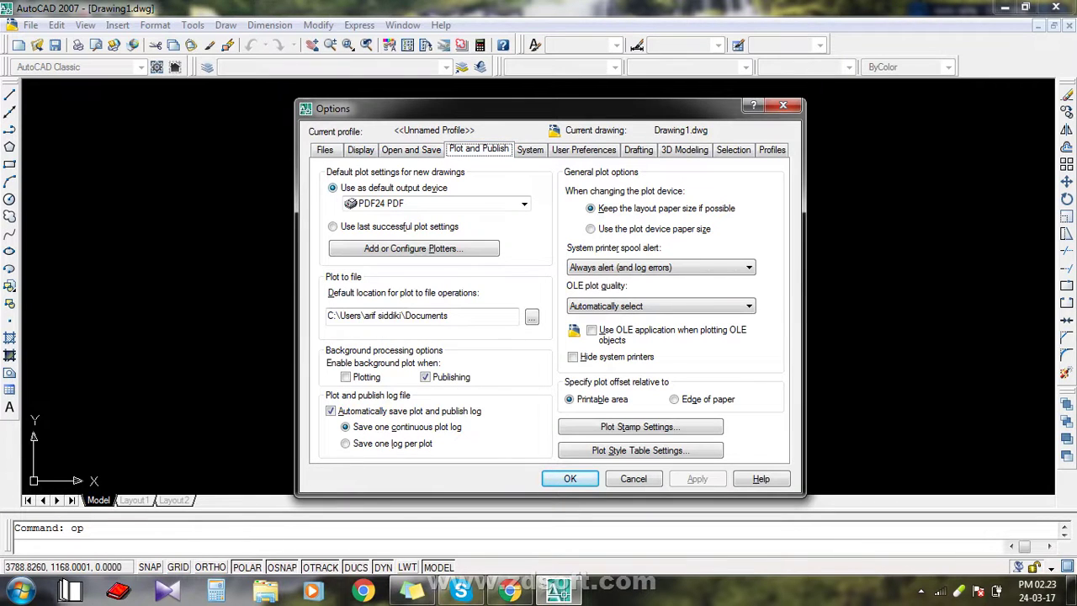
{"action": "key", "text": "ctrl+Tab"}
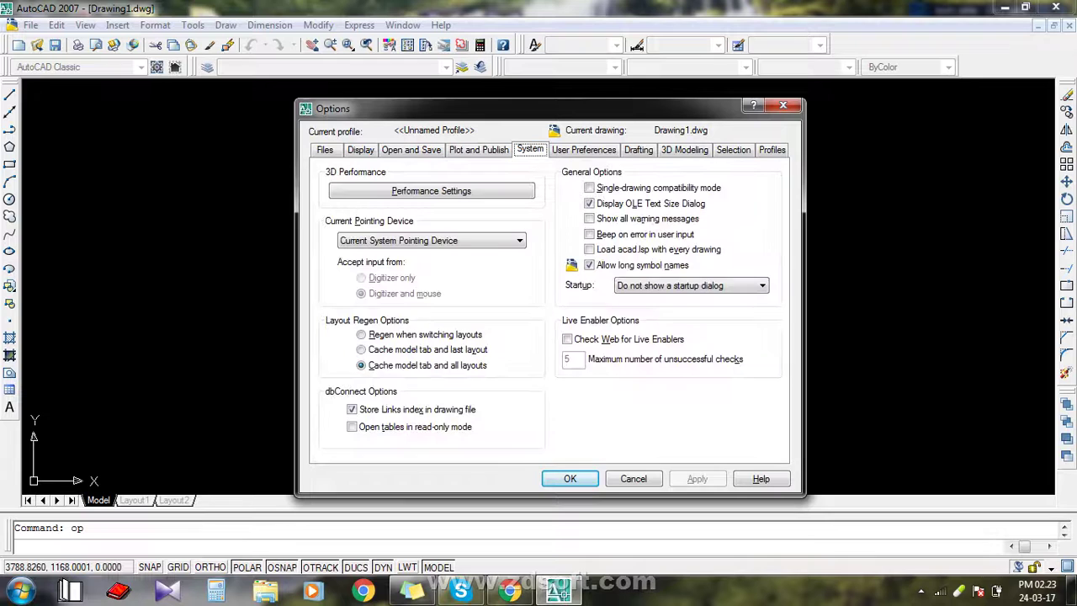
{"action": "key", "text": "ctrl+Tab"}
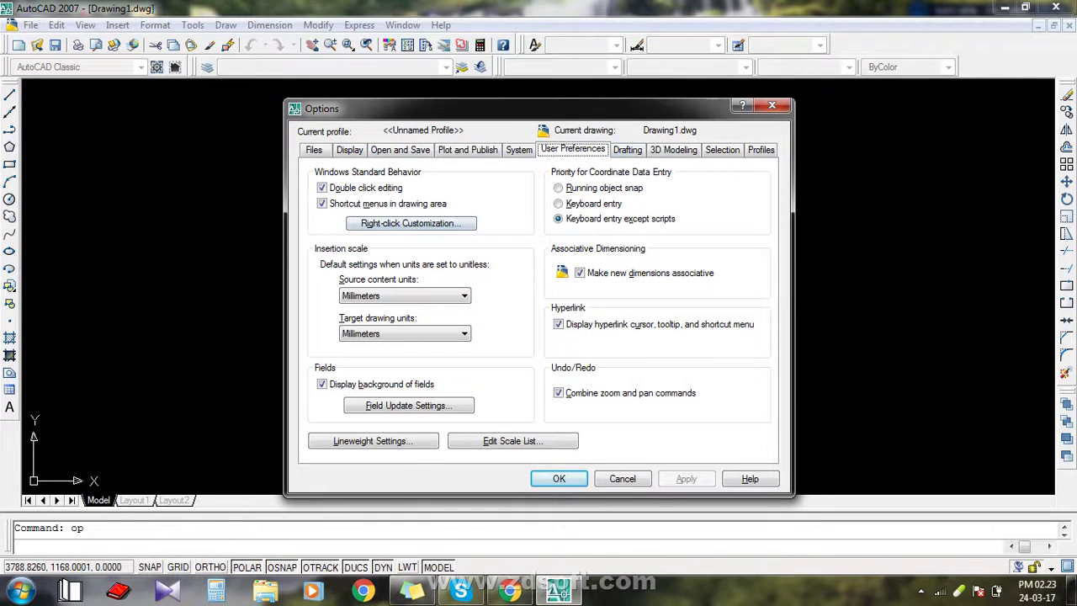
{"action": "key", "text": "ctrl+Tab"}
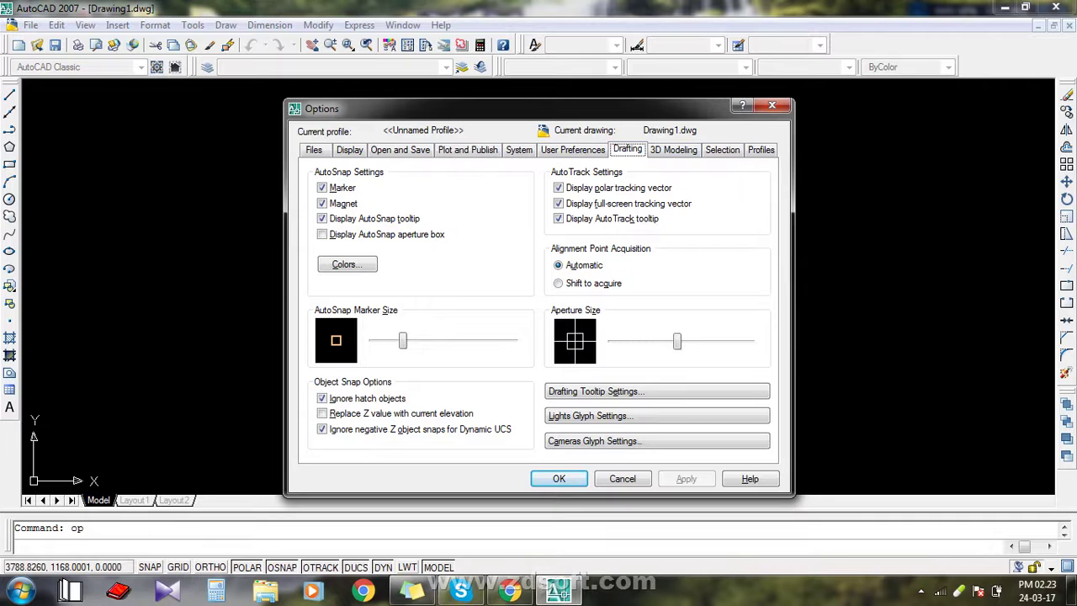
{"action": "key", "text": "ctrl+shift+Tab"}
{"action": "key", "text": "ctrl+shift+Tab"}
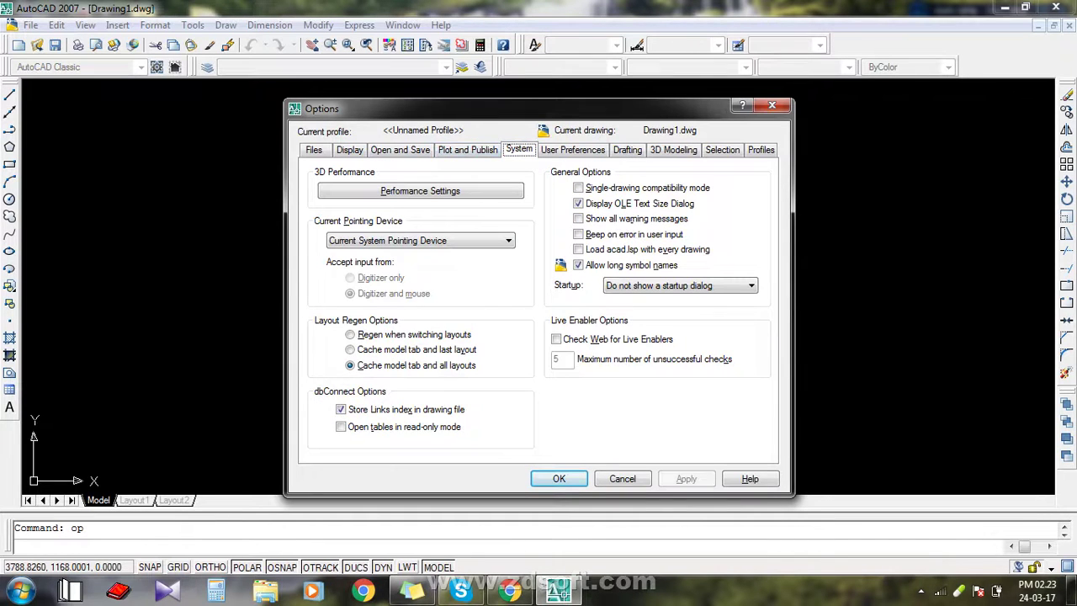
{"action": "key", "text": "ctrl+shift+Tab"}
{"action": "key", "text": "ctrl+Tab"}
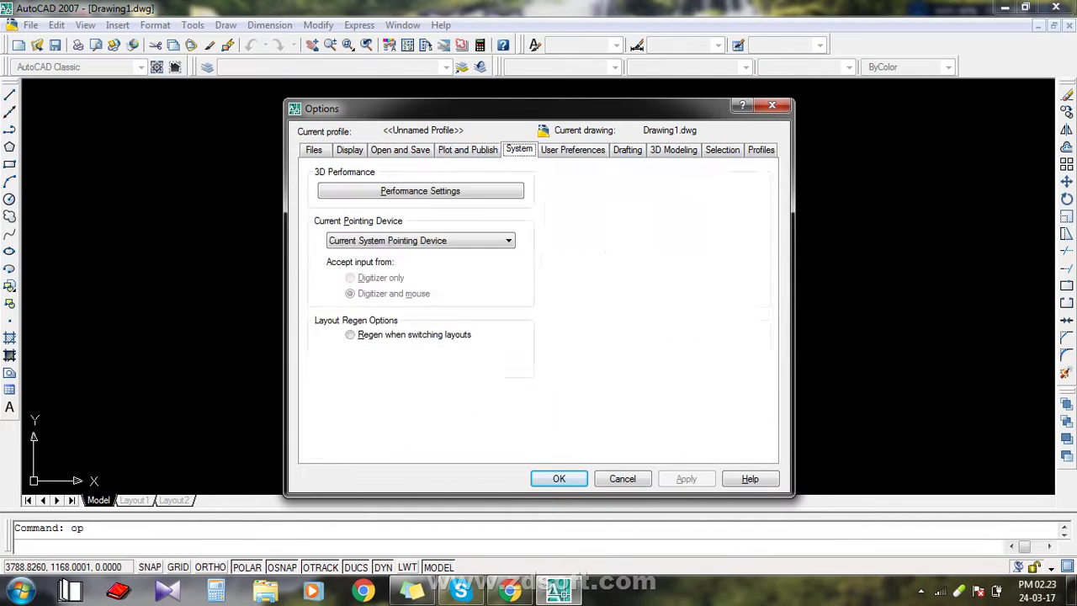
{"action": "key", "text": "ctrl+Tab"}
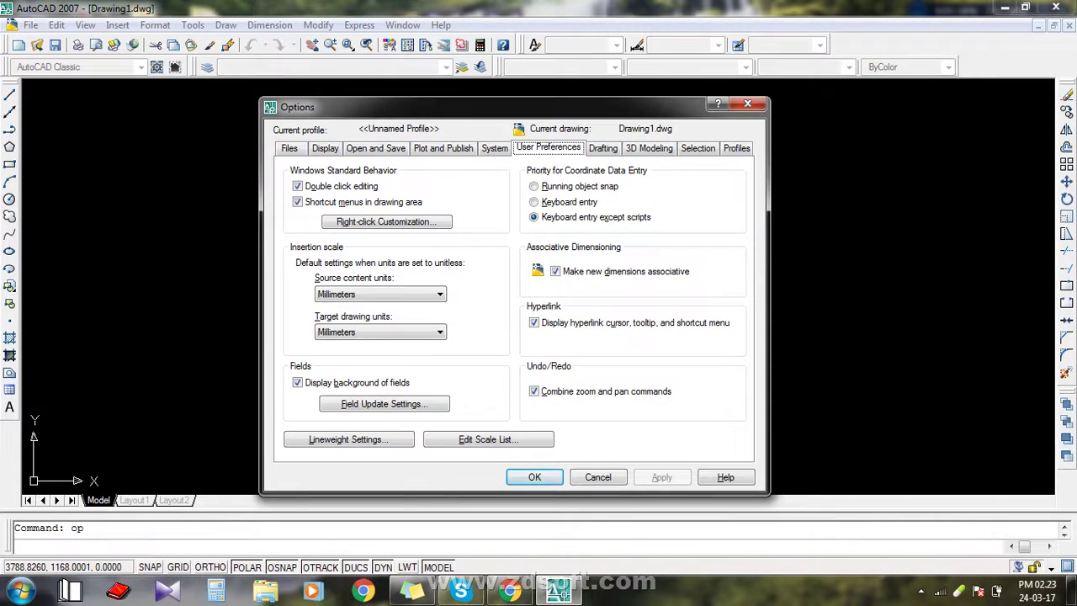
{"action": "key", "text": "ctrl+shift+Tab"}
{"action": "key", "text": "ctrl+Tab"}
{"action": "key", "text": "ctrl+Tab"}
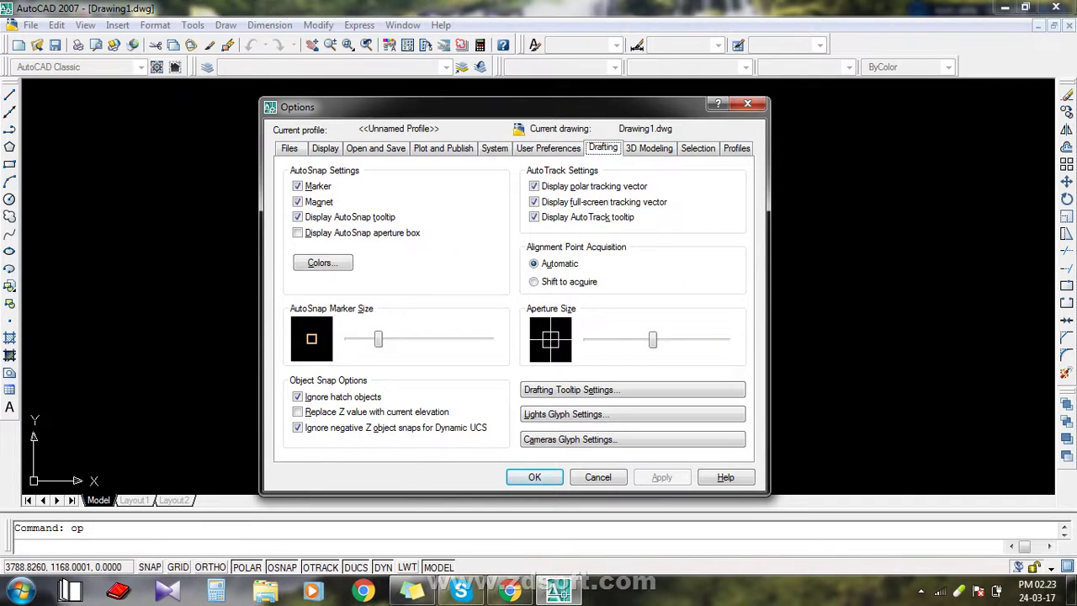
{"action": "key", "text": "ctrl+Tab"}
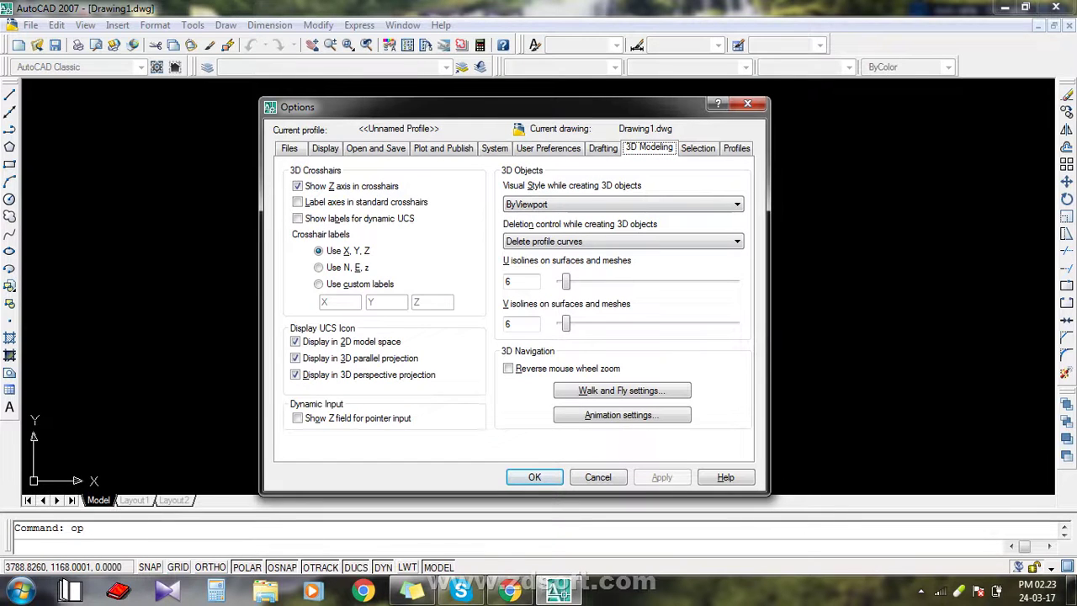
{"action": "key", "text": "ctrl+Tab"}
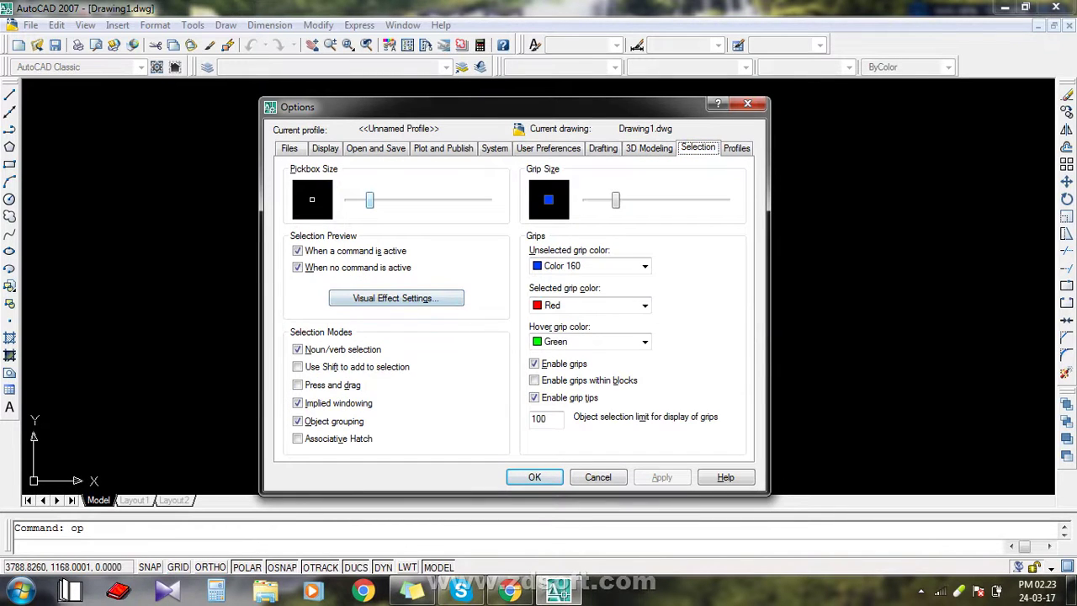
- Nudge the pickbox size one step larger and close Options with OK
{"action": "key", "text": "Tab"}
{"action": "key", "text": "Right"}
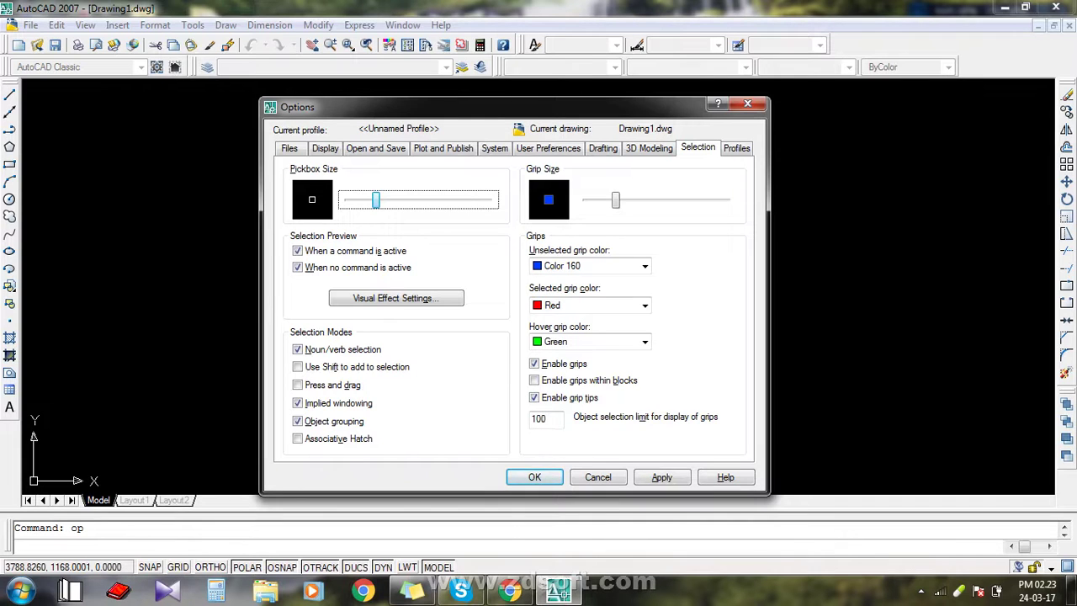
{"action": "key", "text": "Return"}
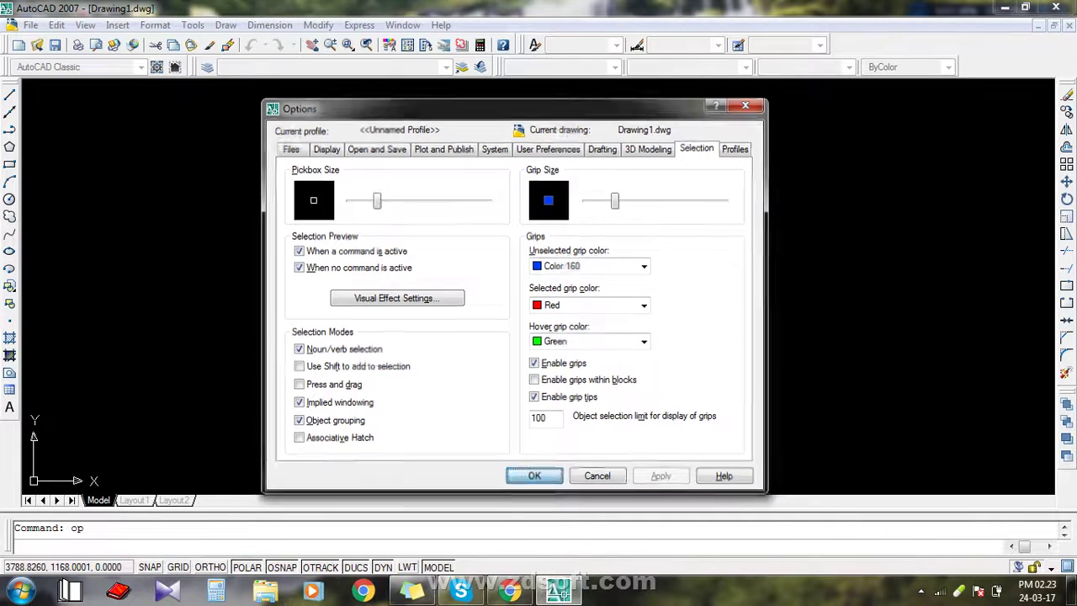
{"action": "scroll", "coordinate": [678, 327], "scroll_direction": "down", "scroll_amount": 3}
{"action": "scroll", "coordinate": [714, 270], "scroll_direction": "down", "scroll_amount": 2}
{"action": "scroll", "coordinate": [714, 269], "scroll_direction": "up", "scroll_amount": 1}
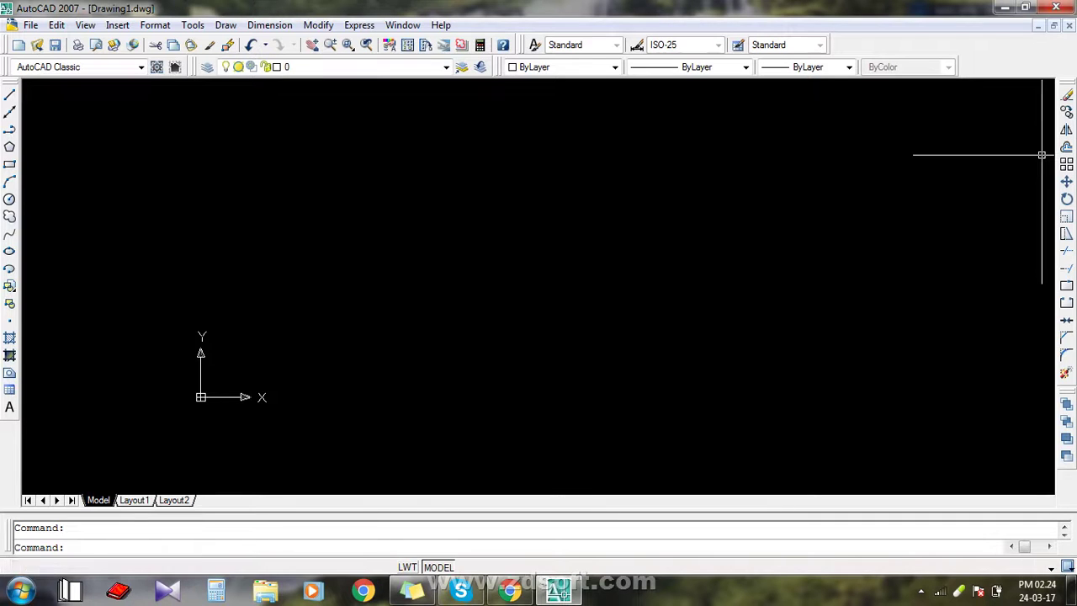
{"action": "left_click_drag", "start_coordinate": [1066, 84], "coordinate": [1065, 88]}
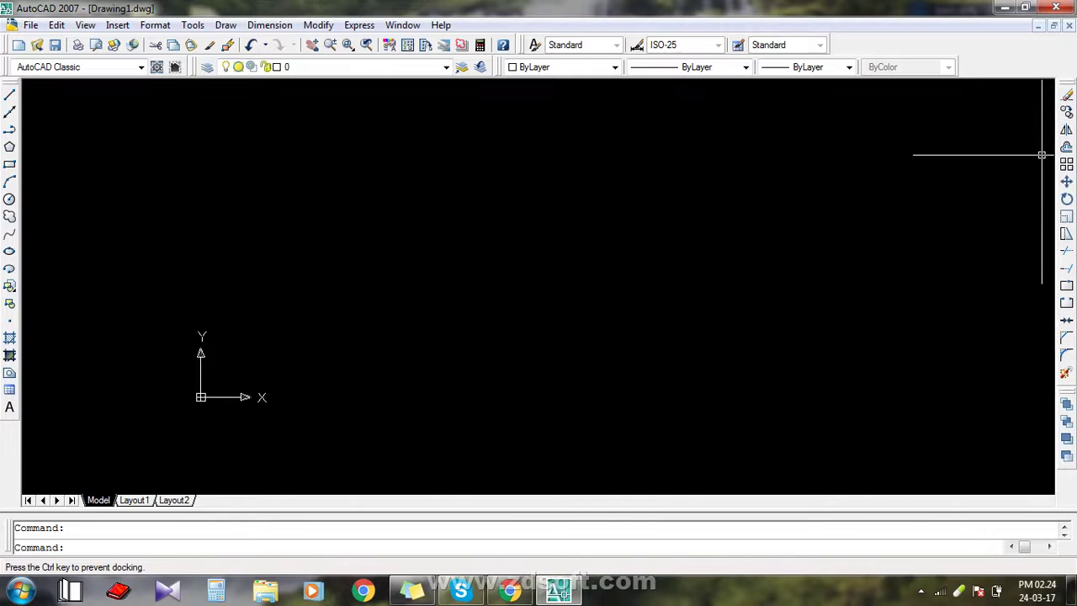
- Float the Modify toolbar and redock it along the right edge
{"action": "mouse_move", "coordinate": [1041, 155]}
{"action": "left_mouse_down"}
{"action": "mouse_move", "coordinate": [1042, 143]}
{"action": "mouse_move", "coordinate": [1043, 154]}
{"action": "left_mouse_up"}
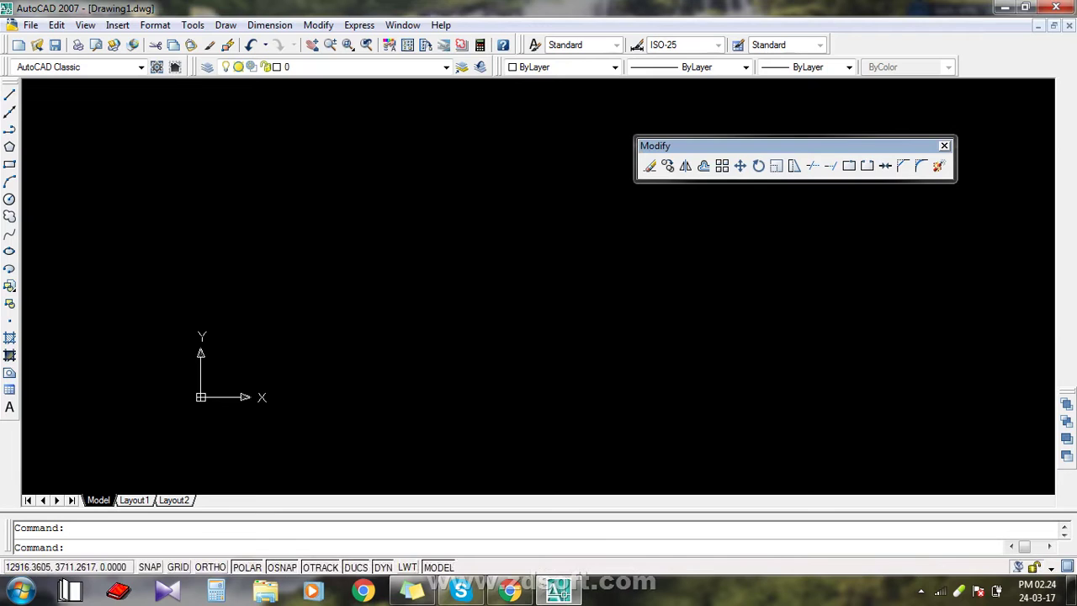
{"action": "left_click_drag", "start_coordinate": [715, 146], "coordinate": [853, 129]}
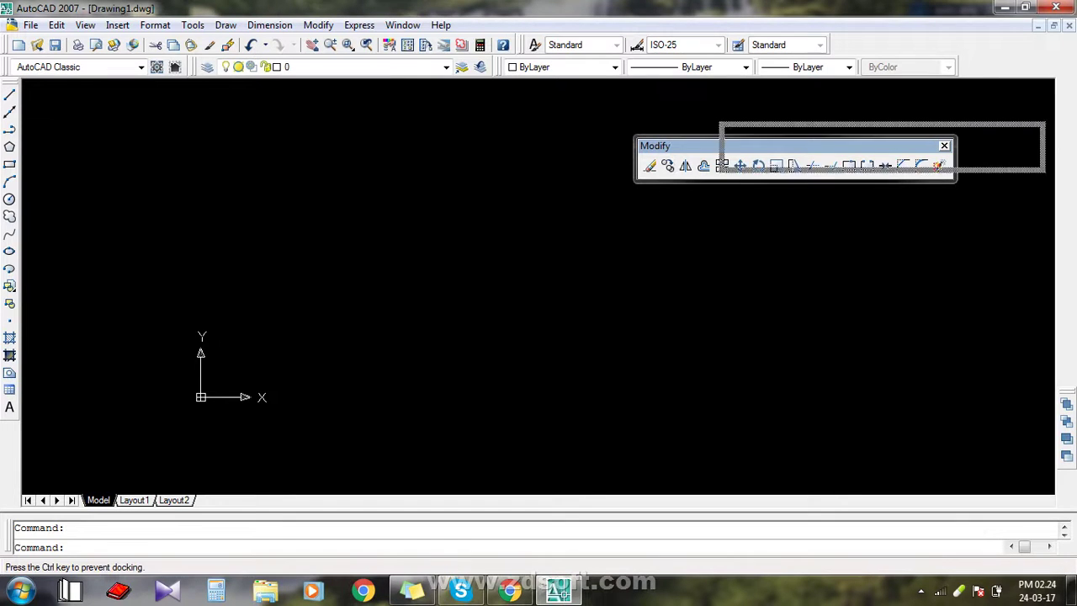
{"action": "left_click_drag", "start_coordinate": [852, 130], "coordinate": [1070, 283]}
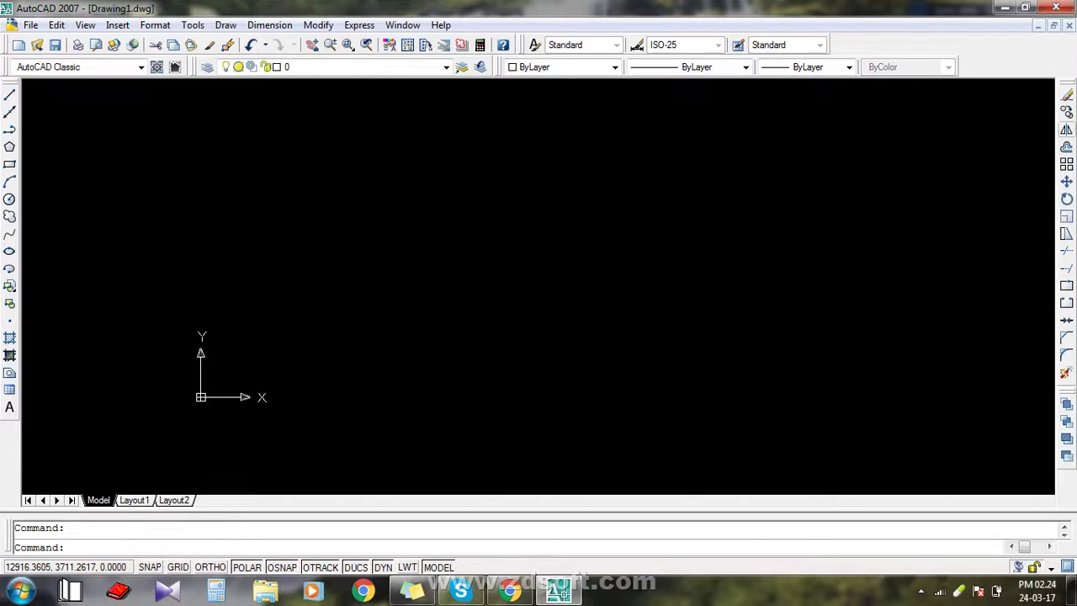
- Undock the Draw toolbar and dock it on the right edge beside Modify
{"action": "left_click_drag", "start_coordinate": [10, 83], "coordinate": [12, 85]}
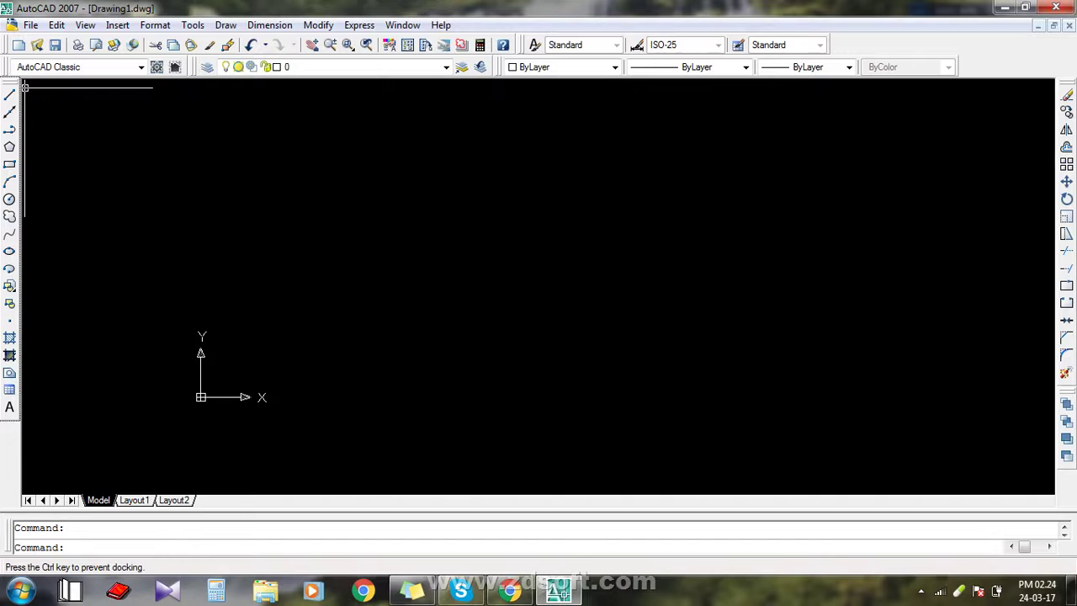
{"action": "mouse_move", "coordinate": [25, 87]}
{"action": "left_mouse_down"}
{"action": "mouse_move", "coordinate": [106, 126]}
{"action": "mouse_move", "coordinate": [479, 165]}
{"action": "left_mouse_up"}
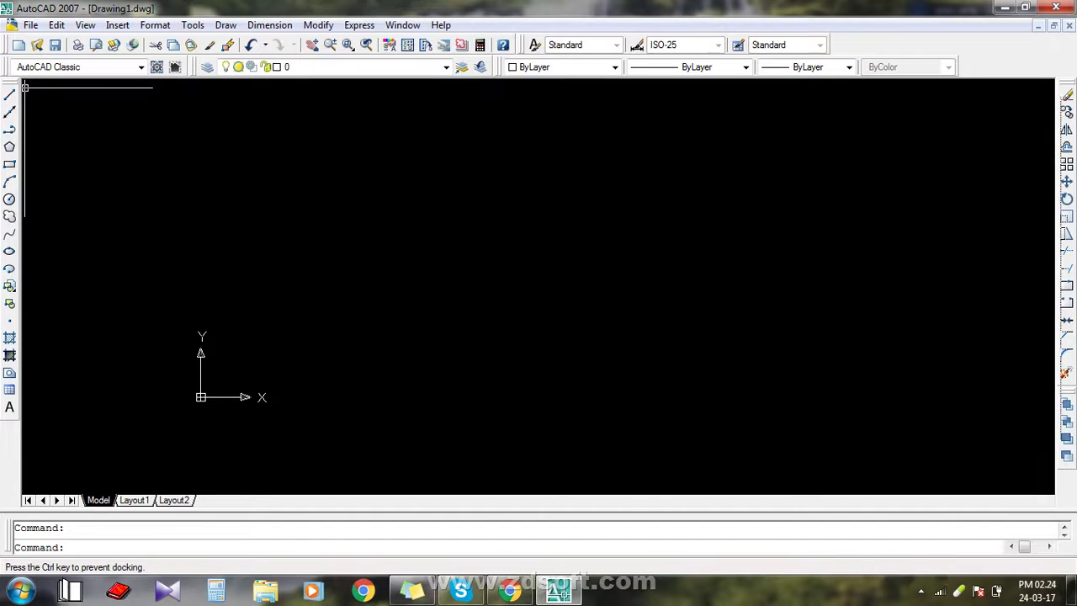
{"action": "left_click_drag", "start_coordinate": [25, 87], "coordinate": [26, 86]}
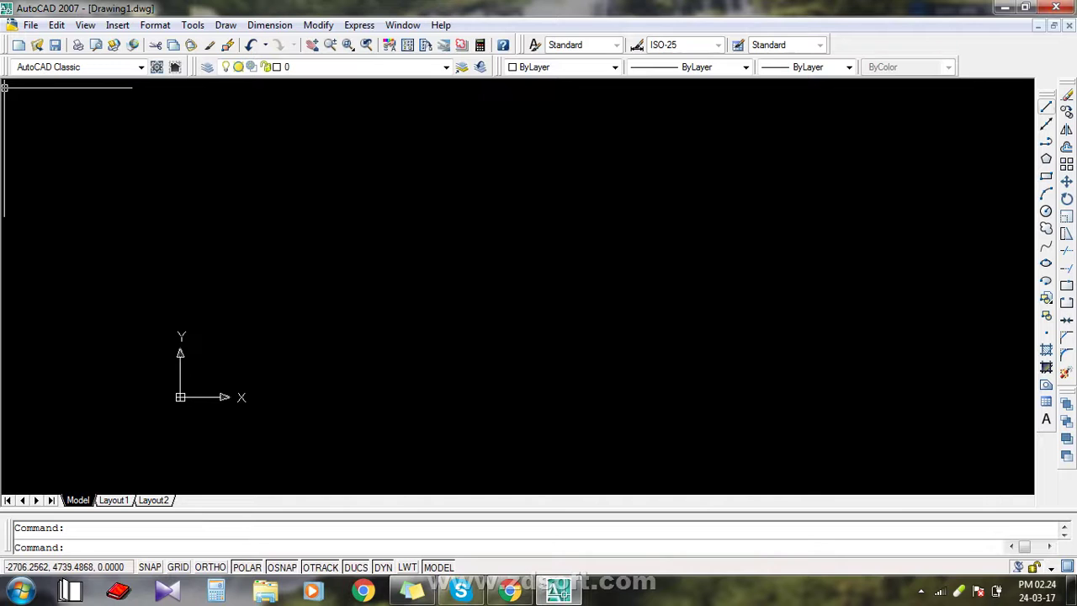
{"action": "left_click_drag", "start_coordinate": [1046, 87], "coordinate": [1046, 84]}
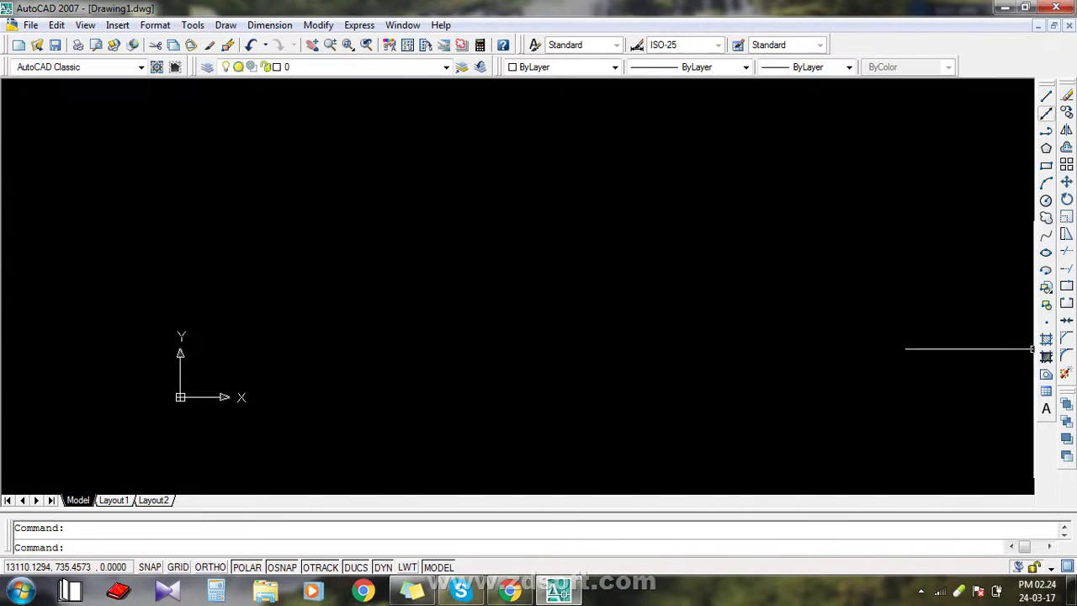
- Turn on the Dimension toolbar and dock it vertically on the right beside the Draw toolbar
{"action": "right_click", "coordinate": [1046, 113]}
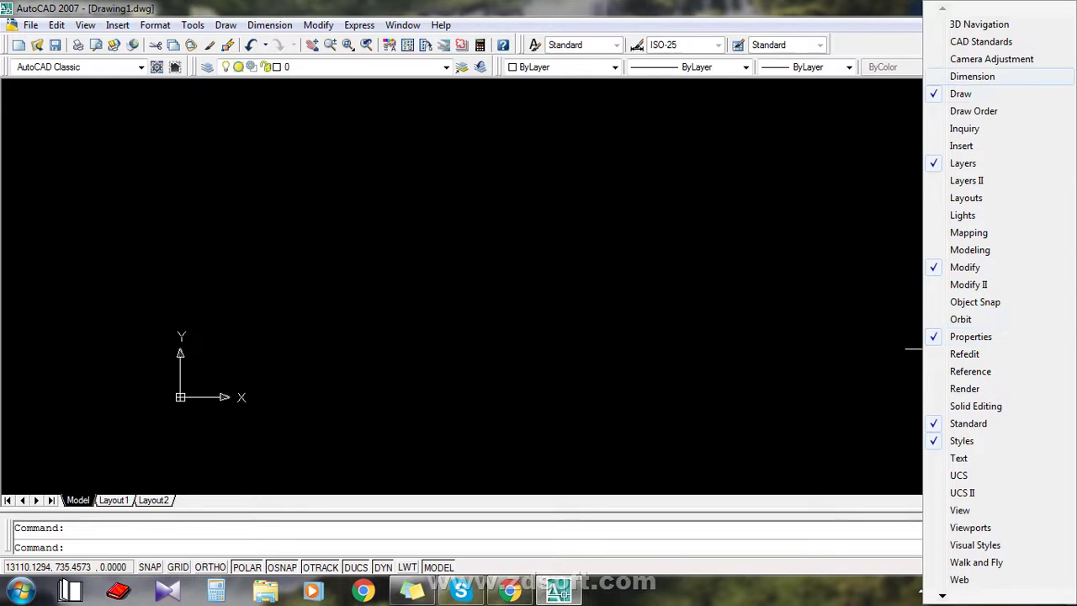
{"action": "left_click", "coordinate": [972, 75]}
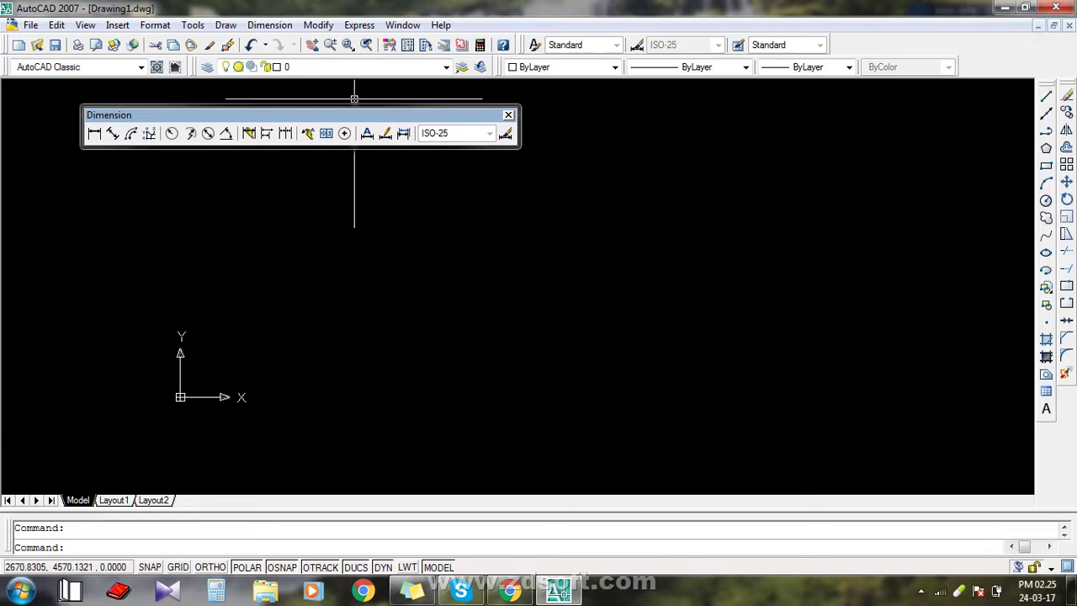
{"action": "left_click_drag", "start_coordinate": [252, 114], "coordinate": [534, 152]}
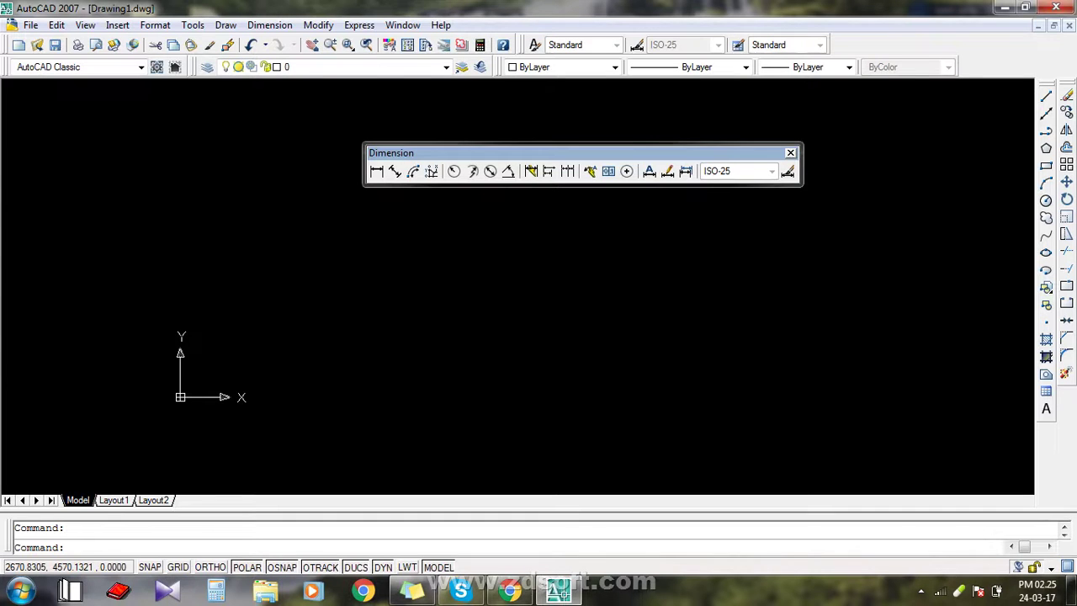
{"action": "left_click_drag", "start_coordinate": [534, 152], "coordinate": [992, 130]}
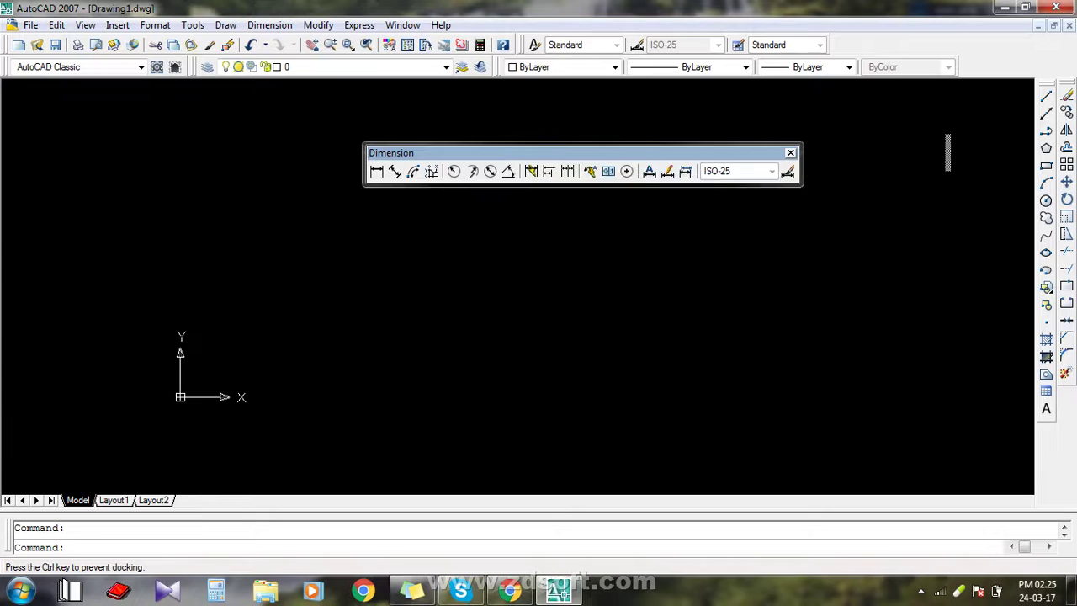
{"action": "mouse_move", "coordinate": [993, 131]}
{"action": "left_mouse_down"}
{"action": "mouse_move", "coordinate": [1043, 158]}
{"action": "mouse_move", "coordinate": [1031, 160]}
{"action": "left_mouse_up"}
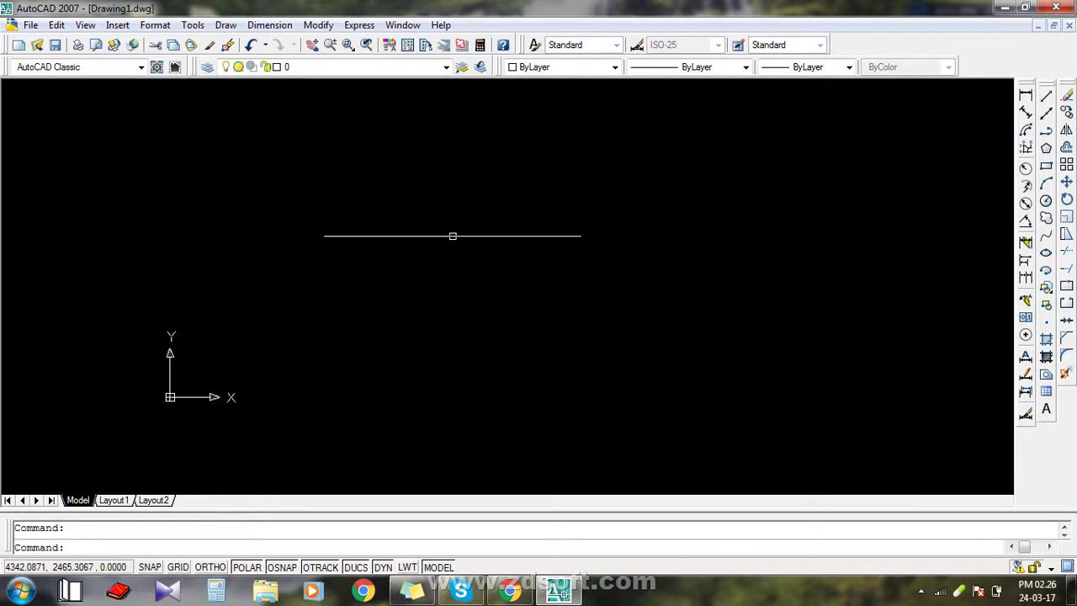
{"action": "scroll", "coordinate": [443, 244], "scroll_direction": "down", "scroll_amount": 3}
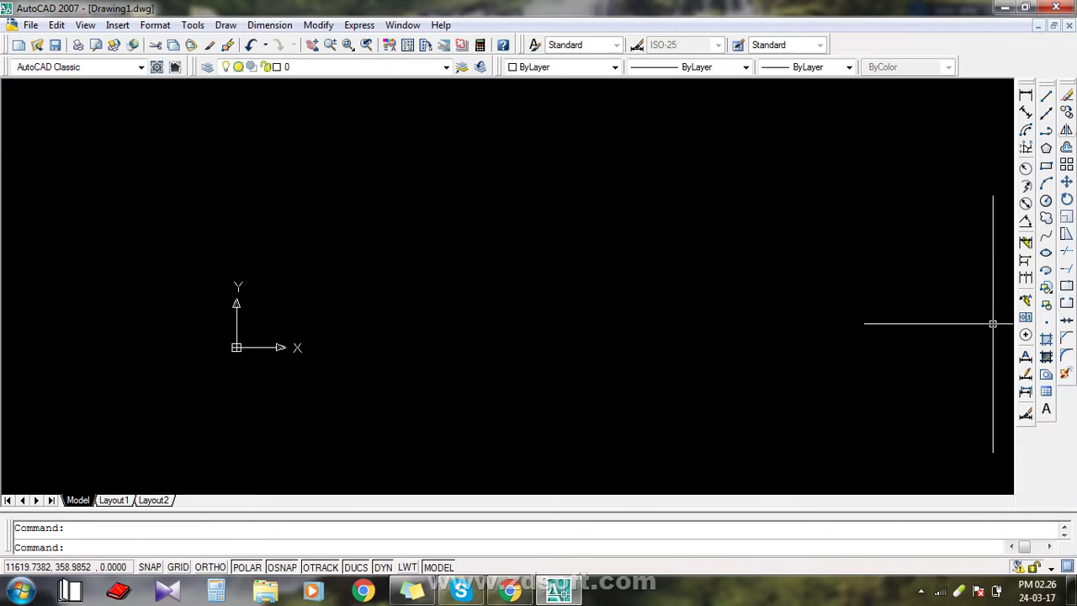
{"action": "right_click", "coordinate": [1046, 126]}
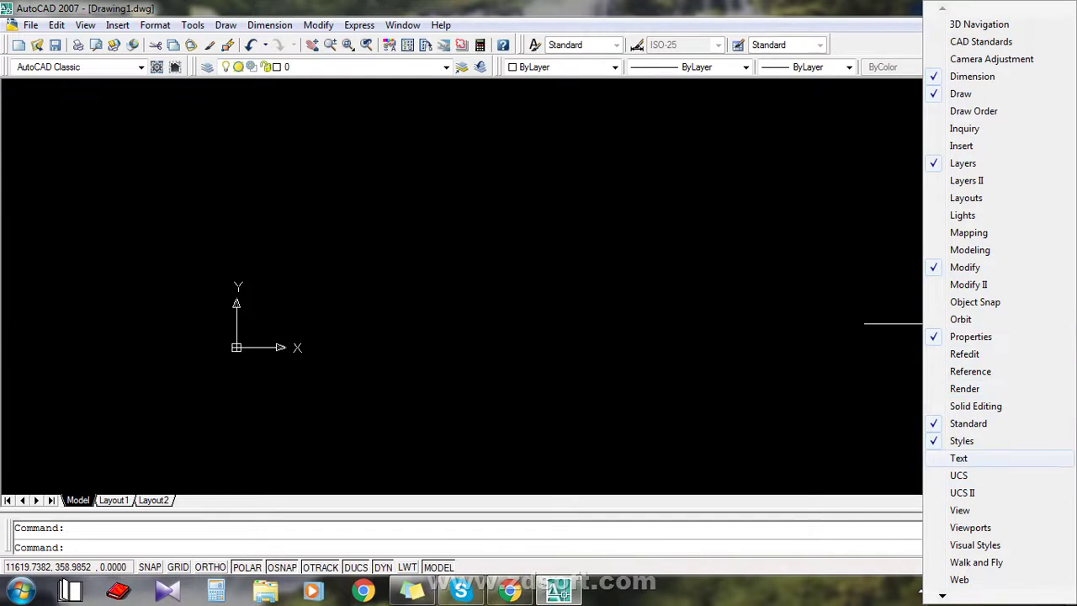
{"action": "left_click", "coordinate": [959, 510]}
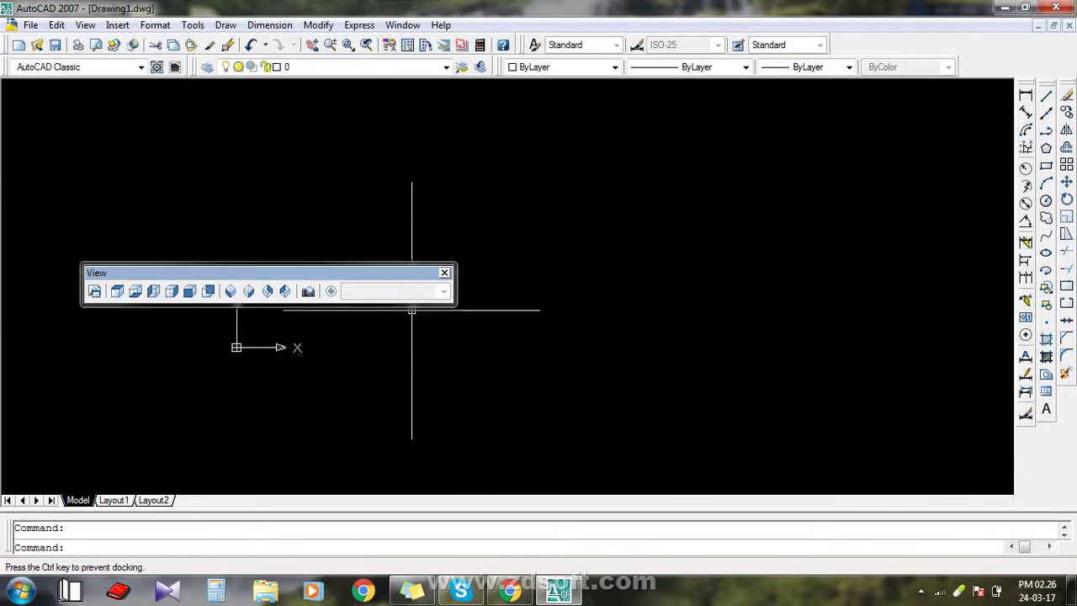
{"action": "left_click_drag", "start_coordinate": [325, 269], "coordinate": [714, 105]}
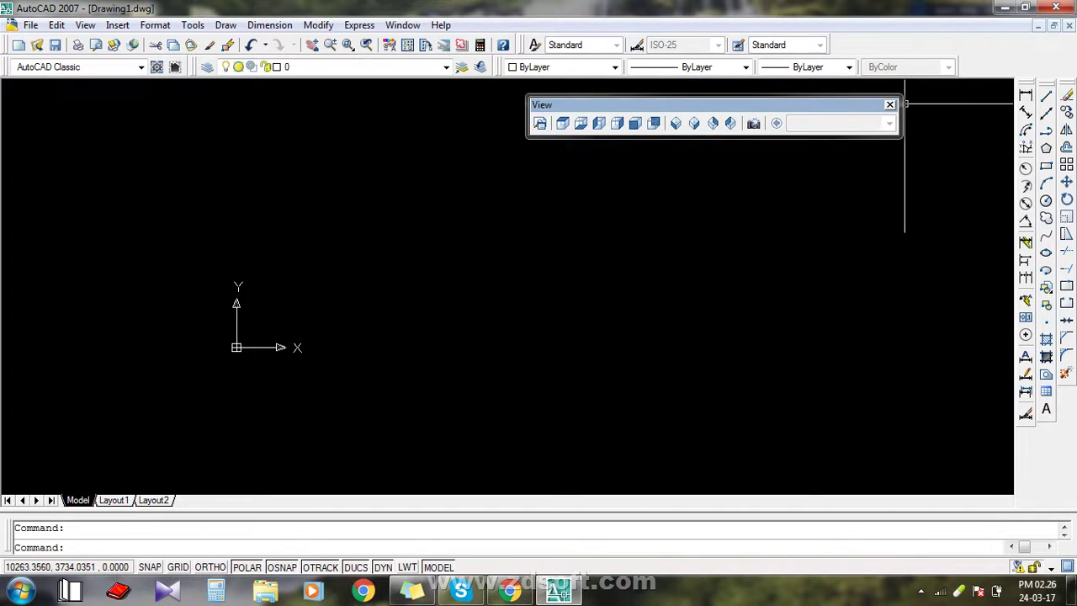
{"action": "left_click_drag", "start_coordinate": [904, 104], "coordinate": [883, 123]}
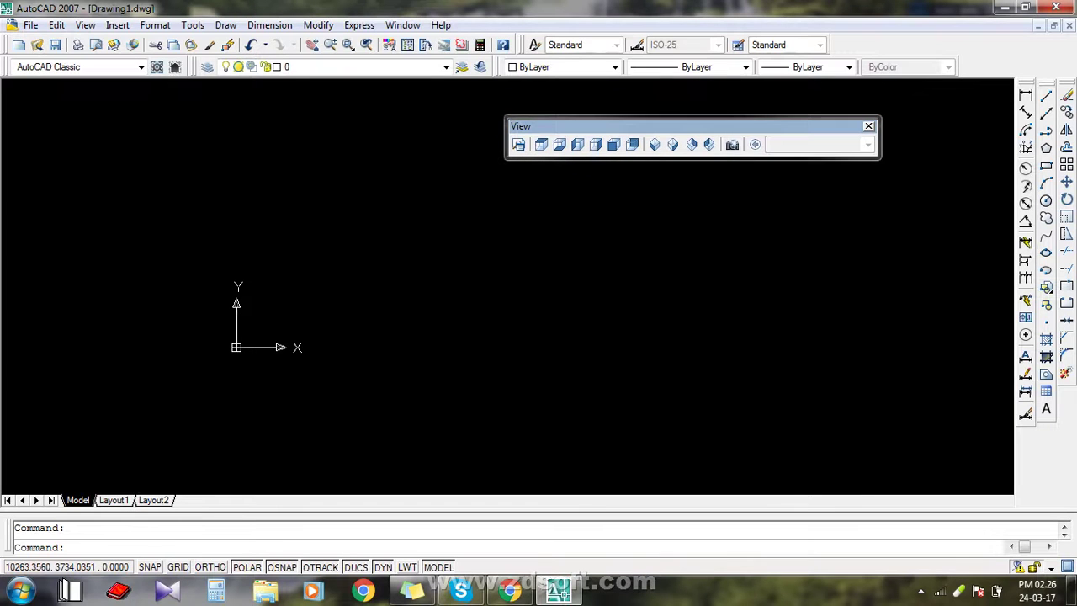
{"action": "right_click", "coordinate": [711, 144]}
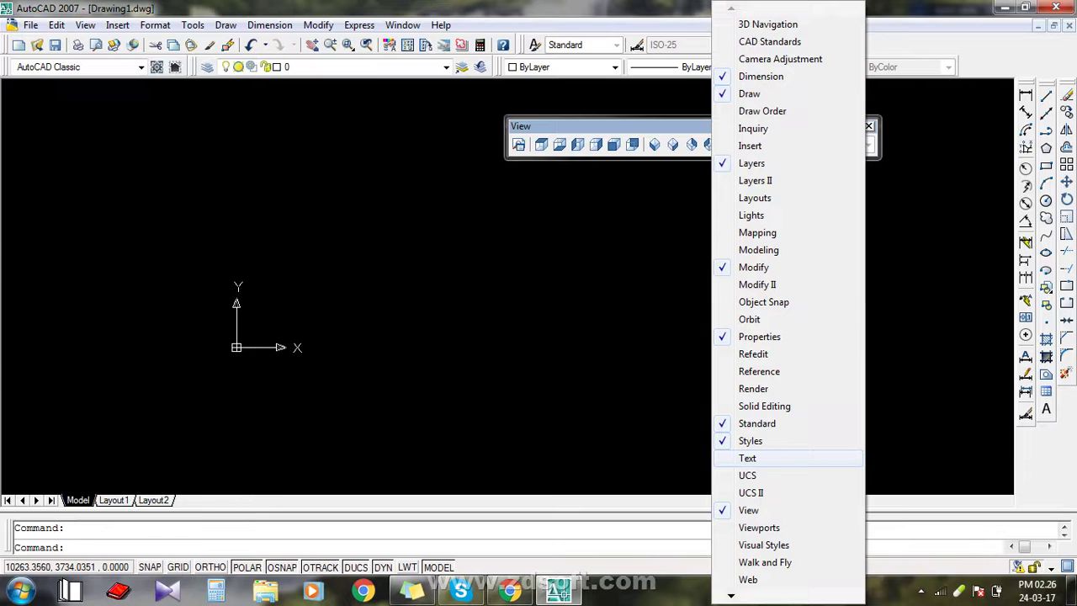
{"action": "left_click", "coordinate": [342, 276]}
{"action": "left_click", "coordinate": [212, 149]}
{"action": "scroll", "coordinate": [732, 307], "scroll_direction": "down", "scroll_amount": 3}
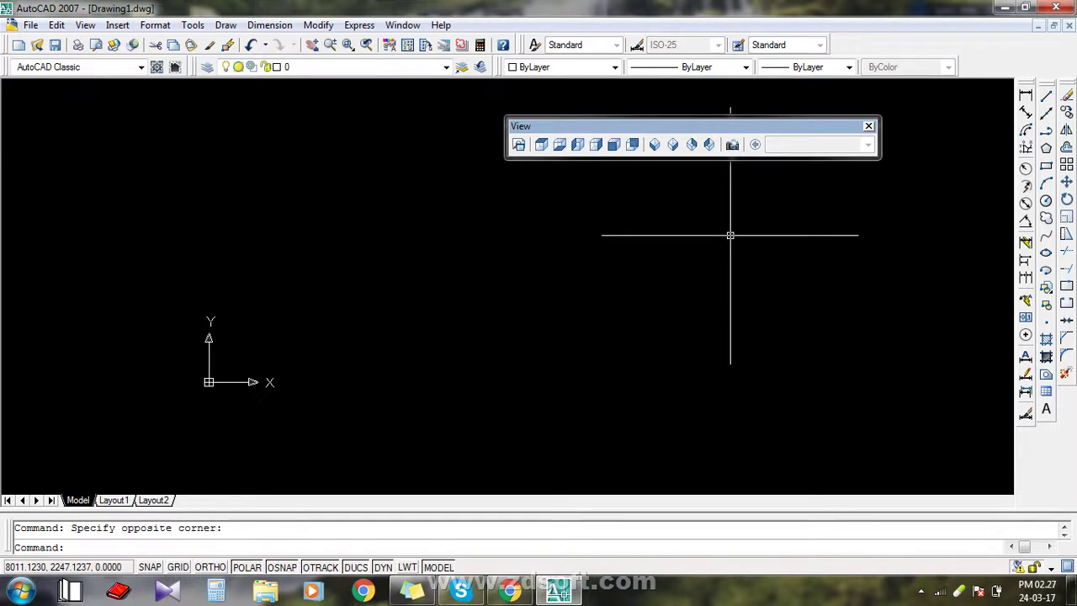
{"action": "left_click", "coordinate": [867, 126]}
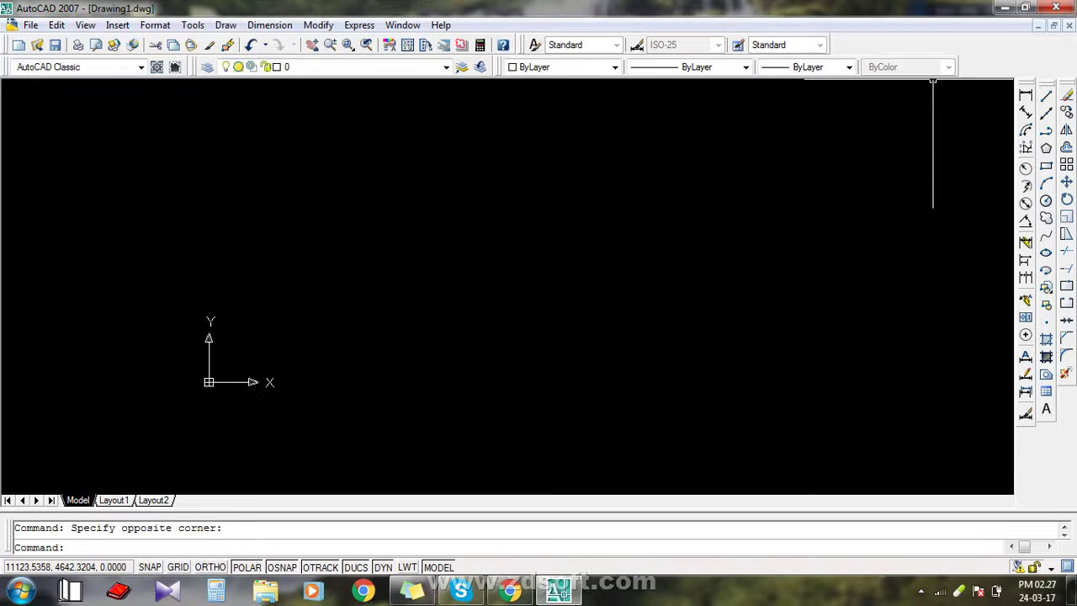
{"action": "right_click", "coordinate": [938, 42]}
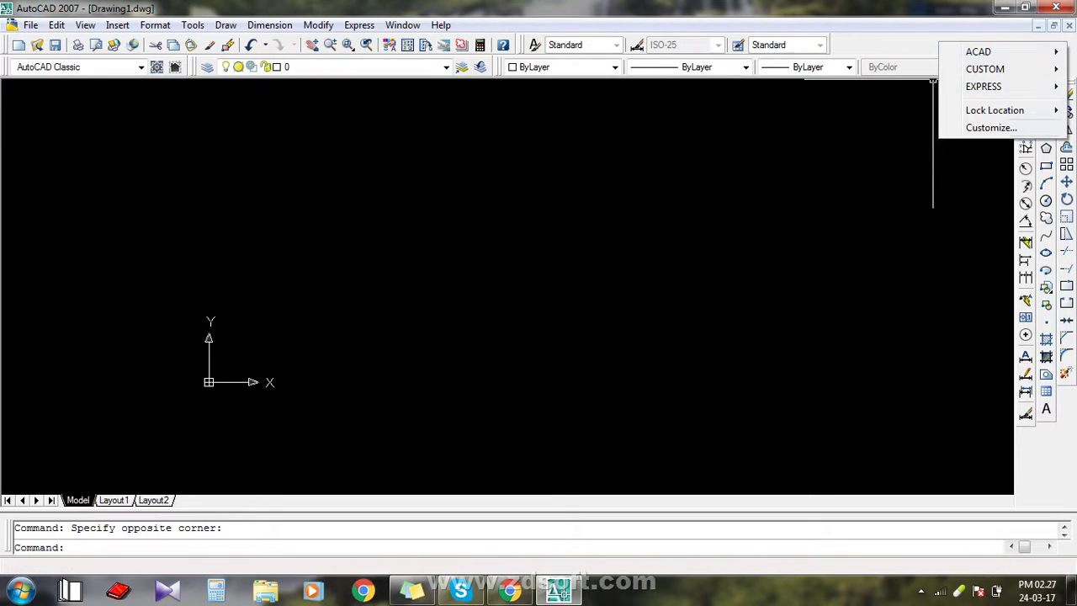
{"action": "key", "text": "Escape"}
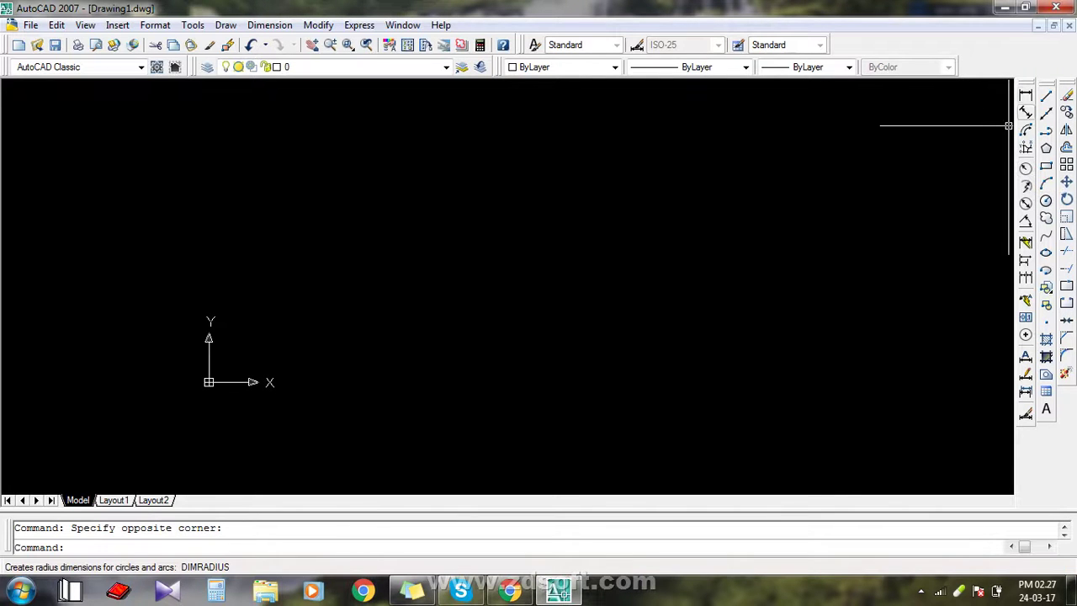
{"action": "right_click", "coordinate": [639, 45]}
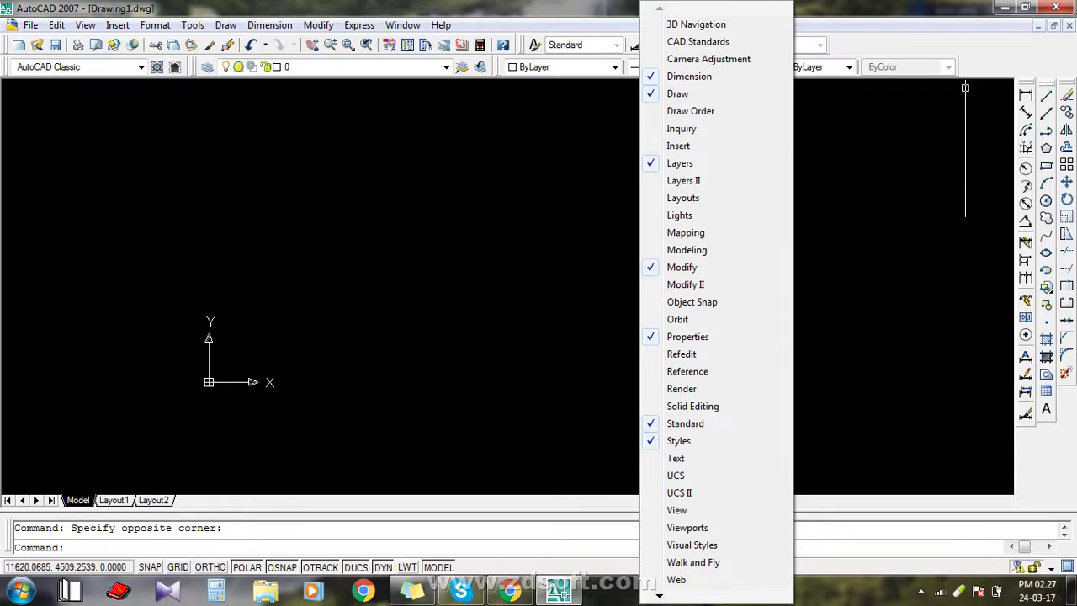
{"action": "right_click", "coordinate": [1026, 92]}
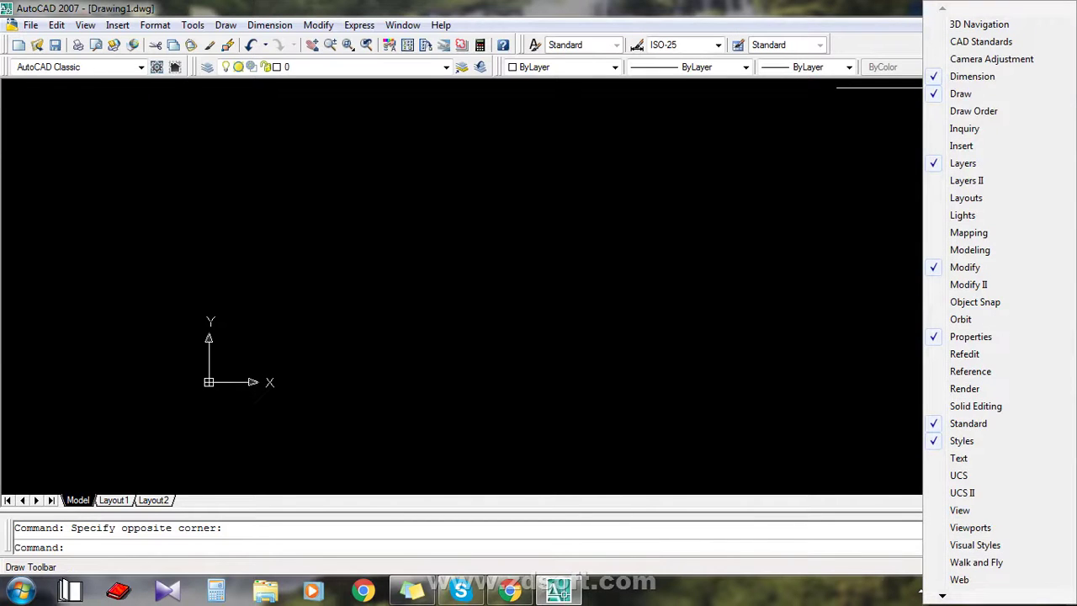
{"action": "right_click", "coordinate": [425, 44]}
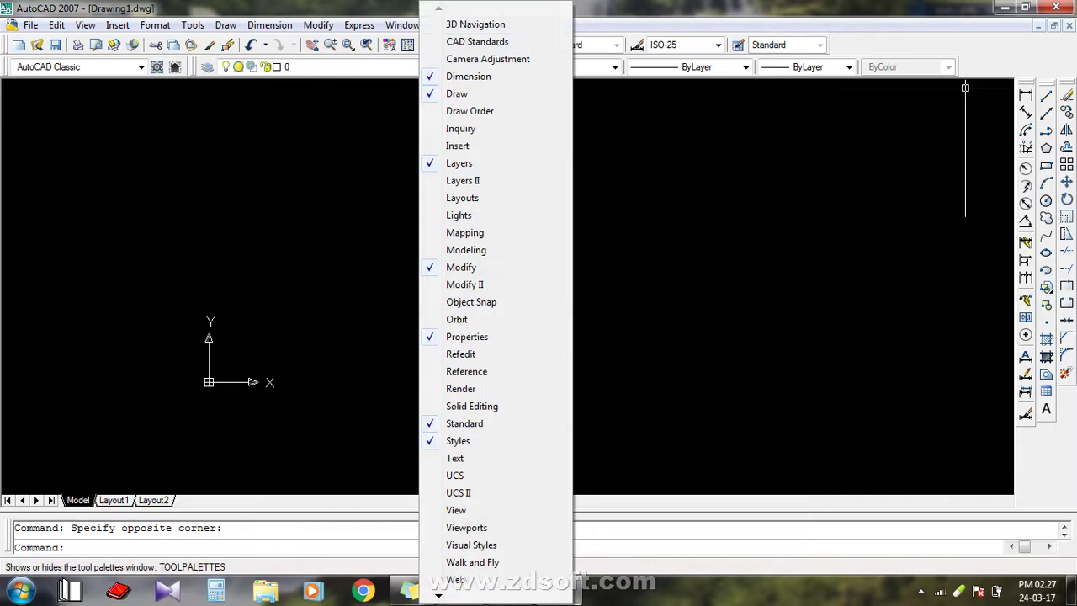
{"action": "right_click", "coordinate": [959, 55]}
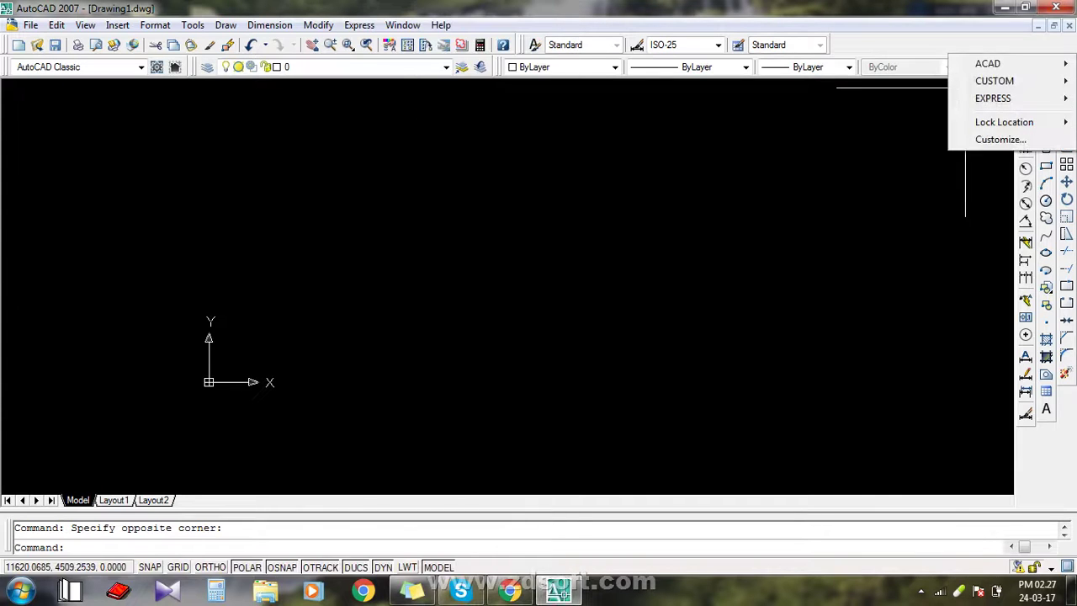
{"action": "left_click", "coordinate": [619, 181]}
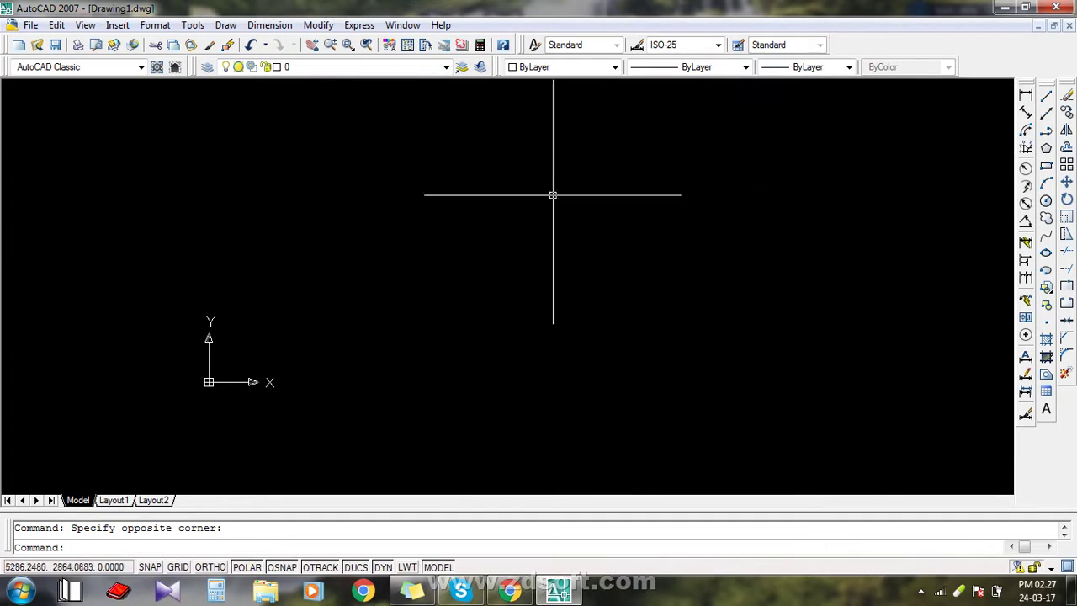
{"action": "right_click", "coordinate": [543, 210]}
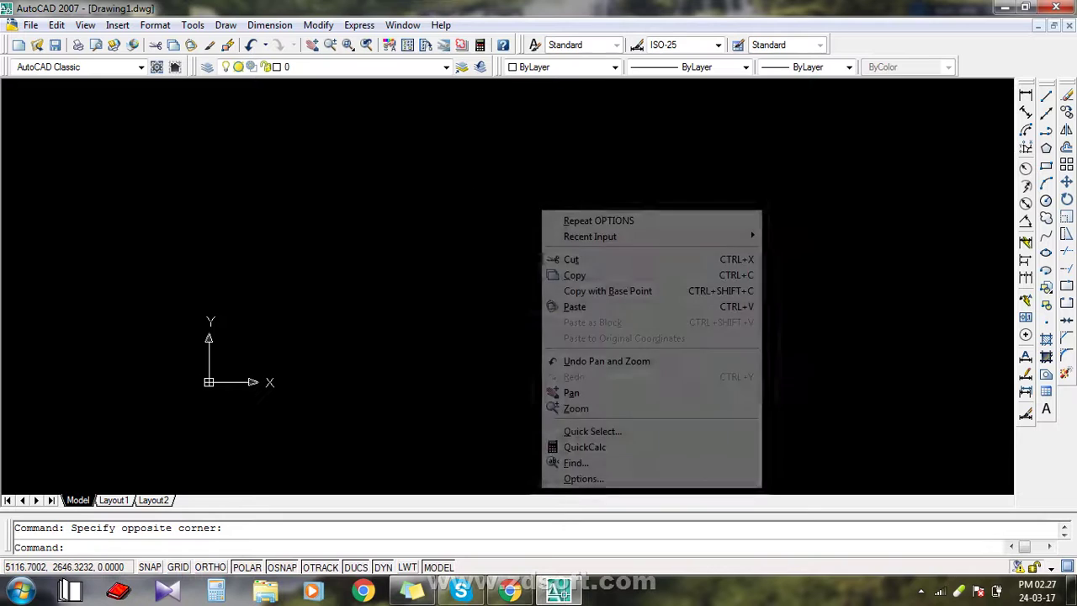
{"action": "left_click", "coordinate": [511, 223]}
{"action": "left_click", "coordinate": [673, 222]}
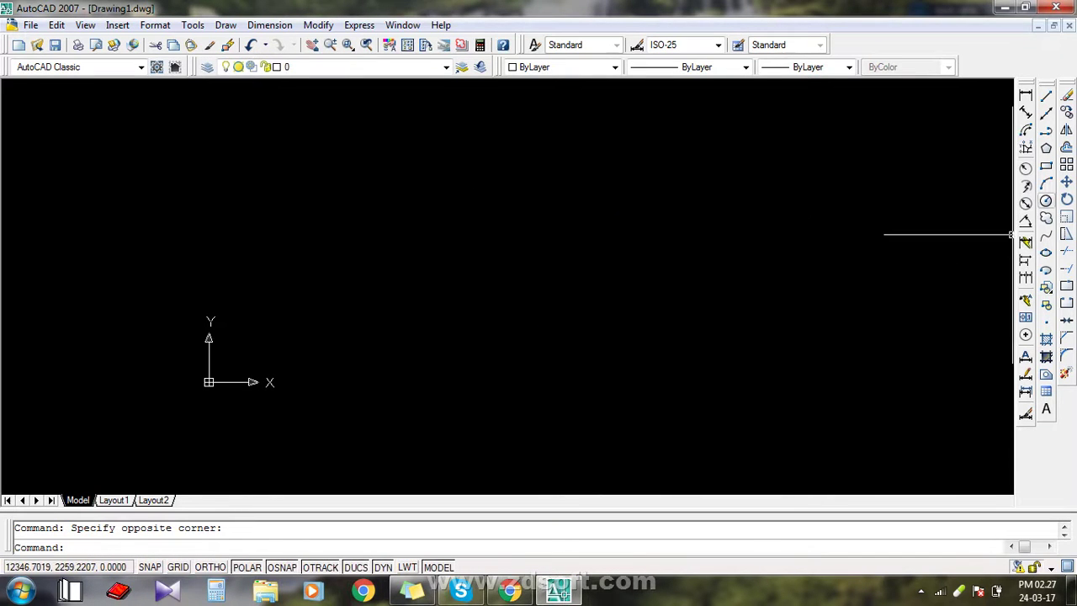
{"action": "left_click", "coordinate": [402, 24]}
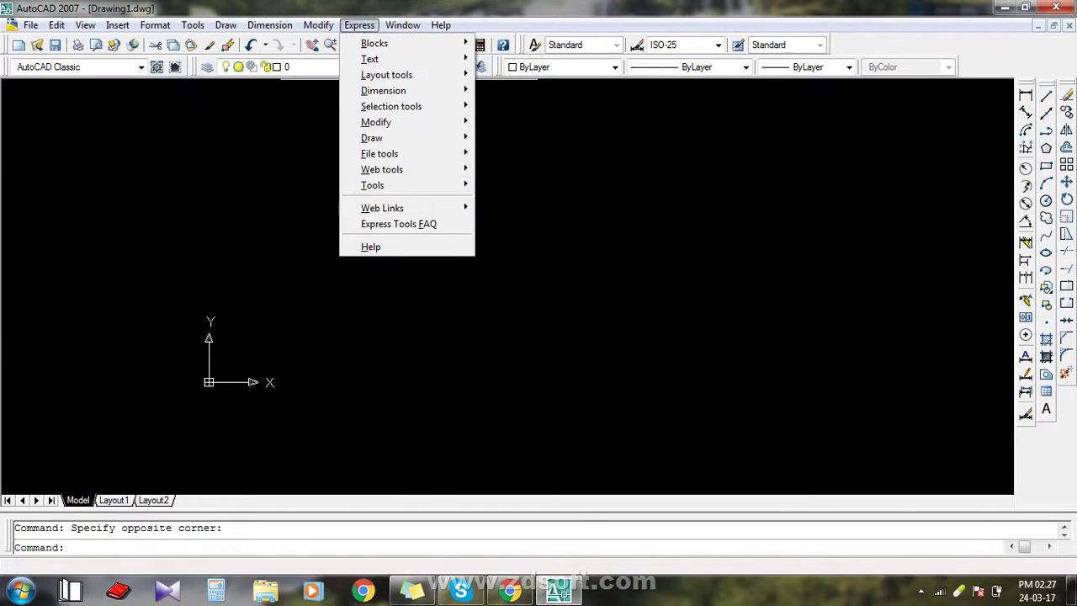
{"action": "left_click", "coordinate": [318, 24]}
{"action": "left_click", "coordinate": [359, 24]}
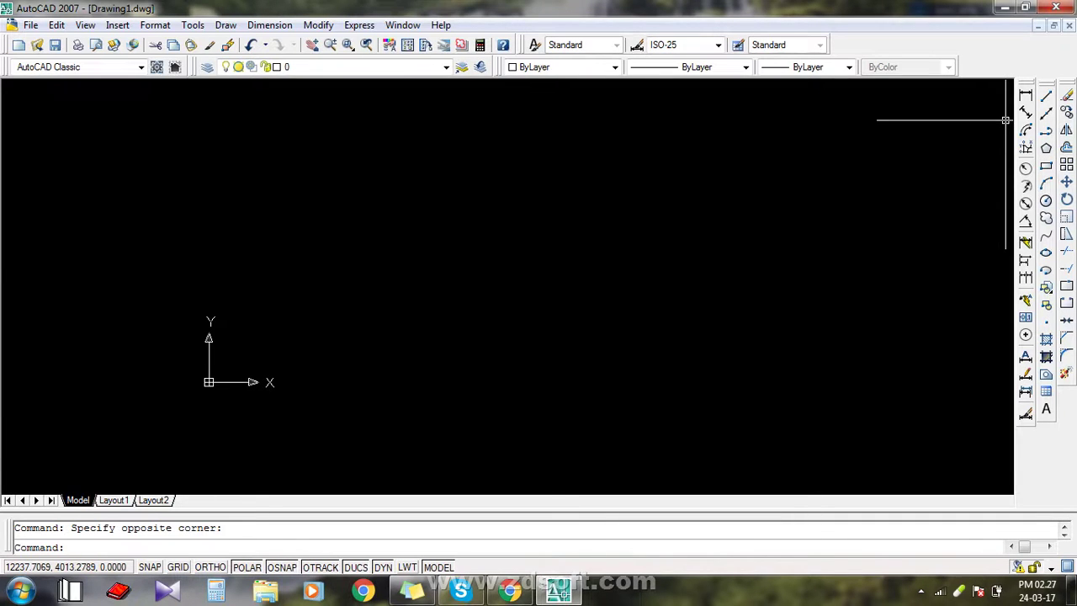
- Hide the Layers toolbar, and show then close the UCS II toolbar
{"action": "right_click", "coordinate": [1046, 166]}
{"action": "left_click", "coordinate": [1046, 162]}
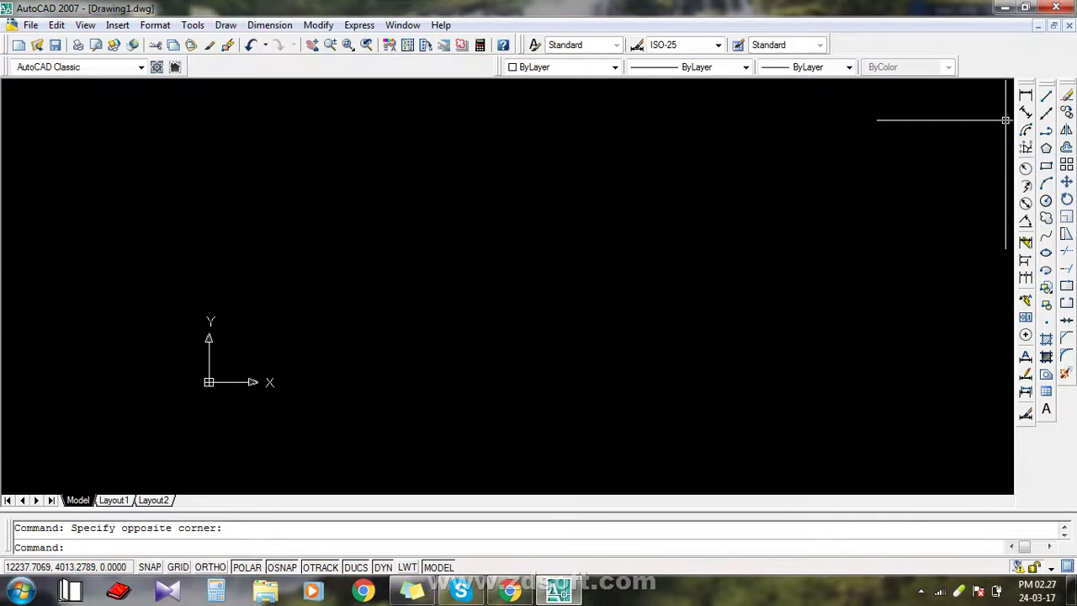
{"action": "right_click", "coordinate": [1025, 120]}
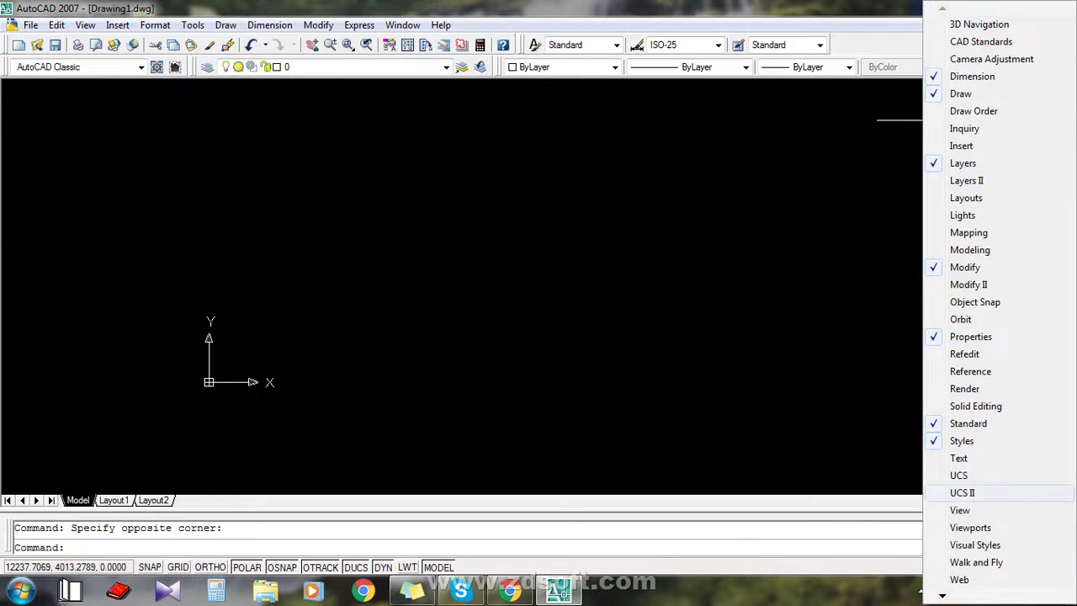
{"action": "left_click", "coordinate": [963, 492]}
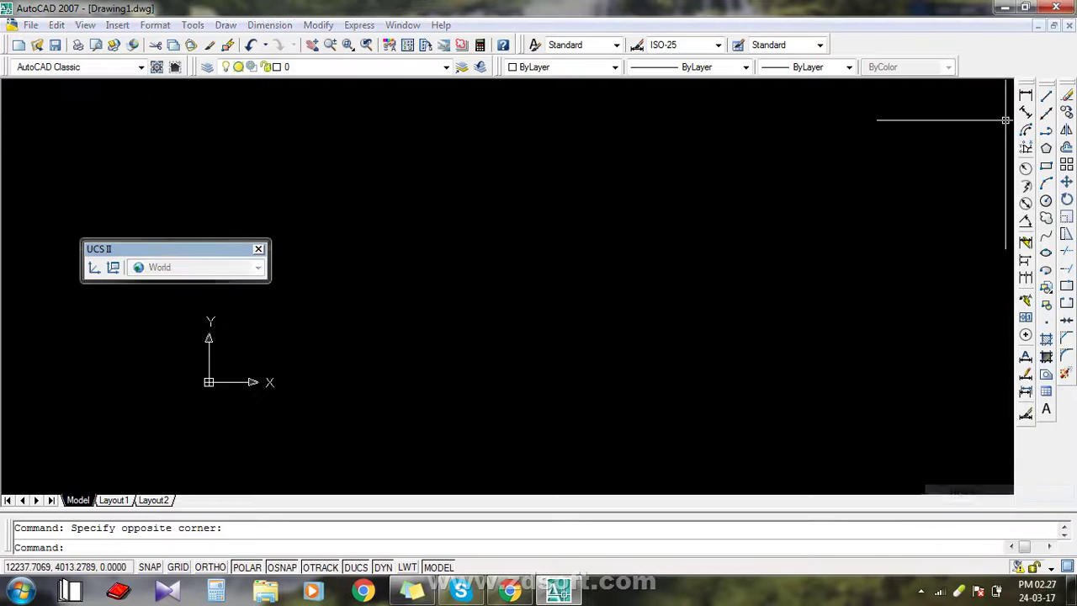
{"action": "left_click", "coordinate": [258, 249]}
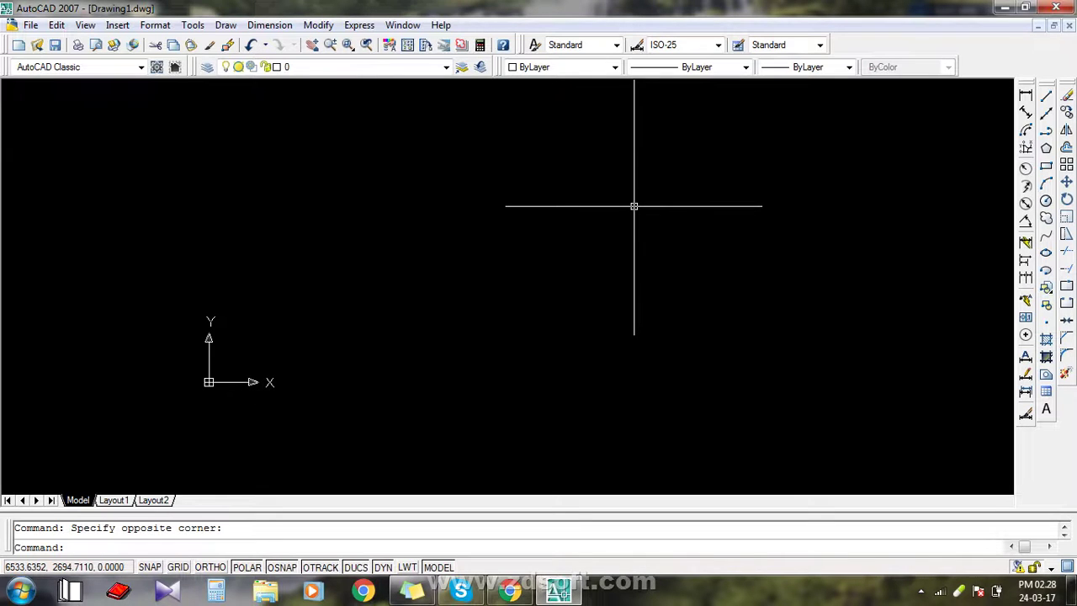
{"action": "right_click", "coordinate": [1027, 249]}
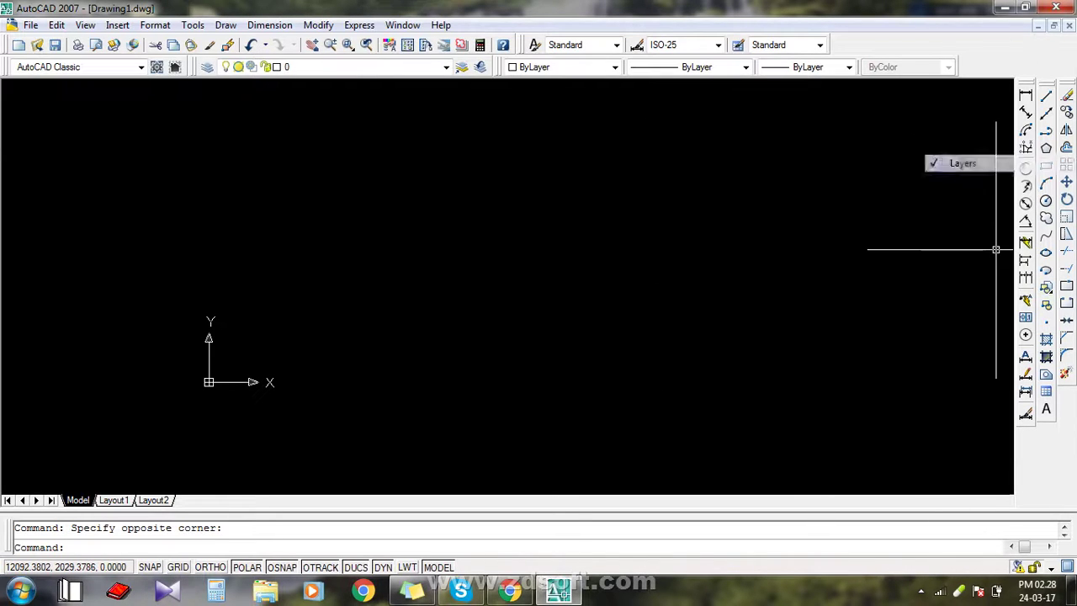
{"action": "left_click", "coordinate": [963, 163]}
{"action": "right_click", "coordinate": [1036, 179]}
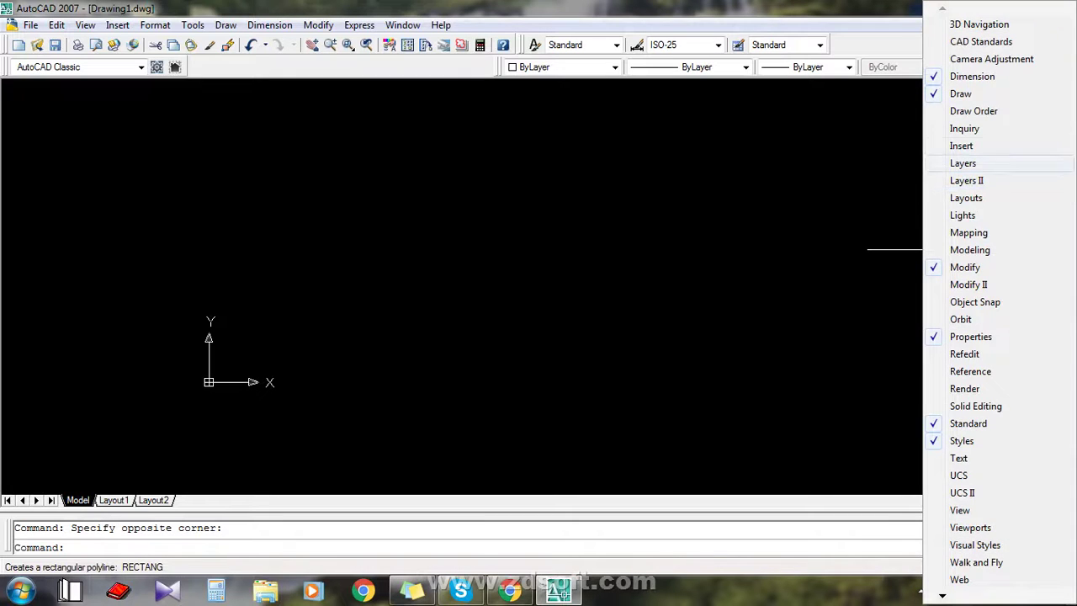
{"action": "left_click", "coordinate": [782, 141]}
{"action": "left_click", "coordinate": [1012, 98]}
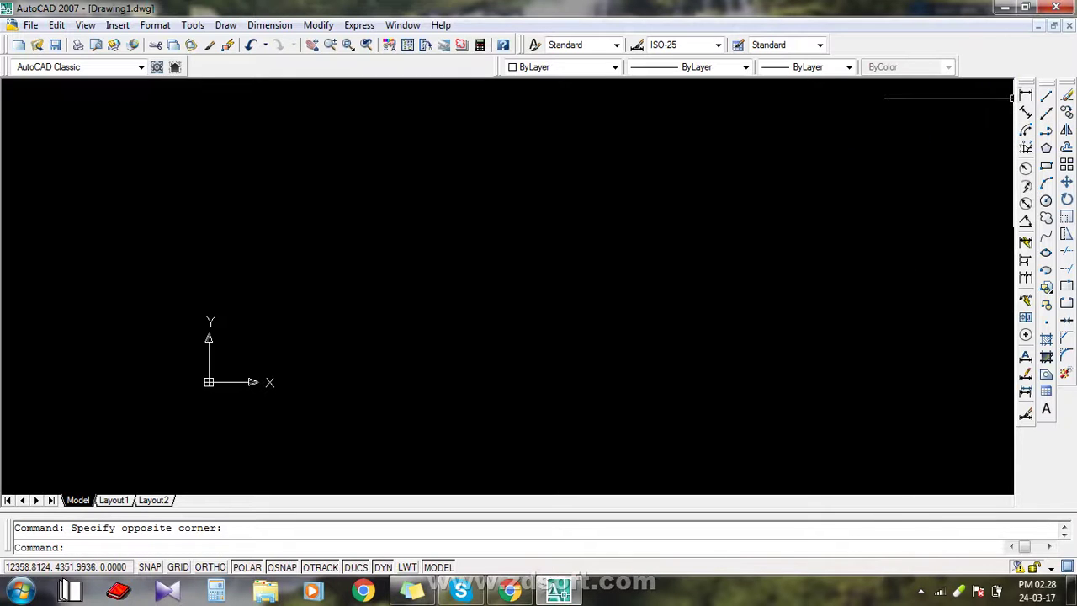
- Re-dock the Dimension toolbar beside Draw/Modify and move the Properties toolbar next to Workspaces
{"action": "left_click_drag", "start_coordinate": [1014, 98], "coordinate": [1010, 43]}
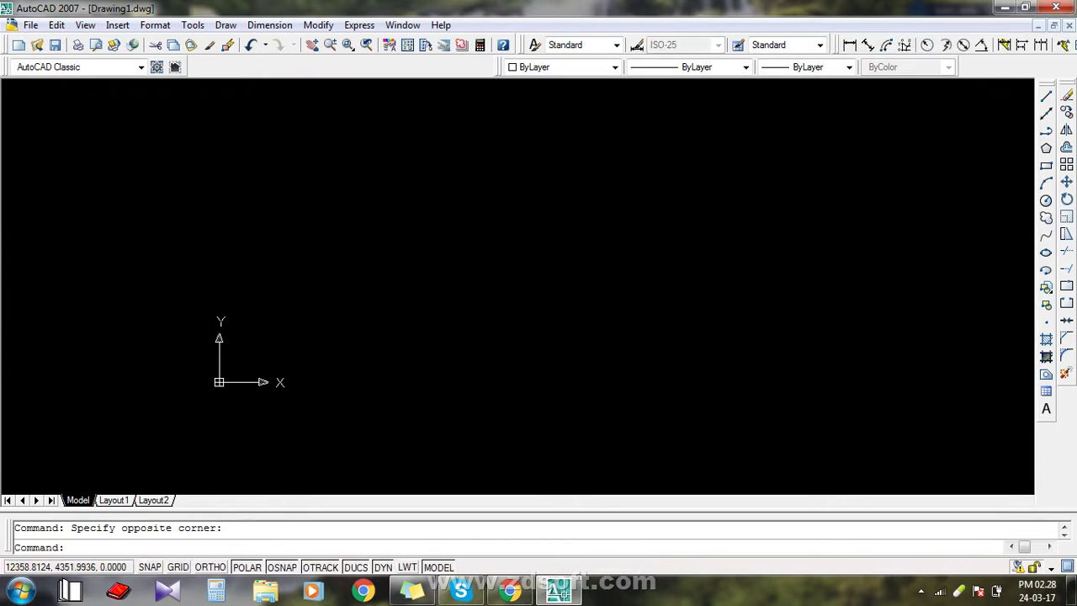
{"action": "mouse_move", "coordinate": [1045, 87]}
{"action": "left_mouse_down"}
{"action": "mouse_move", "coordinate": [917, 176]}
{"action": "mouse_move", "coordinate": [1026, 202]}
{"action": "left_mouse_up"}
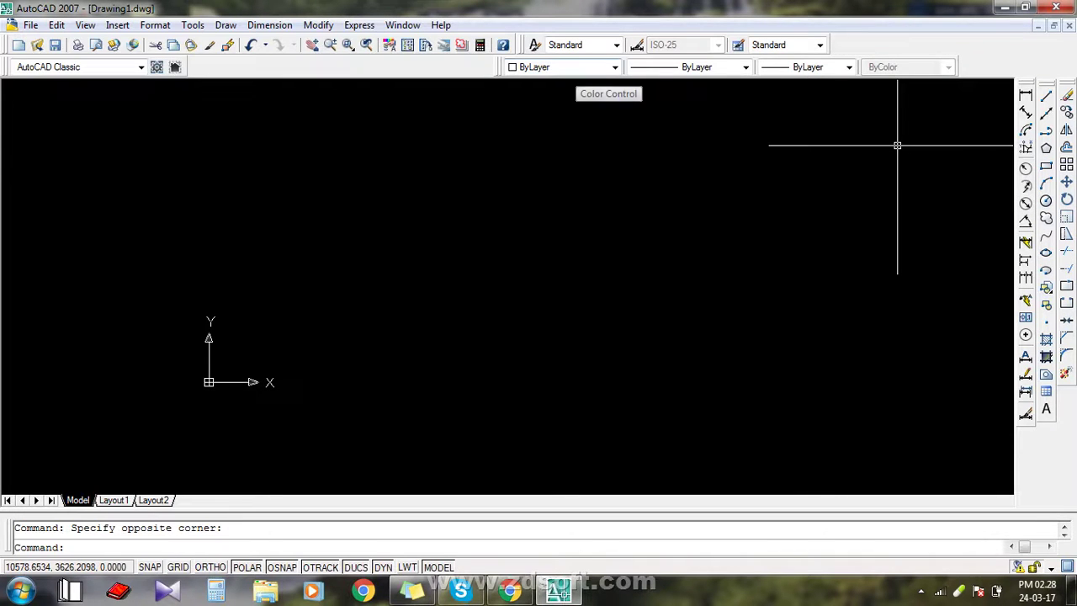
{"action": "left_click_drag", "start_coordinate": [505, 67], "coordinate": [244, 67]}
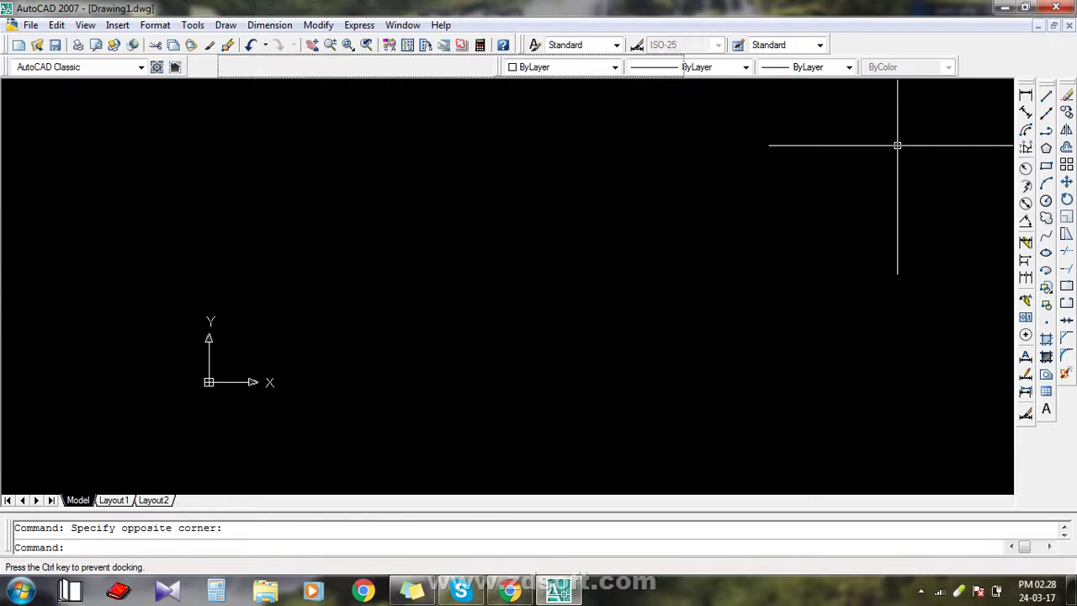
{"action": "mouse_move", "coordinate": [244, 66]}
{"action": "left_mouse_down"}
{"action": "mouse_move", "coordinate": [505, 66]}
{"action": "mouse_move", "coordinate": [210, 66]}
{"action": "left_mouse_up"}
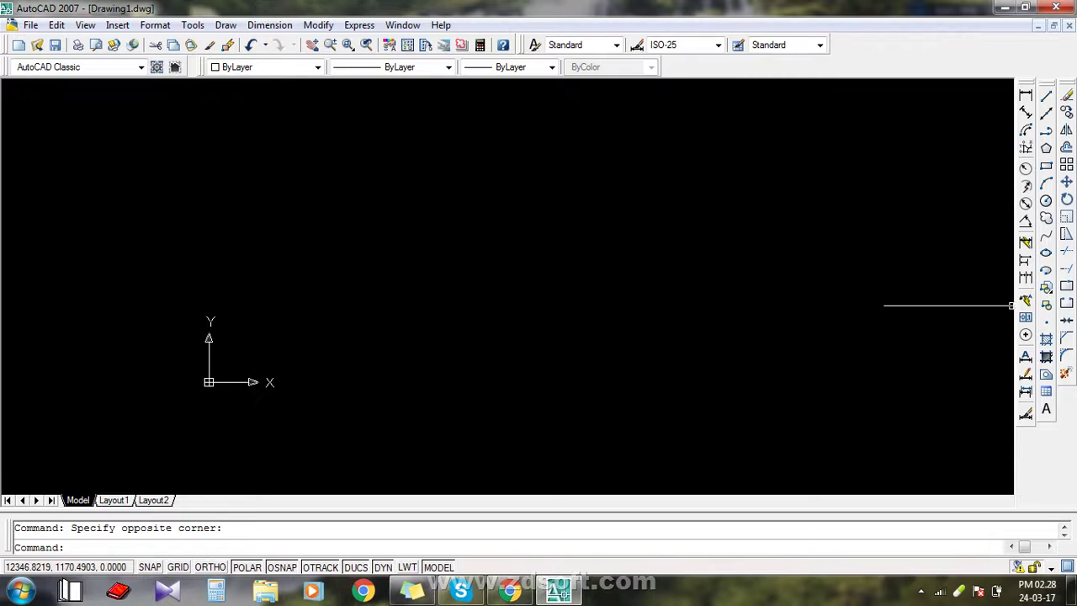
- Close the floating Layouts toolbar and pan around the empty drawing view
{"action": "double_click", "coordinate": [1014, 197]}
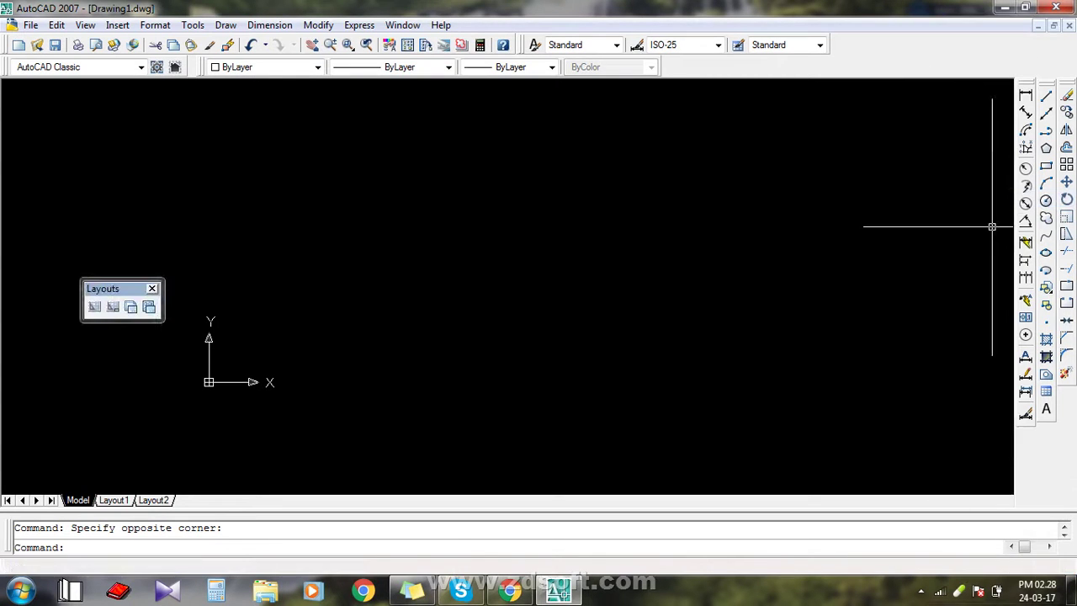
{"action": "left_click", "coordinate": [152, 289]}
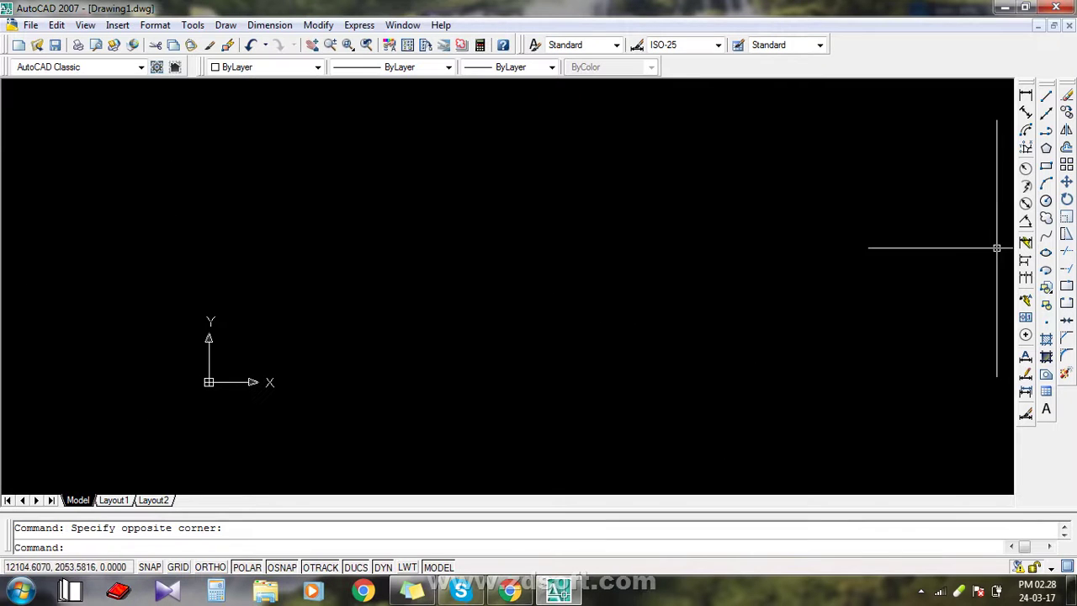
{"action": "middle_click_drag", "start_coordinate": [390, 264], "coordinate": [449, 274]}
{"action": "middle_click_drag", "start_coordinate": [378, 310], "coordinate": [311, 340]}
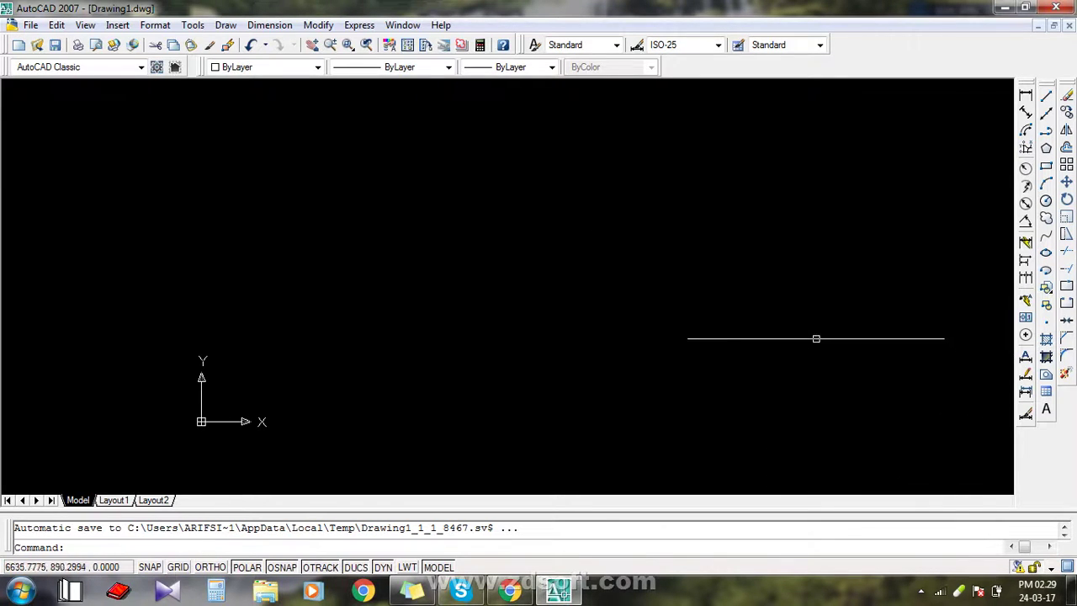
{"action": "middle_click_drag", "start_coordinate": [817, 339], "coordinate": [716, 321]}
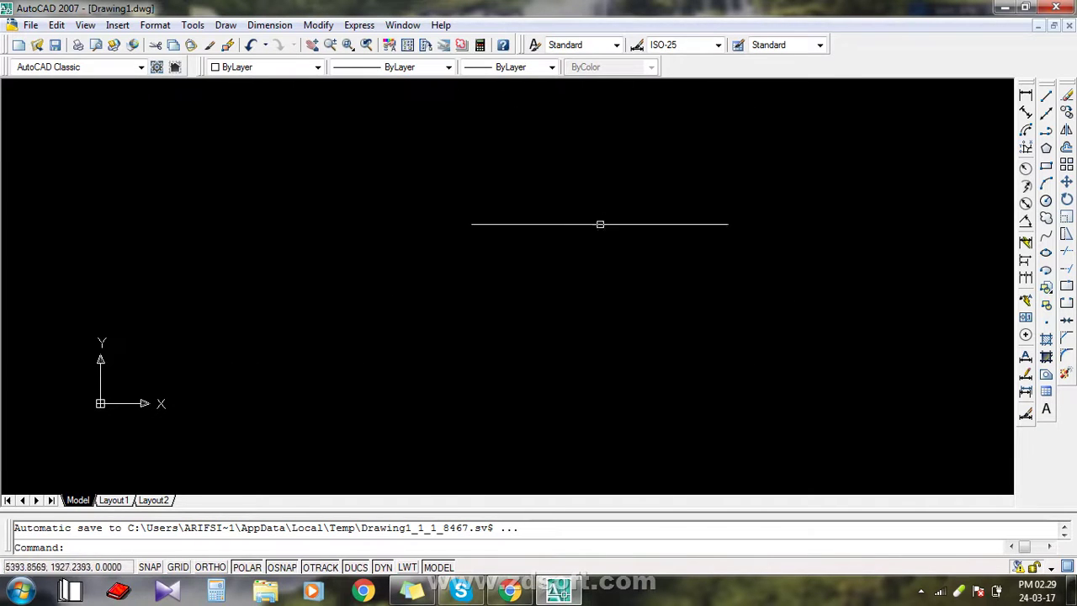
{"action": "middle_click_drag", "start_coordinate": [531, 260], "coordinate": [524, 262]}
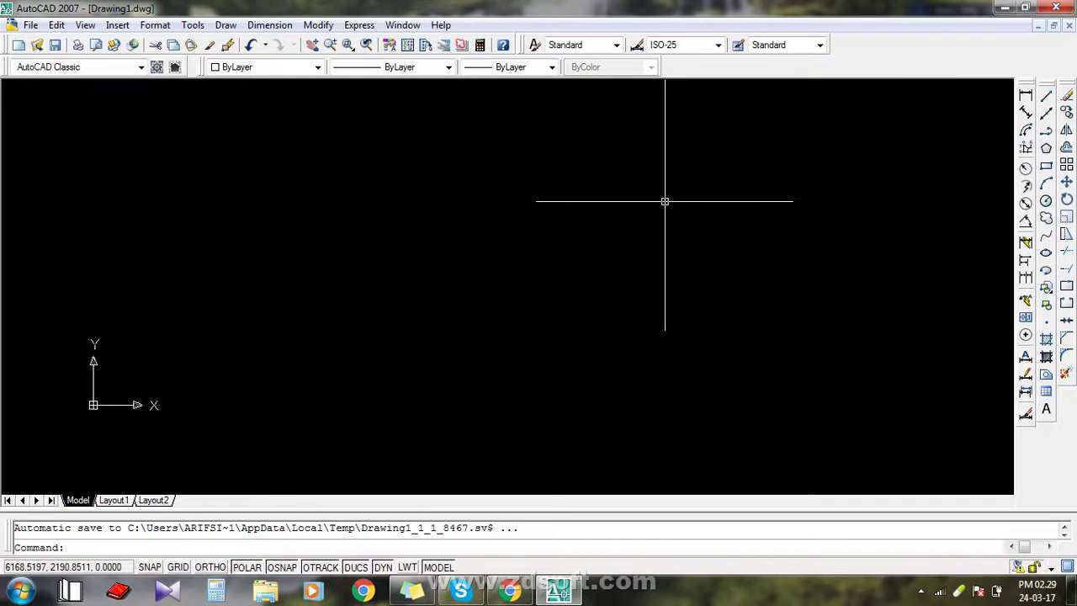
{"action": "type", "text": "op"}
{"action": "key", "text": "Return"}
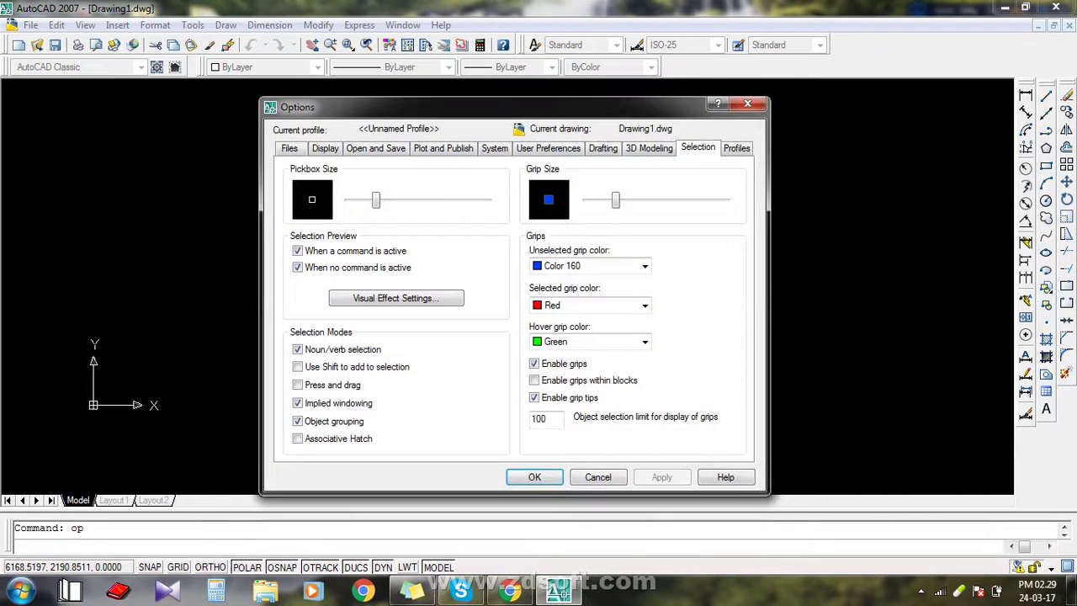
{"action": "key", "text": "ctrl+Tab"}
{"action": "key", "text": "ctrl+shift+Tab"}
{"action": "left_click_drag", "start_coordinate": [353, 107], "coordinate": [419, 132]}
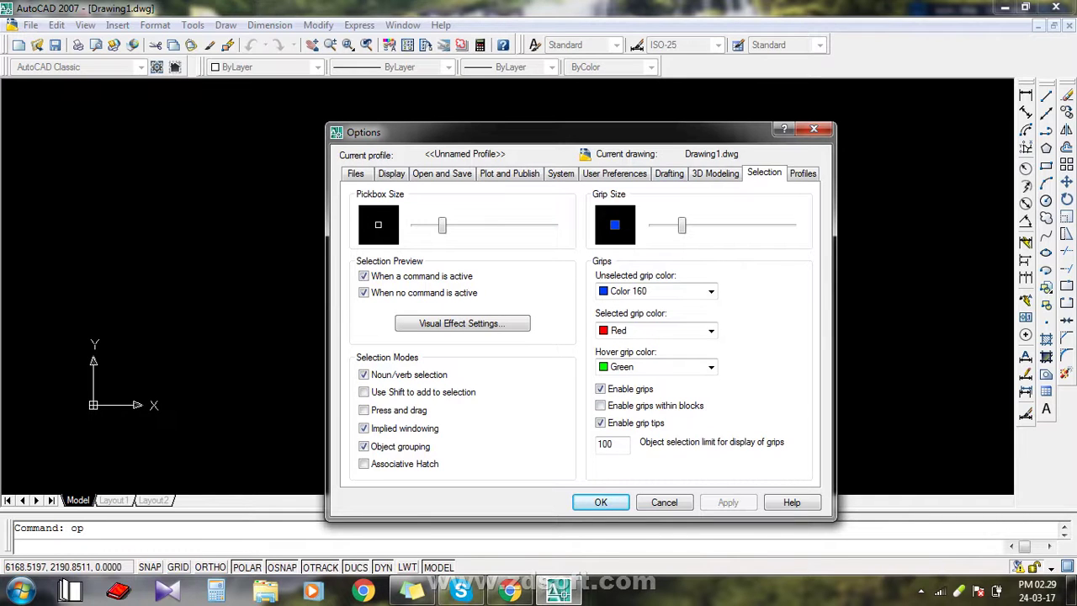
{"action": "key", "text": "ctrl+shift+Tab"}
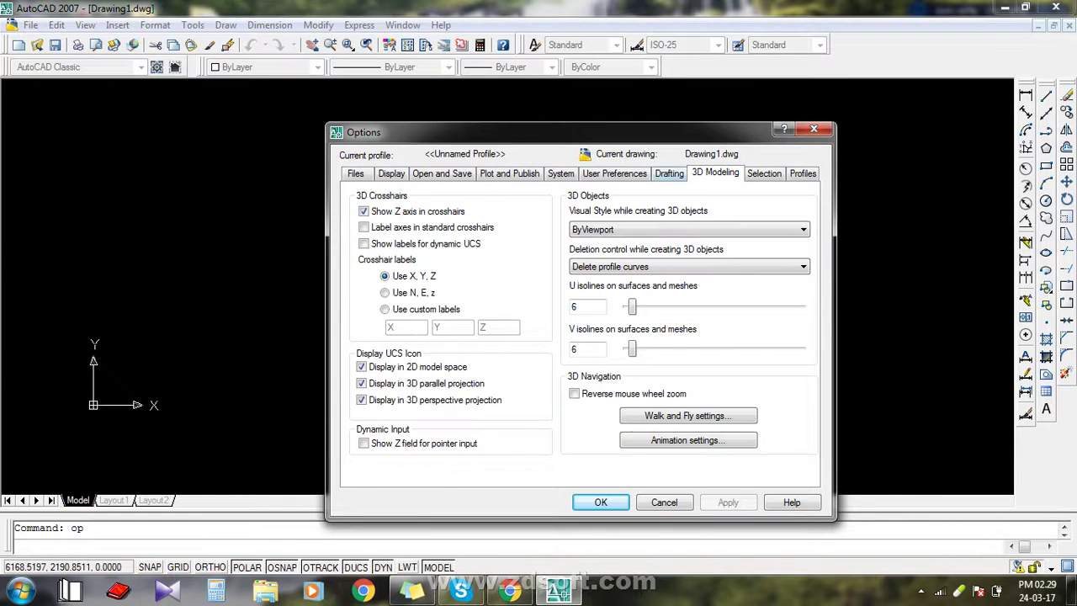
{"action": "left_click_drag", "start_coordinate": [463, 132], "coordinate": [452, 123]}
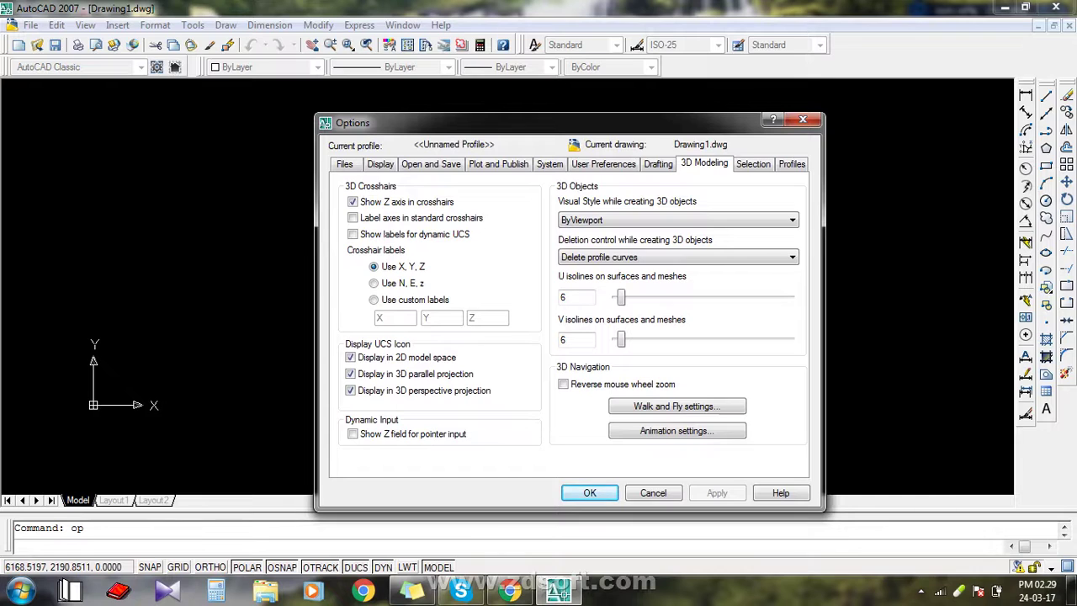
{"action": "key", "text": "ctrl+shift+Tab"}
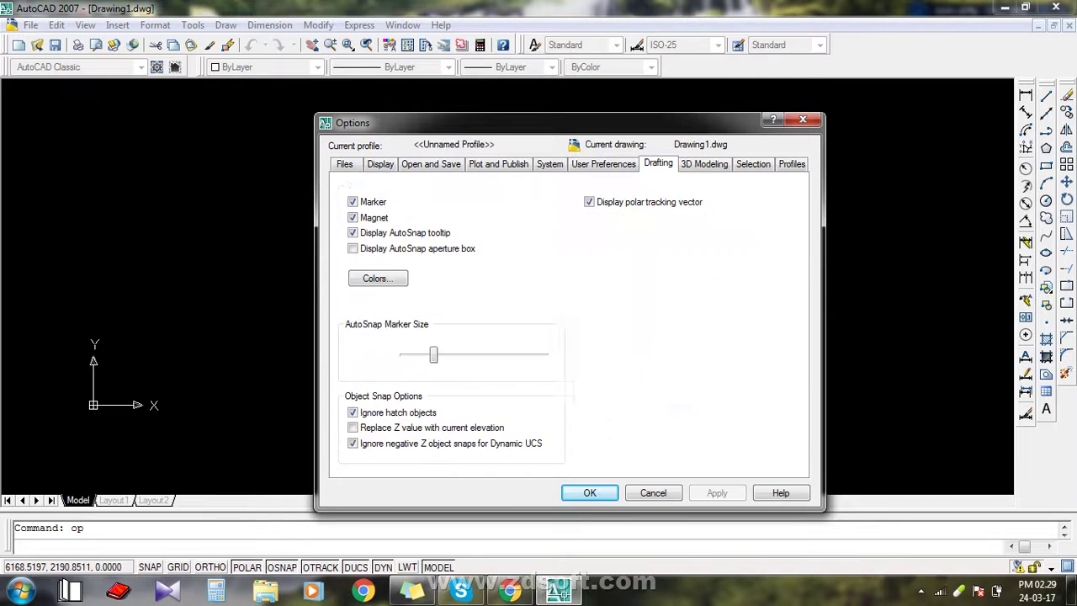
{"action": "key", "text": "ctrl+shift+Tab"}
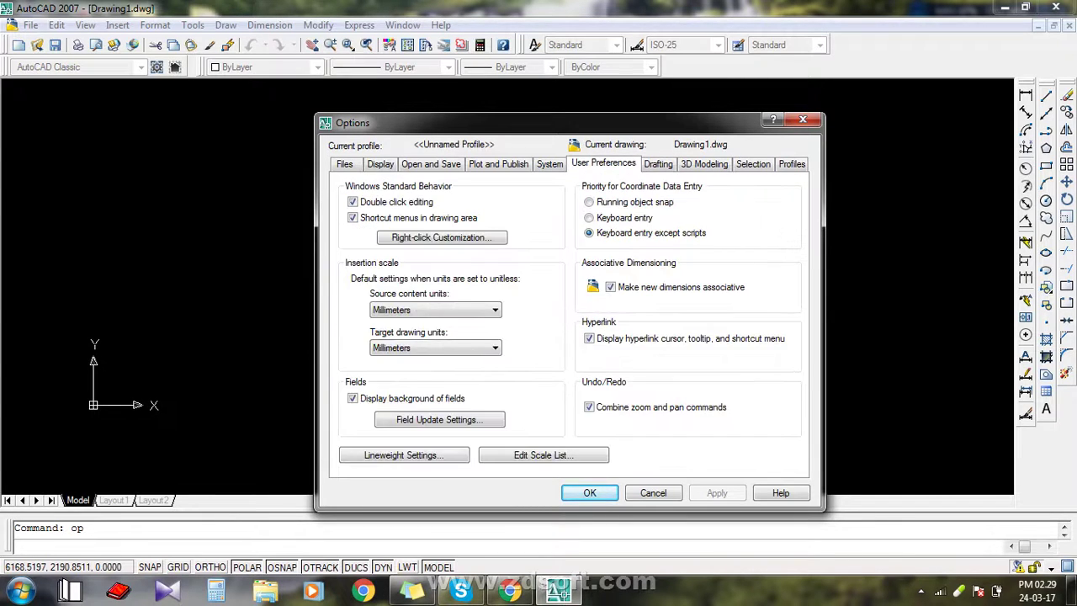
{"action": "key", "text": "ctrl+shift+Tab"}
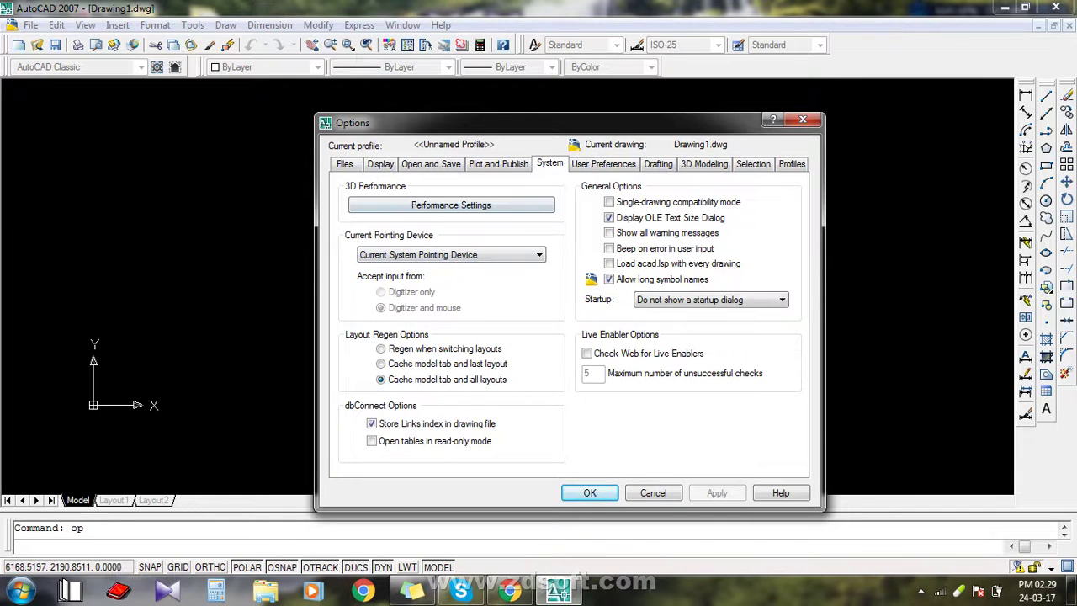
{"action": "key", "text": "ctrl+shift+Tab"}
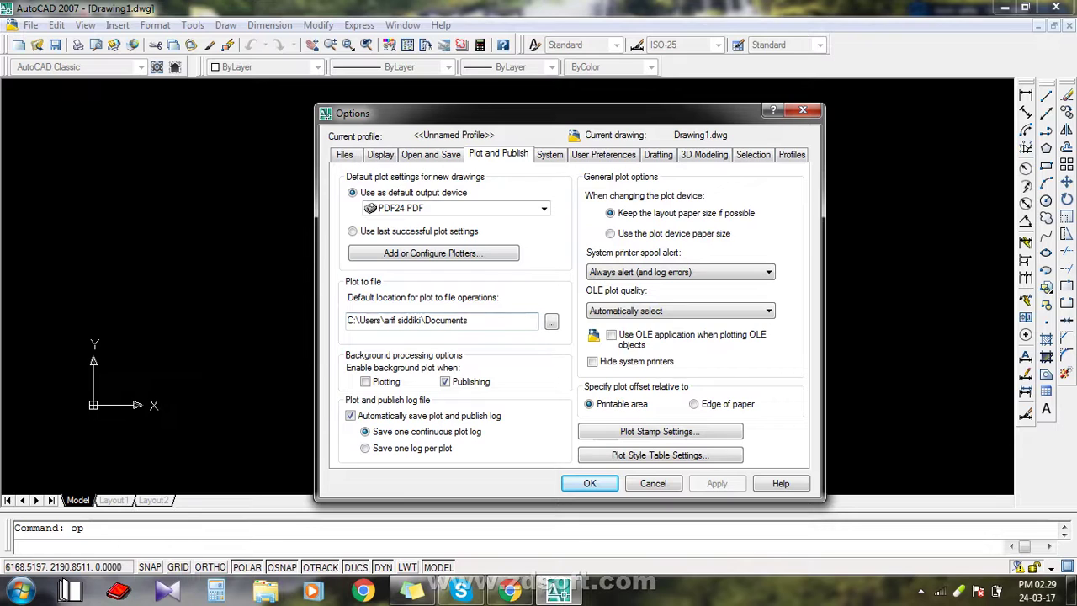
{"action": "key", "text": "ctrl+shift+Tab"}
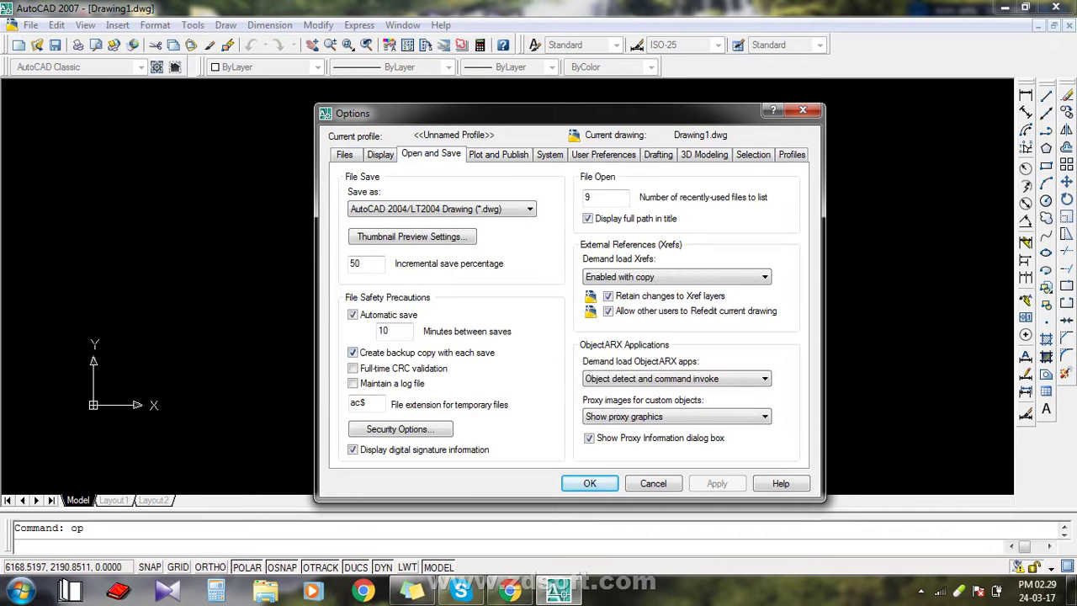
{"action": "key", "text": "ctrl+shift+Tab"}
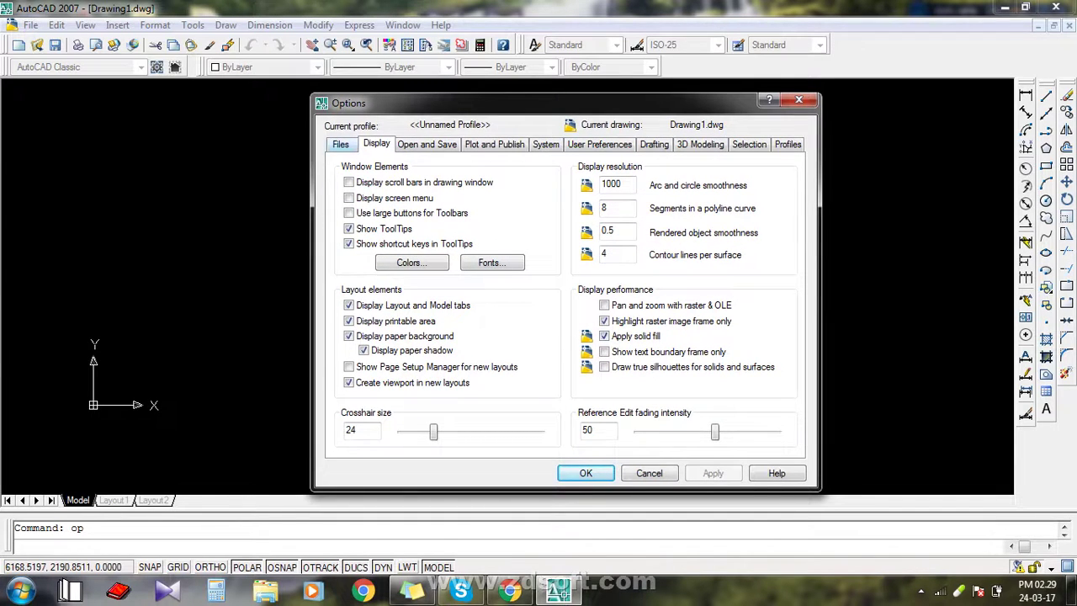
{"action": "key", "text": "ctrl+shift+Tab"}
{"action": "key", "text": "Escape"}
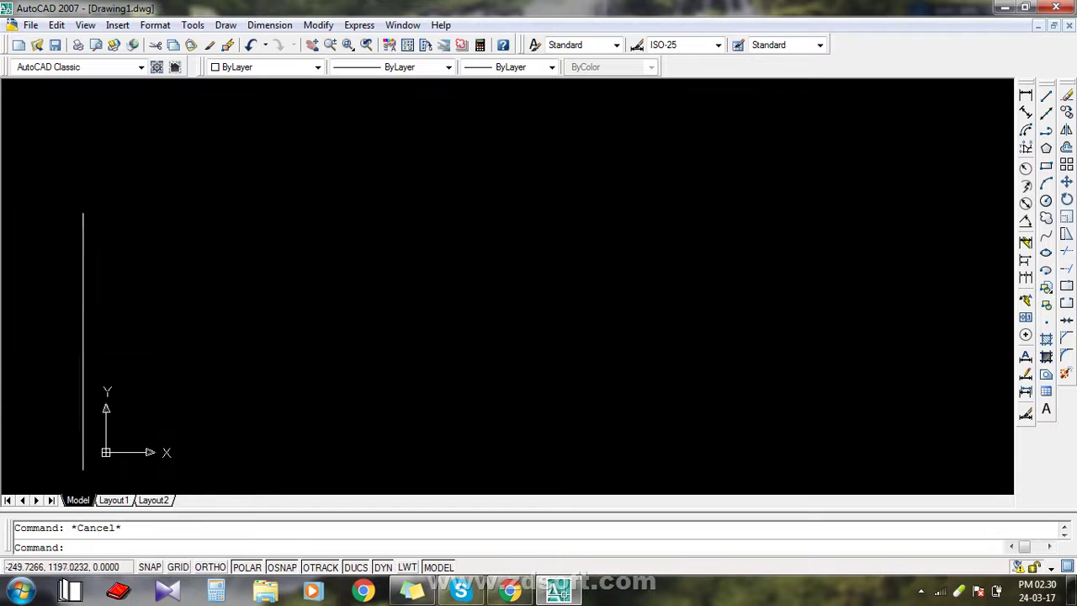
- In Format > Units, keep Decimal length at 0.00 precision with Millimeters insertion scale
{"action": "middle_click_drag", "start_coordinate": [101, 353], "coordinate": [38, 358]}
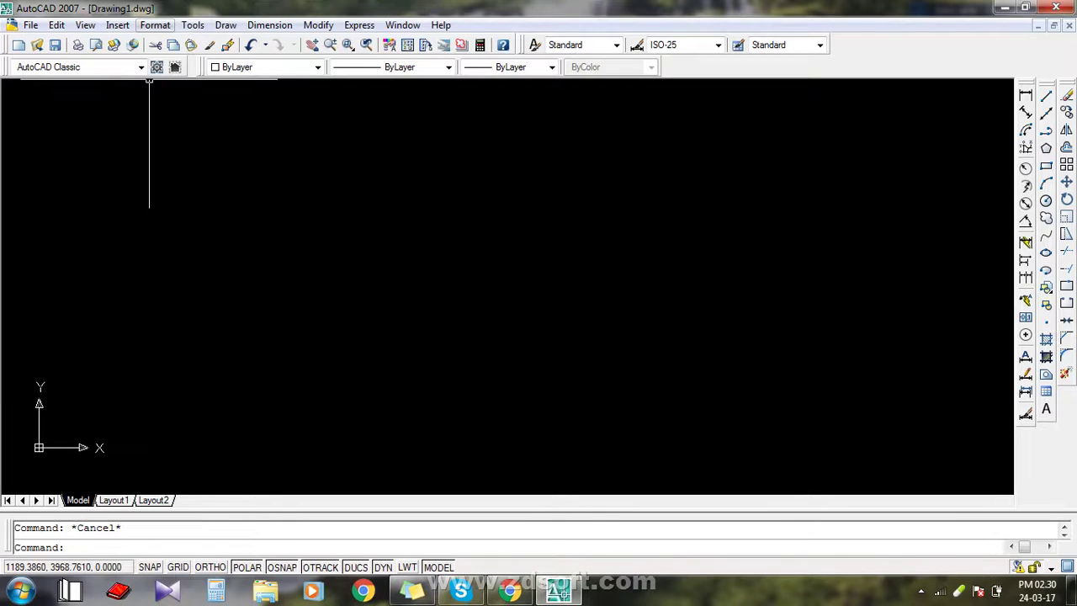
{"action": "left_click", "coordinate": [155, 24]}
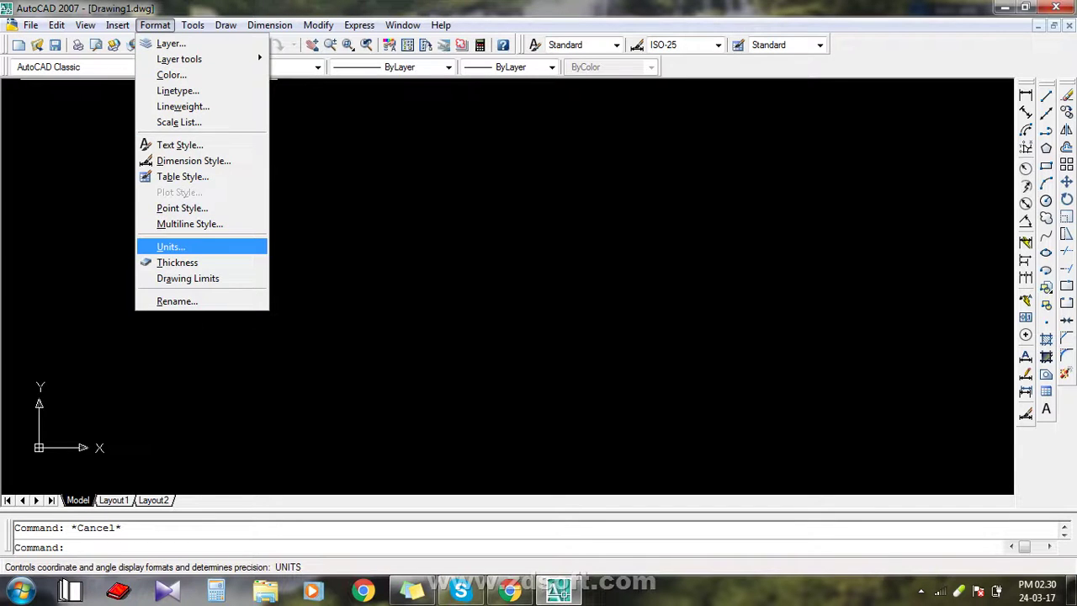
{"action": "left_click", "coordinate": [170, 247]}
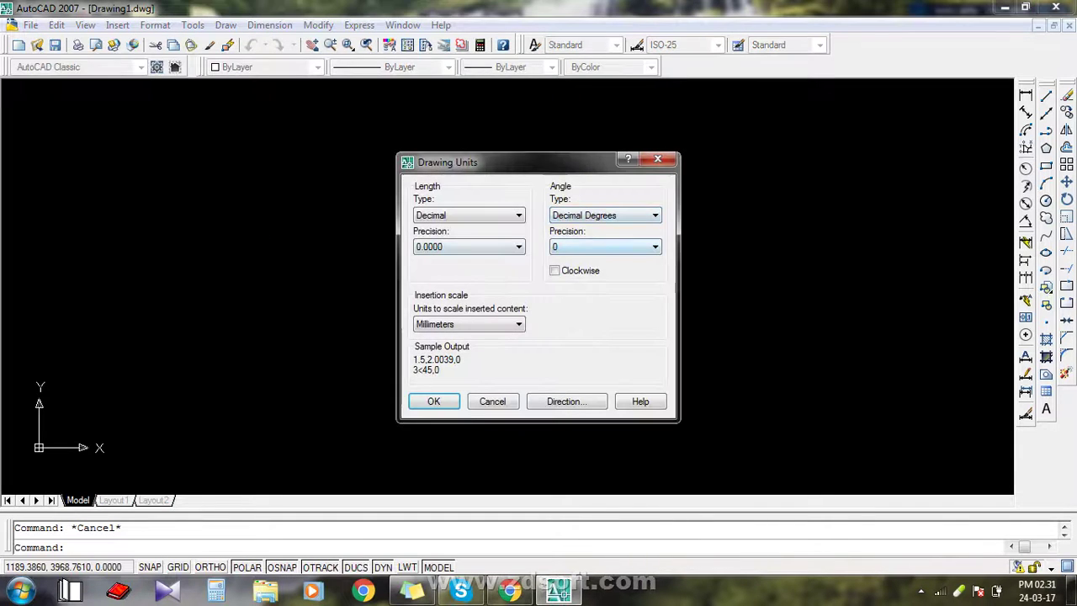
{"action": "left_click", "coordinate": [519, 215]}
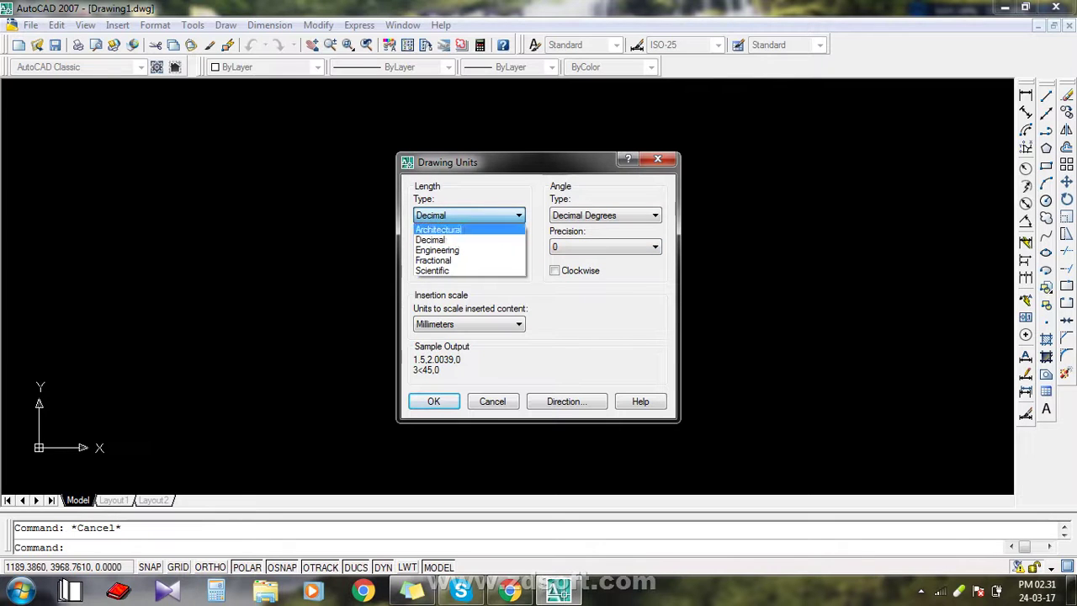
{"action": "left_click", "coordinate": [519, 215]}
{"action": "left_click", "coordinate": [519, 216]}
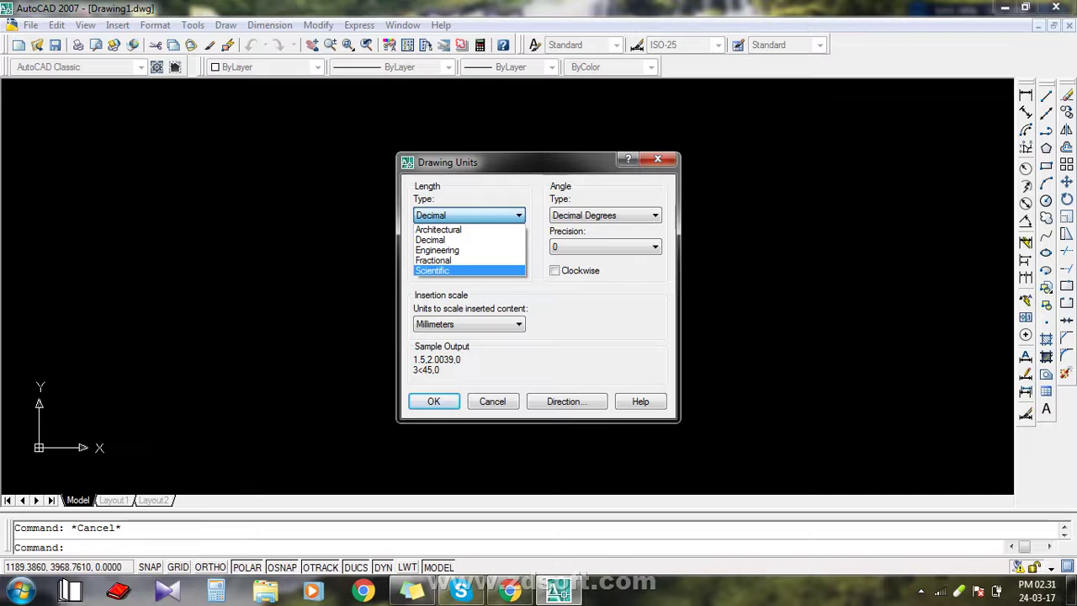
{"action": "left_click", "coordinate": [430, 240]}
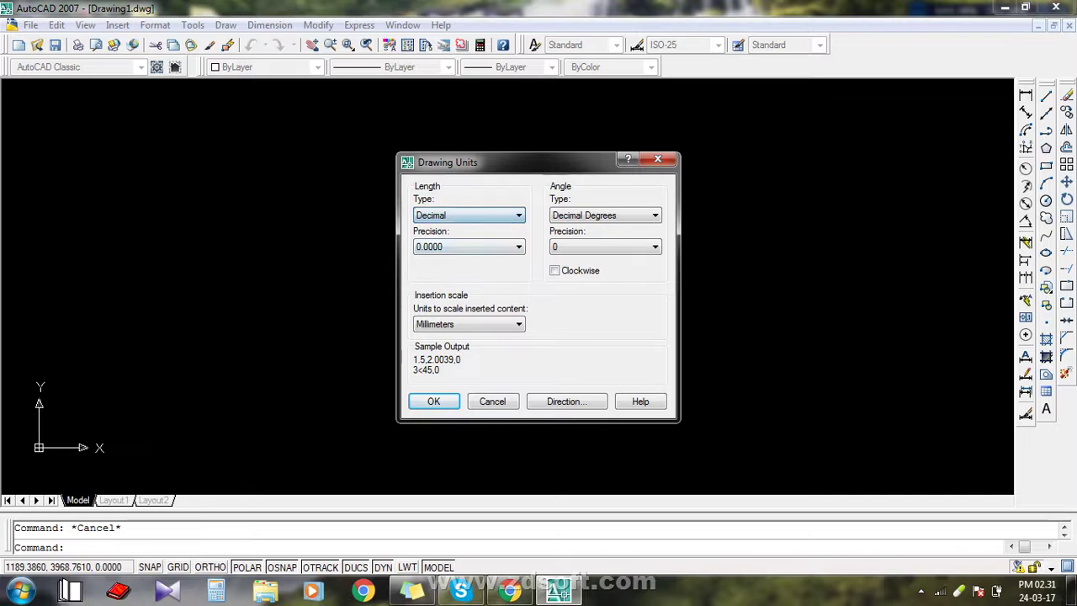
{"action": "left_click", "coordinate": [519, 247]}
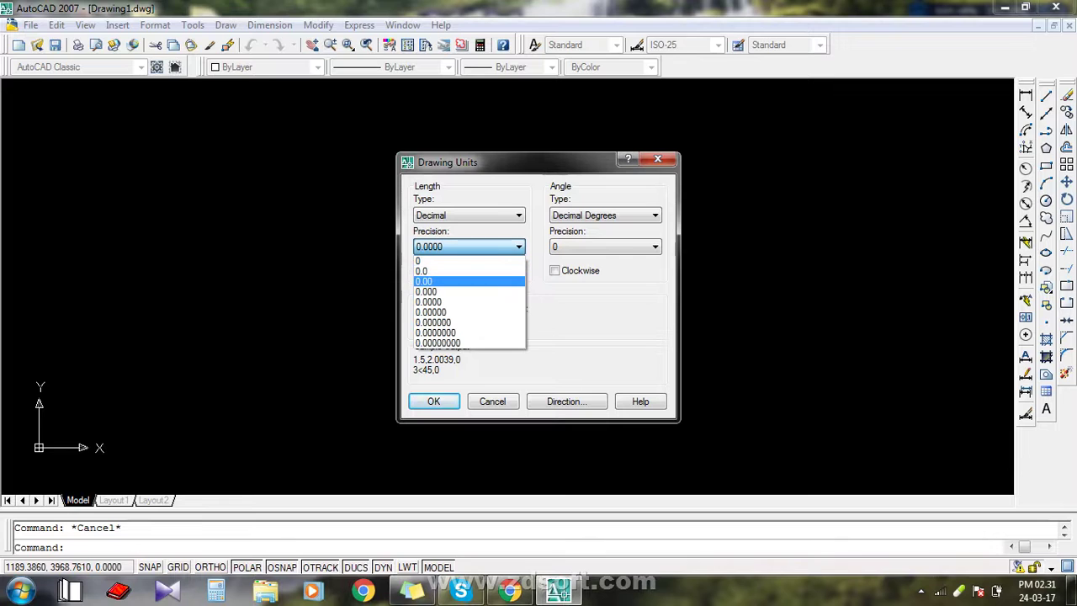
{"action": "key", "text": "Return"}
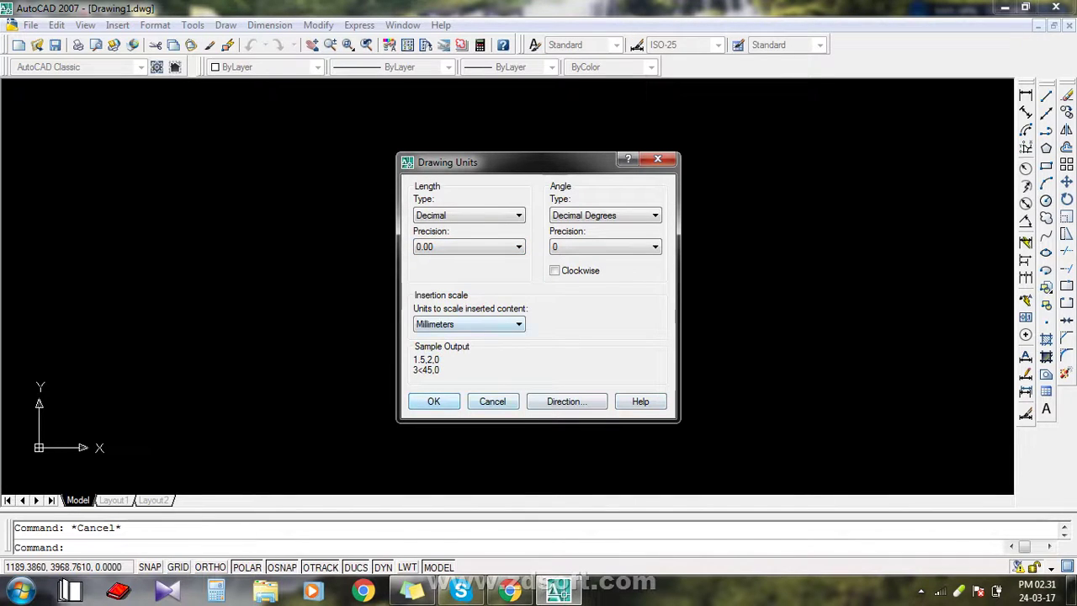
{"action": "left_click", "coordinate": [468, 324]}
{"action": "left_click", "coordinate": [434, 379]}
{"action": "left_click", "coordinate": [446, 401]}
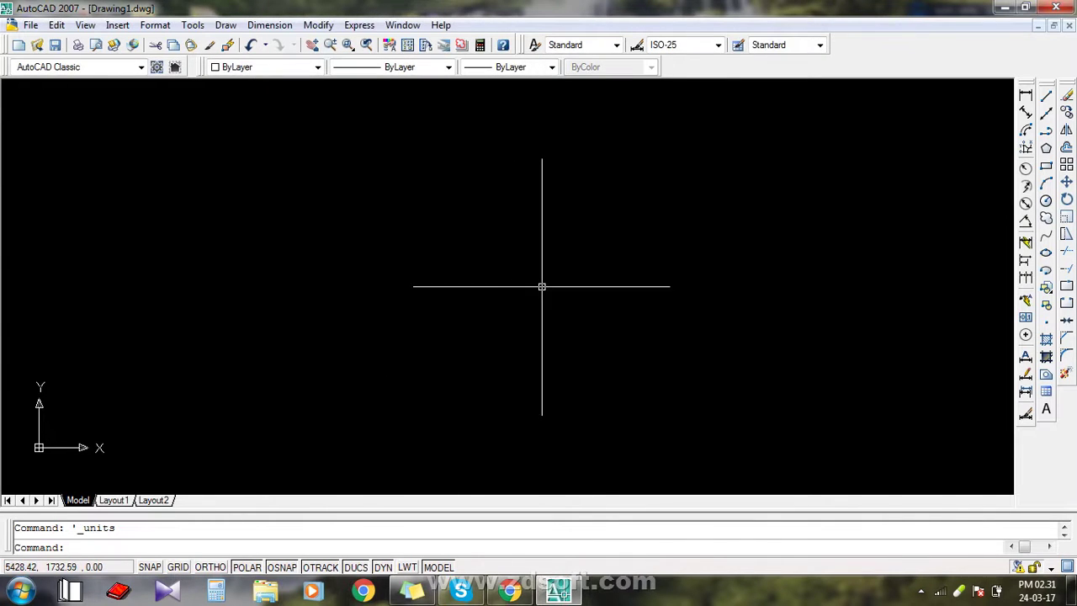
- Open the Dimension Style Manager with the D command, then close it twice
{"action": "type", "text": "d"}
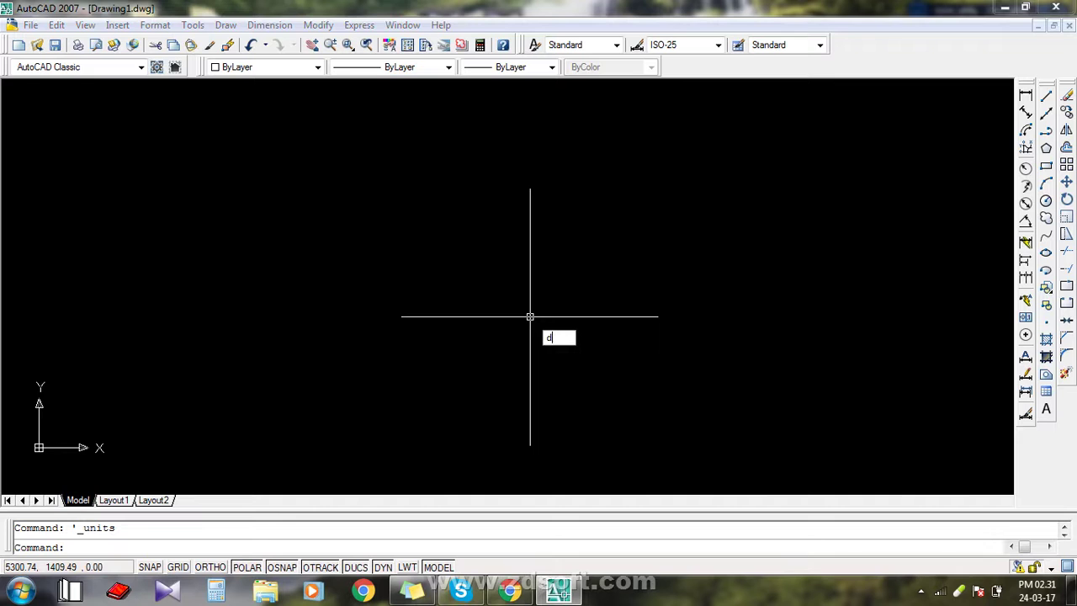
{"action": "key", "text": "Escape"}
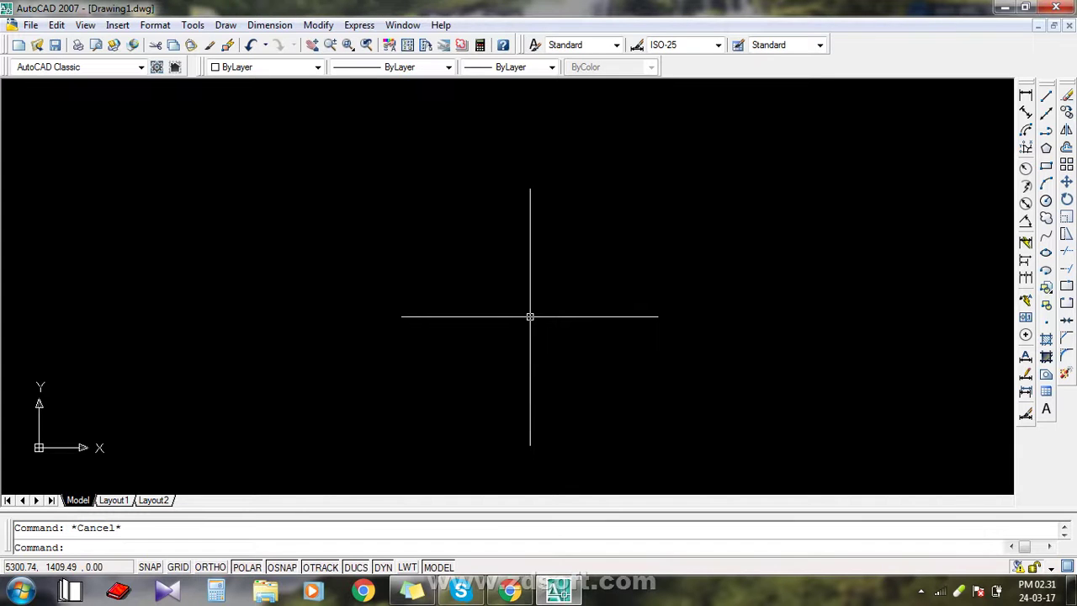
{"action": "type", "text": "d"}
{"action": "key", "text": "Return"}
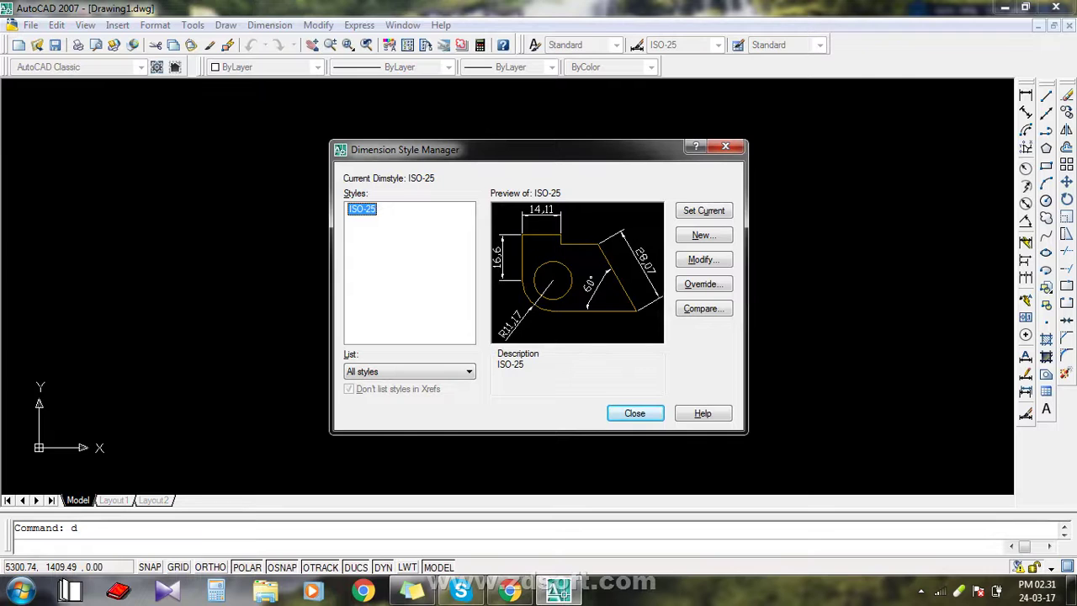
{"action": "left_click", "coordinate": [725, 147]}
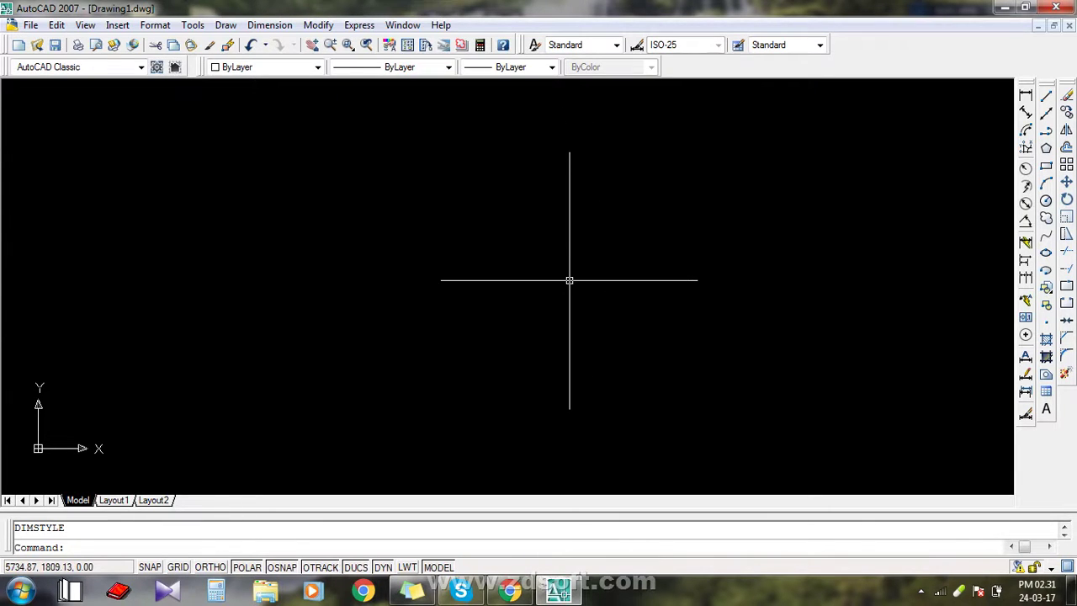
{"action": "key", "text": "Return"}
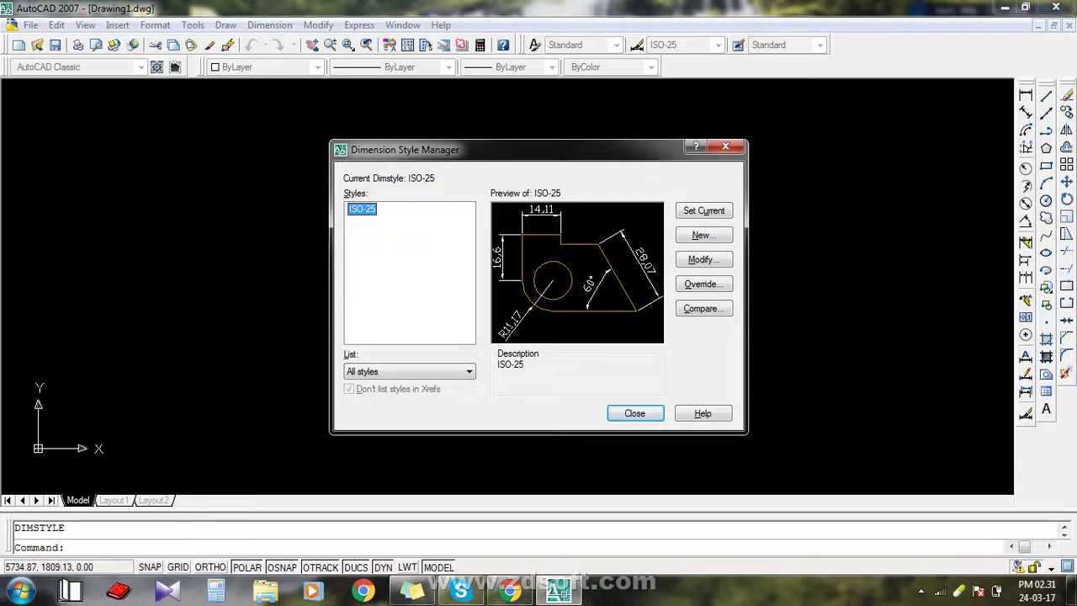
{"action": "key", "text": "Escape"}
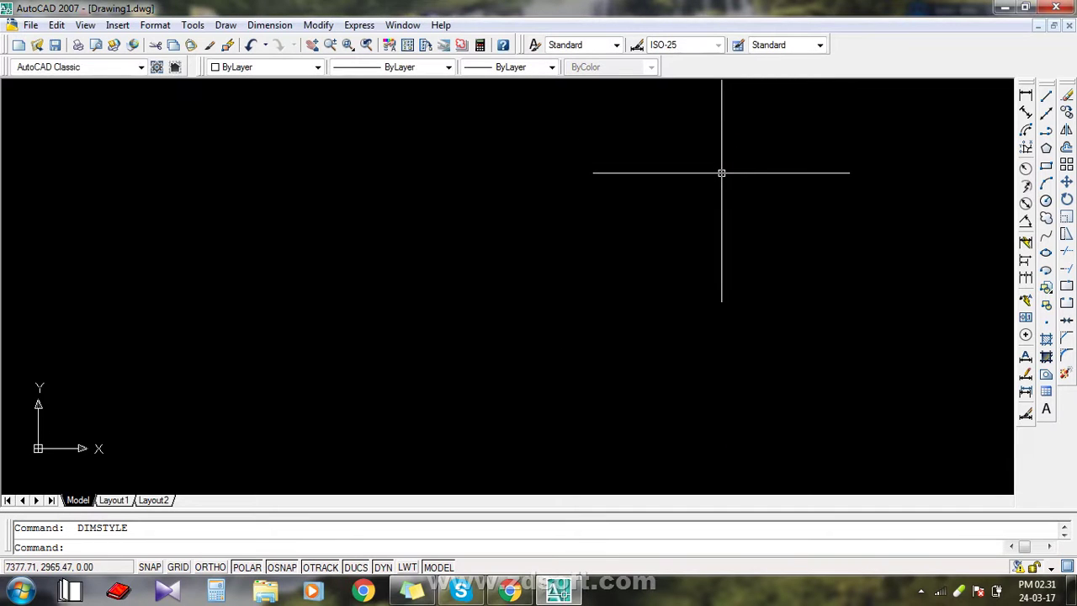
- Reopen and close the style manager, then run D again to show the ISO-25 style
{"action": "key", "text": "Return"}
{"action": "key", "text": "Escape"}
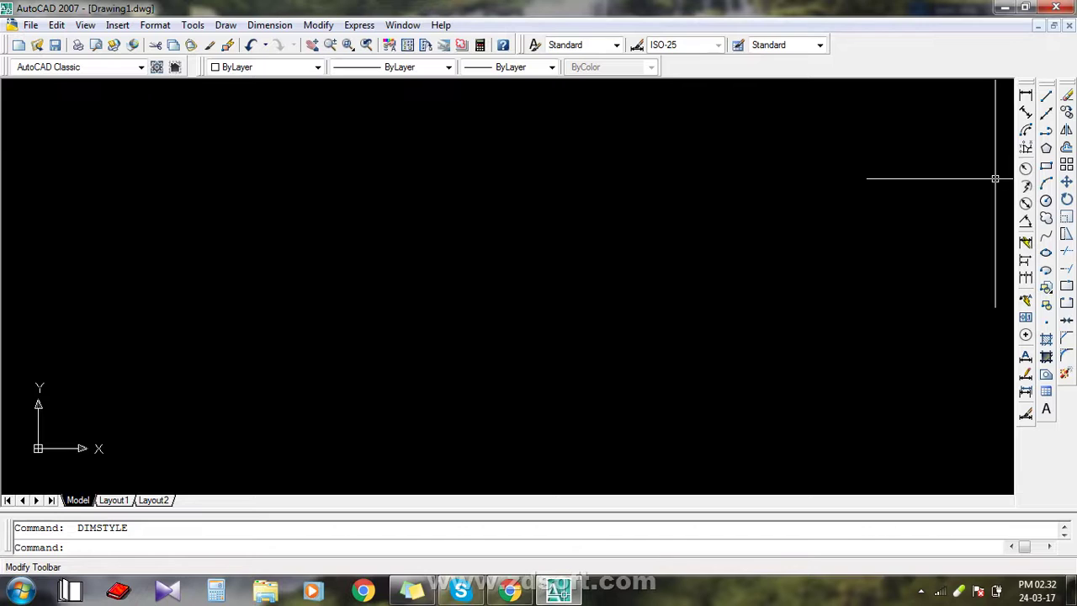
{"action": "type", "text": "d"}
{"action": "key", "text": "Escape"}
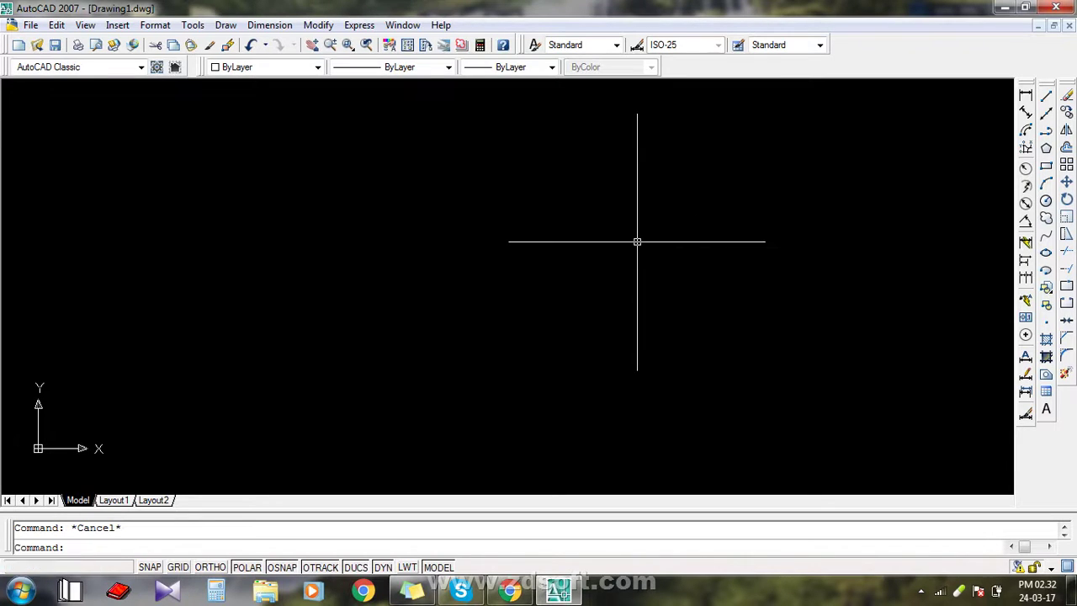
{"action": "type", "text": "d"}
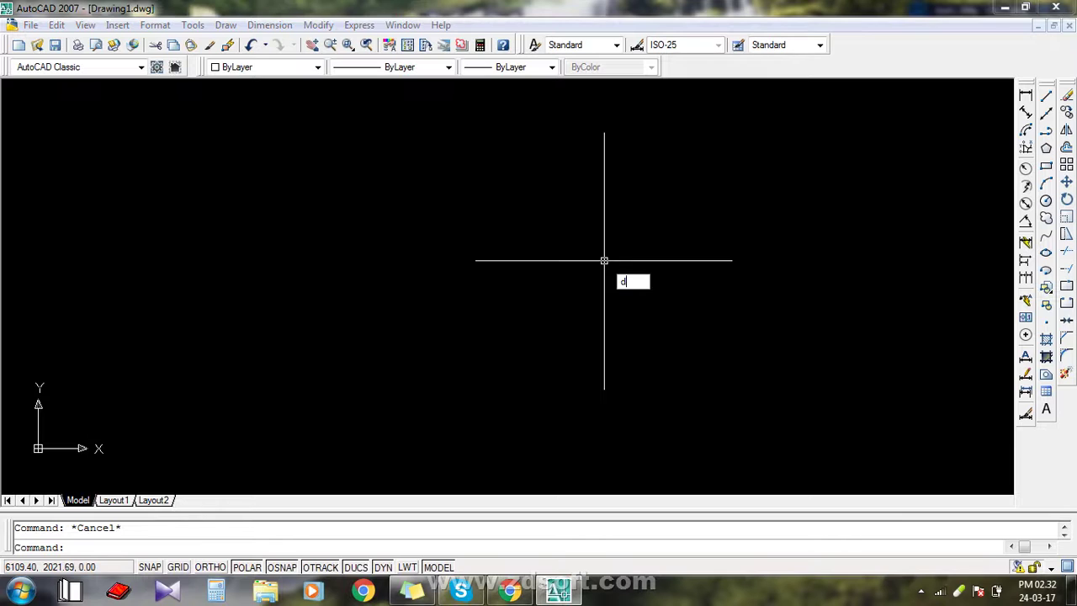
{"action": "key", "text": "Return"}
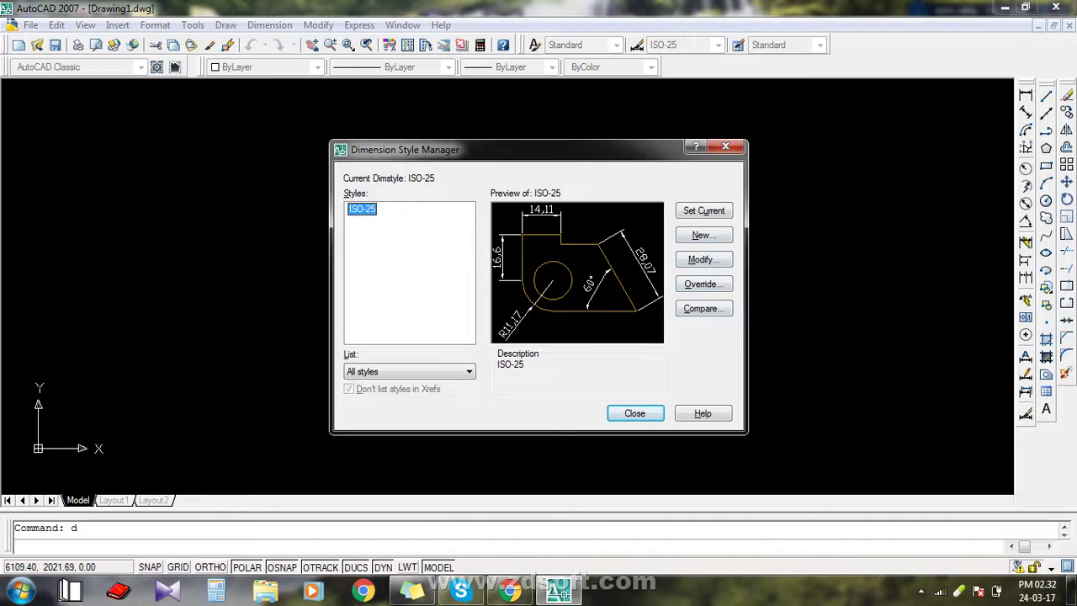
- Modify ISO-25 Primary Units to Architectural format with 0'-0" precision, accept, and close the manager
{"action": "key", "text": "Return"}
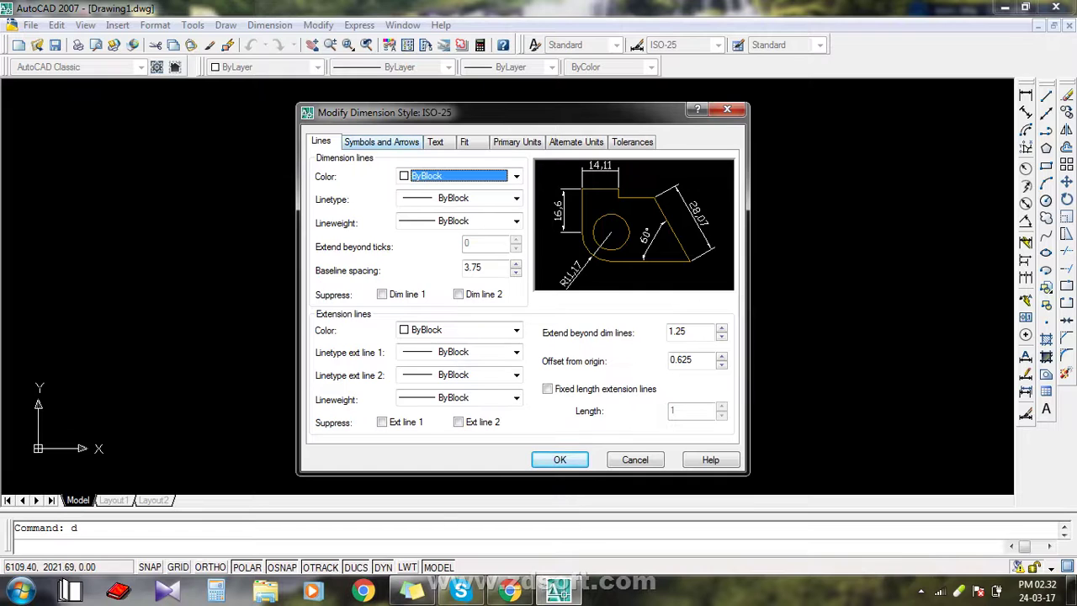
{"action": "key", "text": "ctrl+Tab"}
{"action": "key", "text": "ctrl+Tab"}
{"action": "key", "text": "ctrl+Tab"}
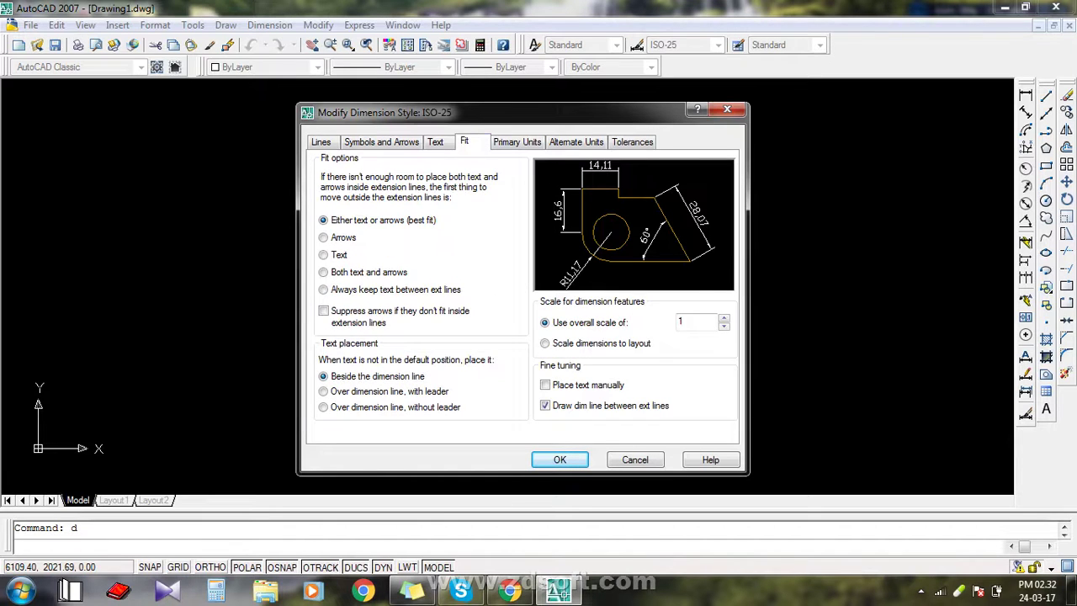
{"action": "key", "text": "ctrl+Tab"}
{"action": "key", "text": "Tab"}
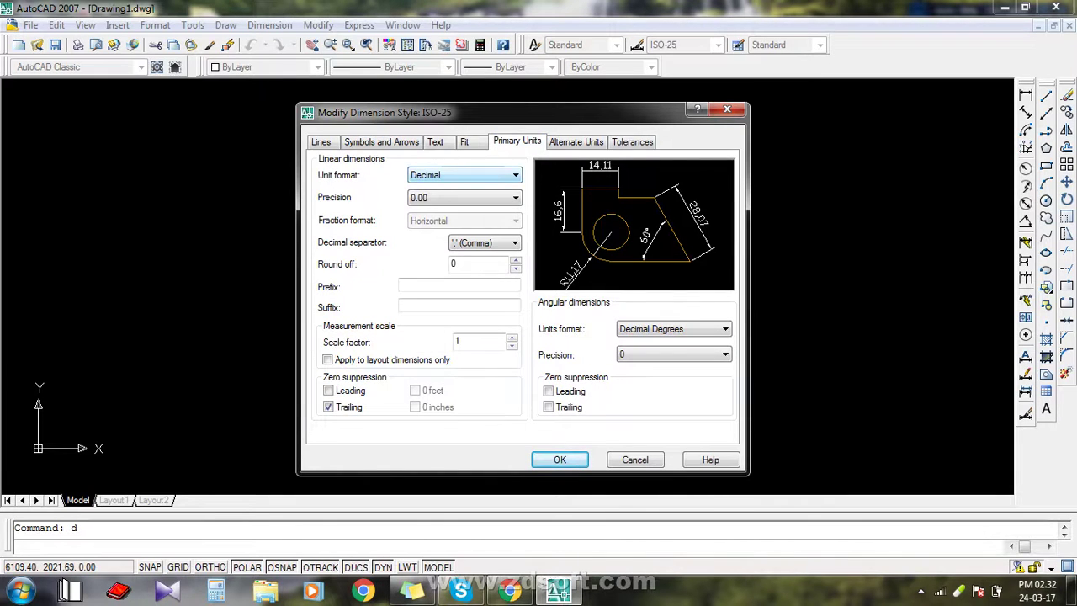
{"action": "key", "text": "alt+Down"}
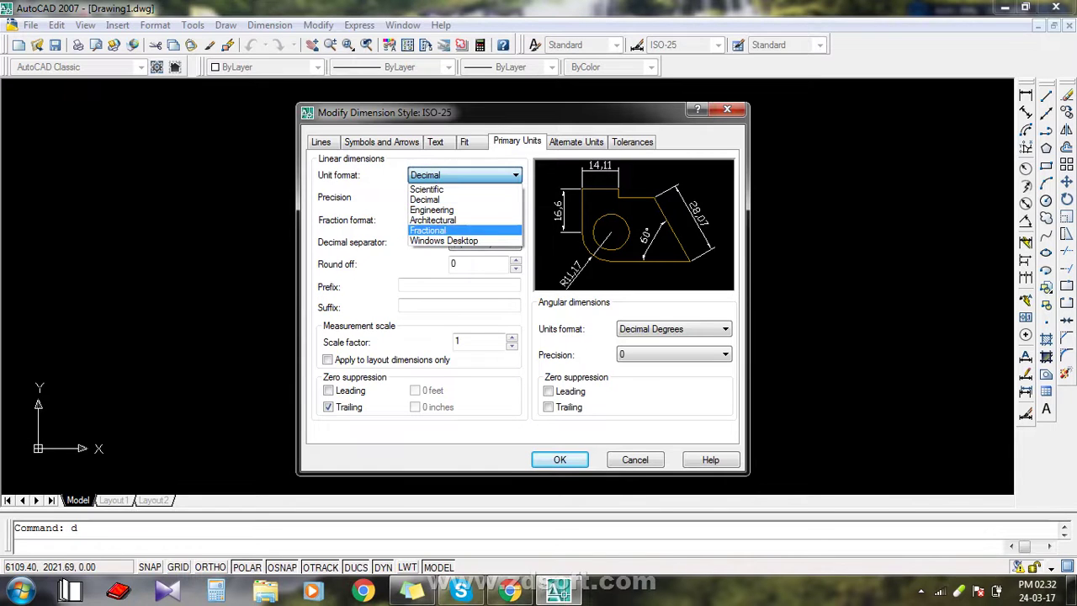
{"action": "left_click", "coordinate": [433, 220]}
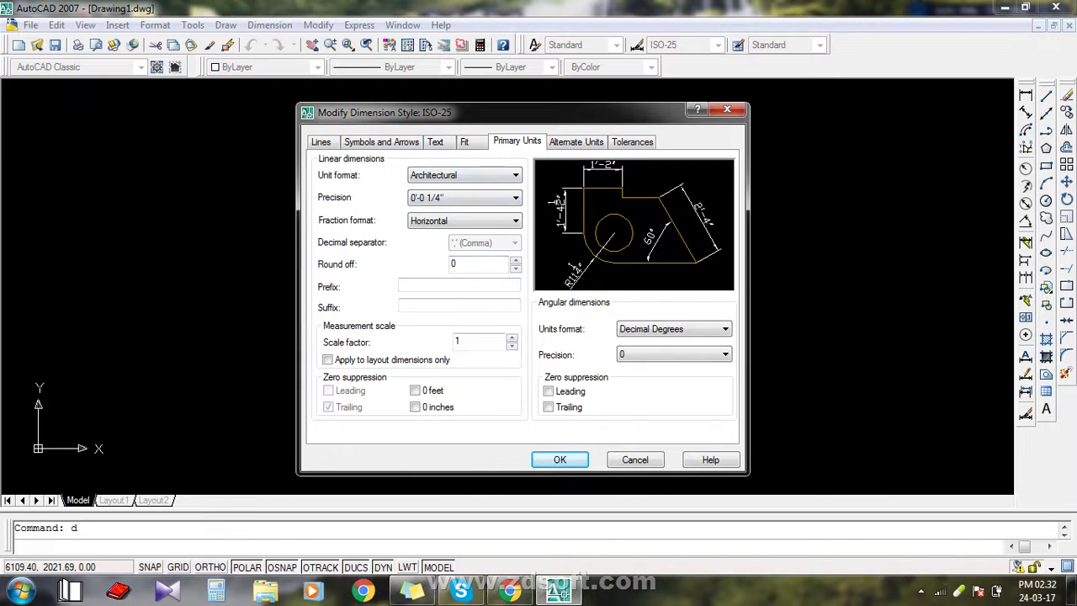
{"action": "left_click_drag", "start_coordinate": [505, 112], "coordinate": [492, 117]}
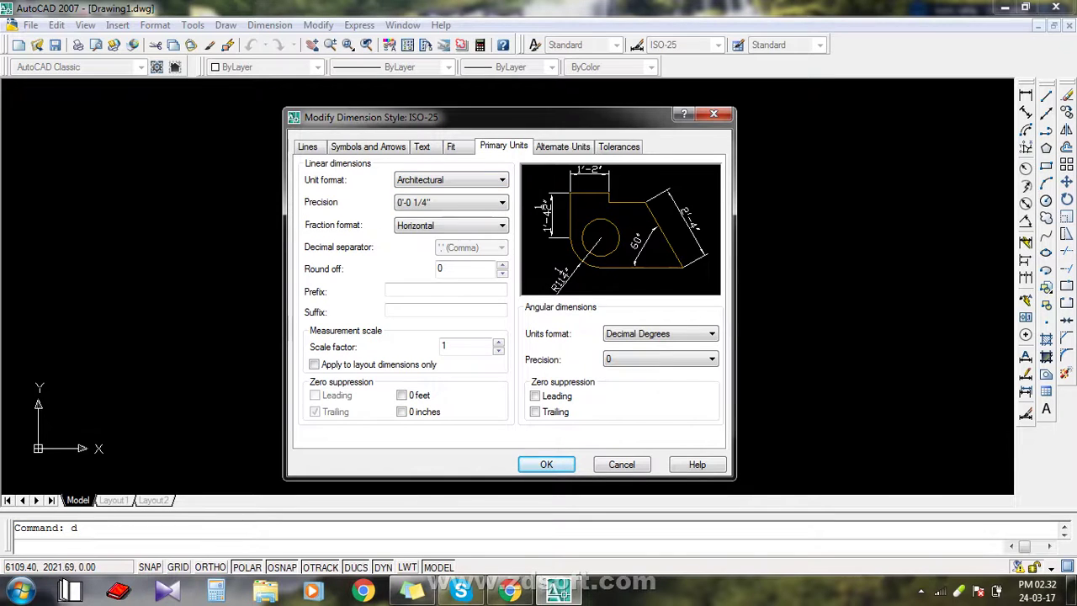
{"action": "left_click", "coordinate": [451, 179]}
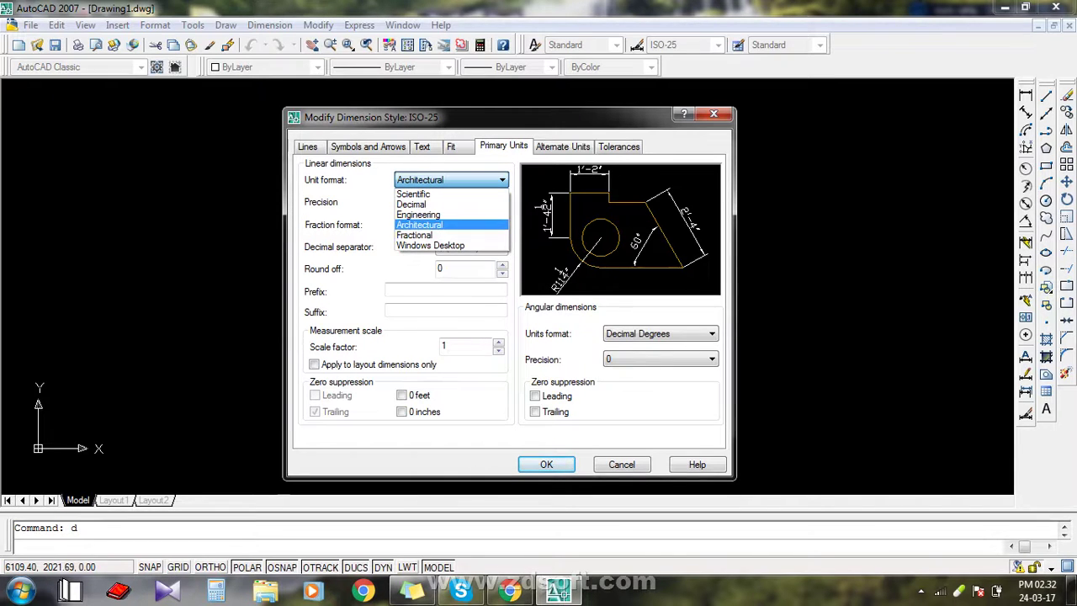
{"action": "left_click", "coordinate": [450, 224]}
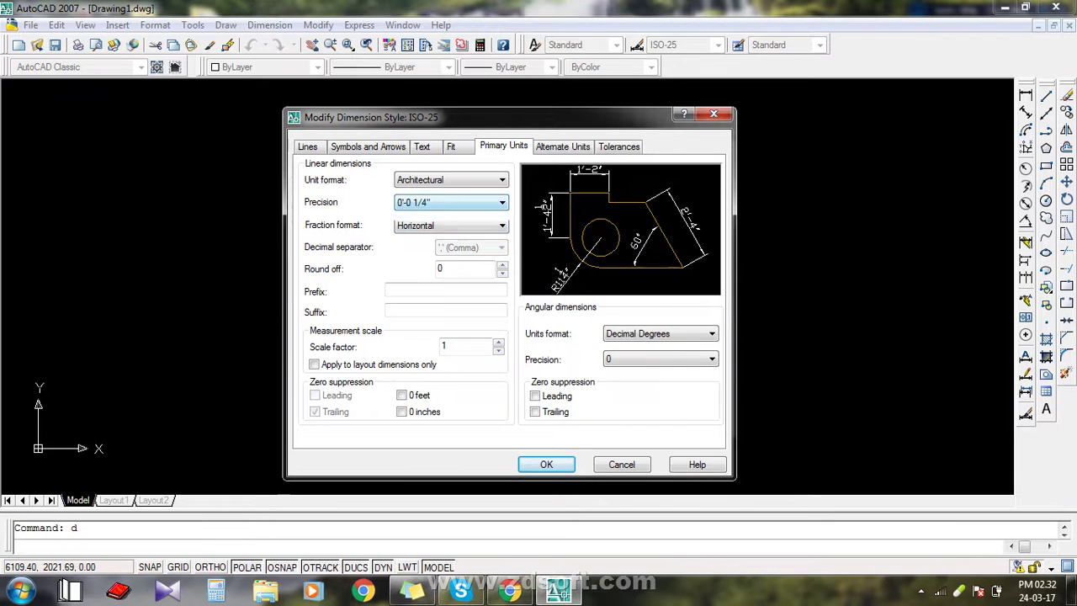
{"action": "left_click", "coordinate": [451, 202]}
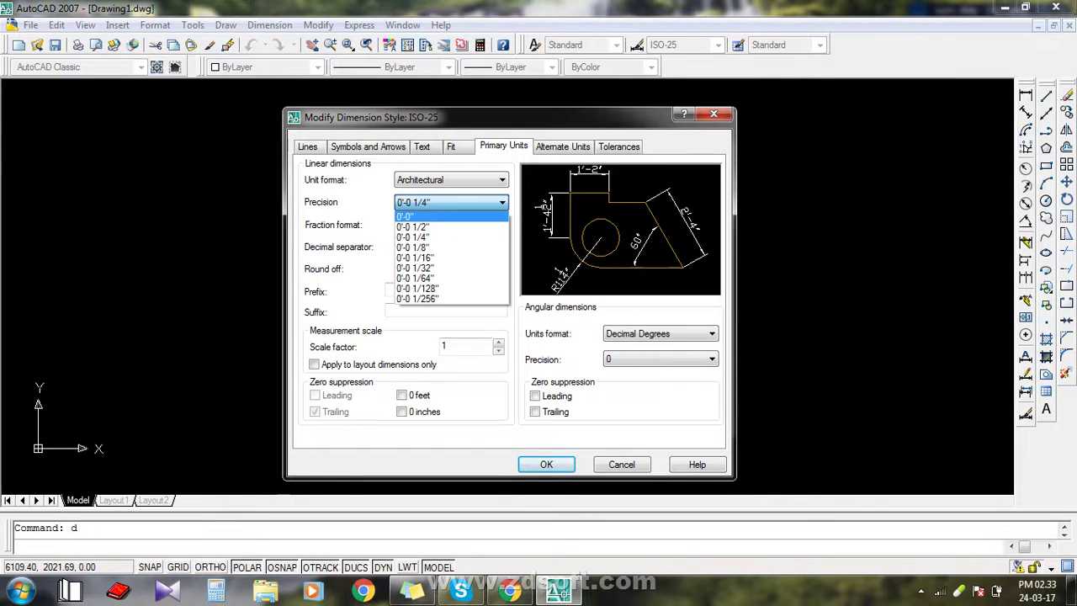
{"action": "left_click", "coordinate": [413, 216]}
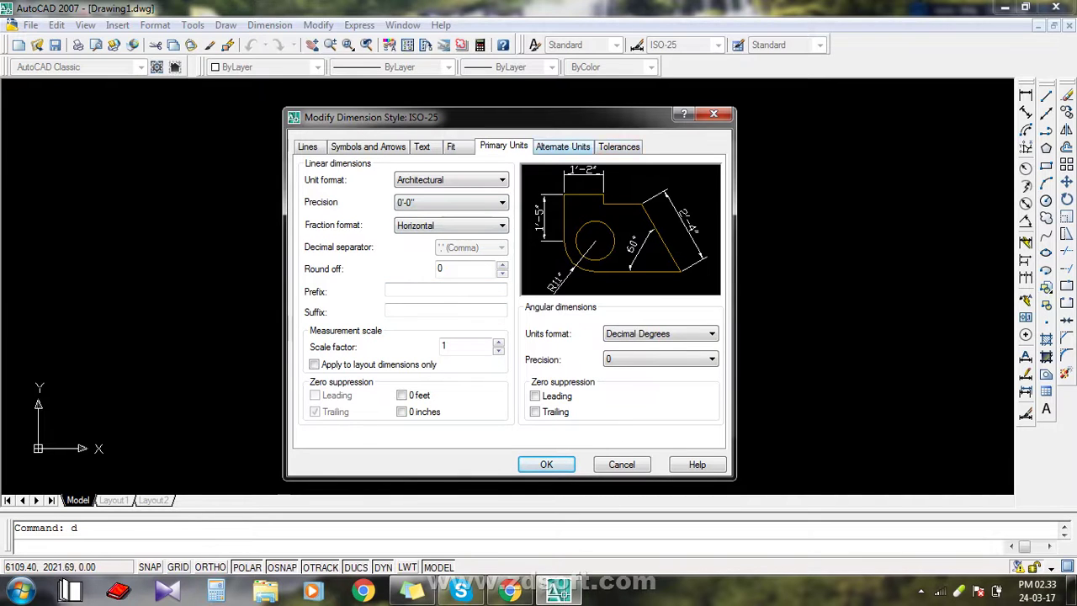
{"action": "left_click", "coordinate": [546, 465]}
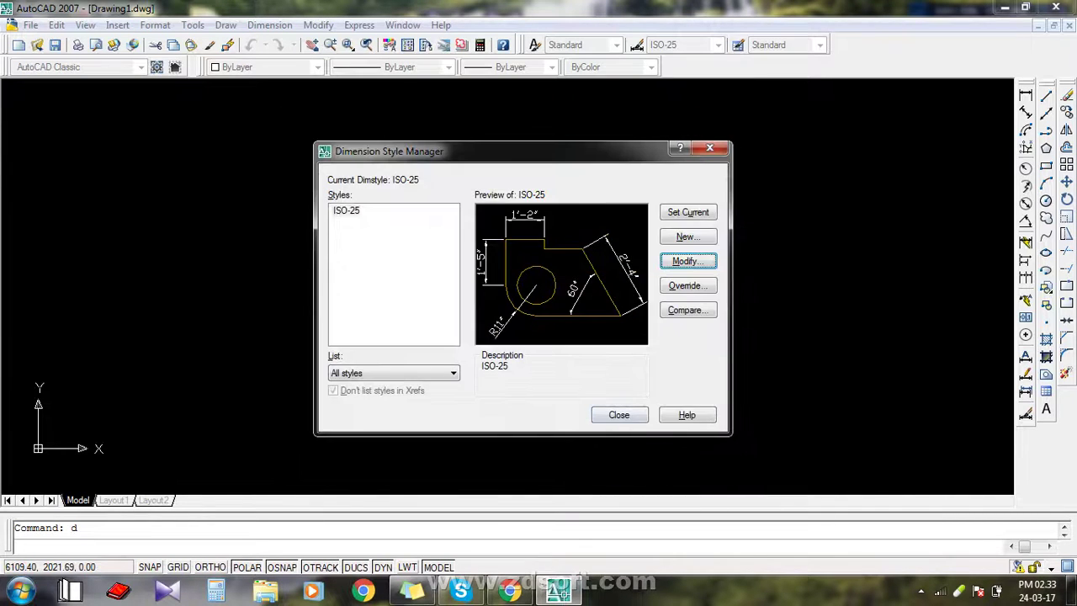
{"action": "key", "text": "alt+u"}
{"action": "key", "text": "Escape"}
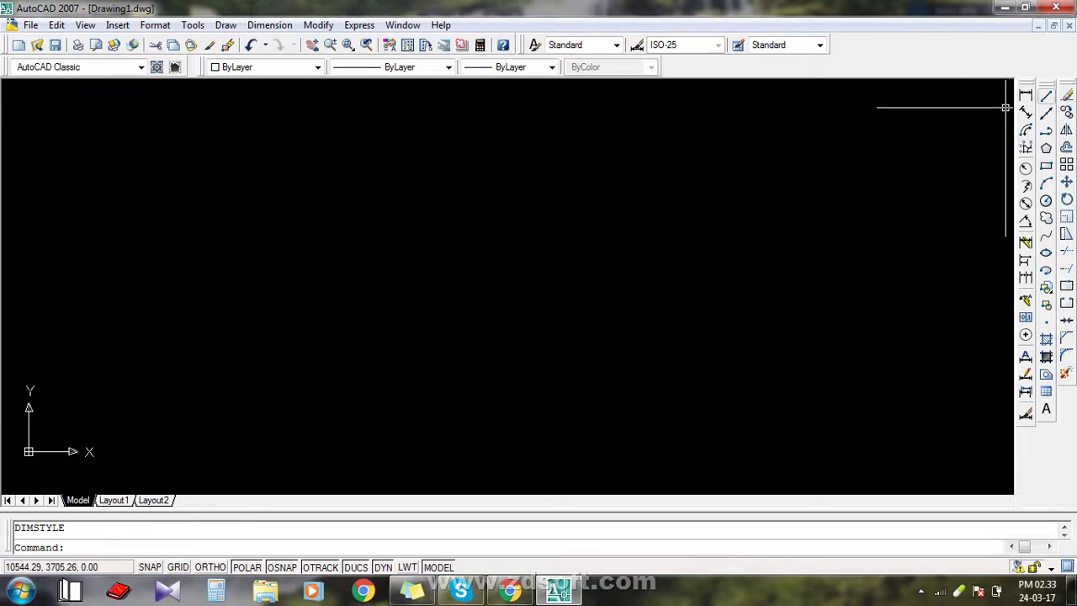
{"action": "left_click", "coordinate": [1046, 95]}
{"action": "left_click", "coordinate": [361, 258]}
{"action": "left_click", "coordinate": [575, 257]}
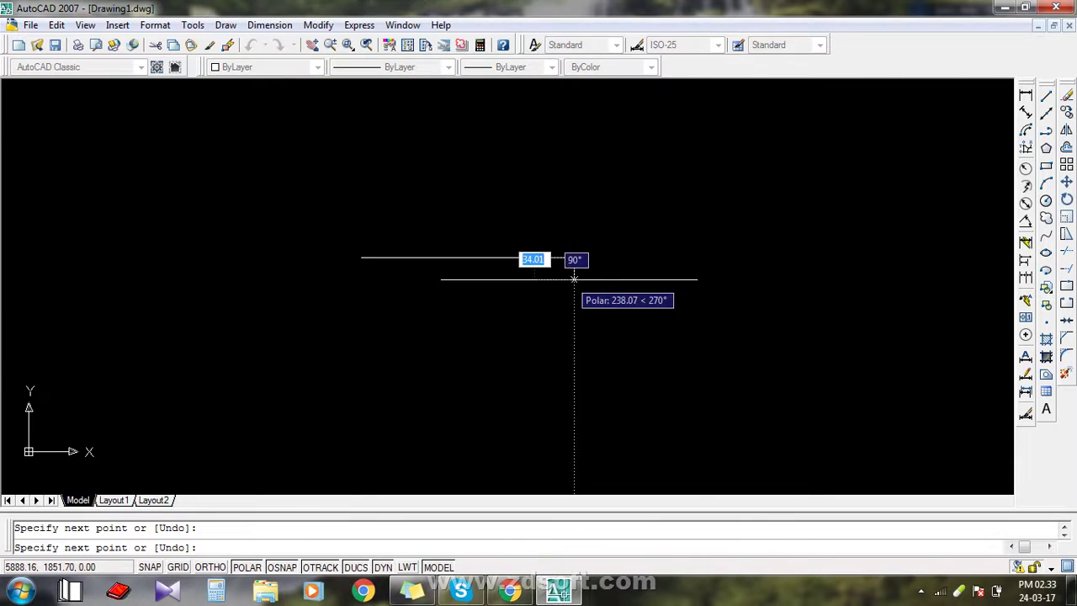
{"action": "key", "text": "Return"}
{"action": "left_click", "coordinate": [1025, 95]}
{"action": "scroll", "coordinate": [572, 255], "scroll_direction": "up", "scroll_amount": 3}
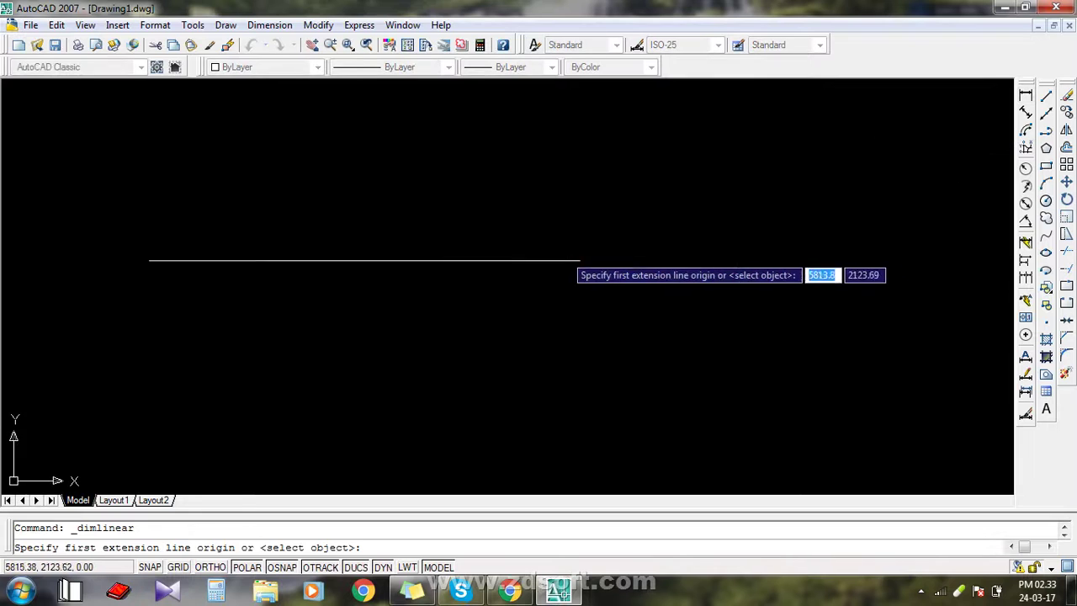
{"action": "left_click", "coordinate": [580, 260]}
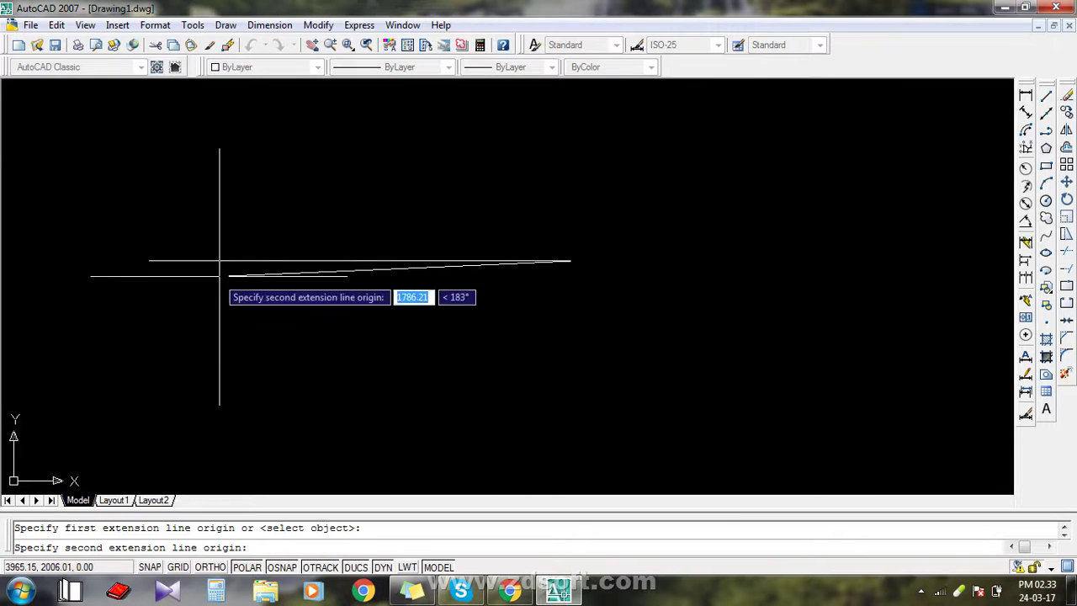
{"action": "left_click", "coordinate": [150, 260]}
{"action": "left_click", "coordinate": [183, 233]}
{"action": "scroll", "coordinate": [402, 222], "scroll_direction": "up", "scroll_amount": 2}
{"action": "scroll", "coordinate": [404, 221], "scroll_direction": "up", "scroll_amount": 1}
{"action": "scroll", "coordinate": [353, 224], "scroll_direction": "up", "scroll_amount": 1}
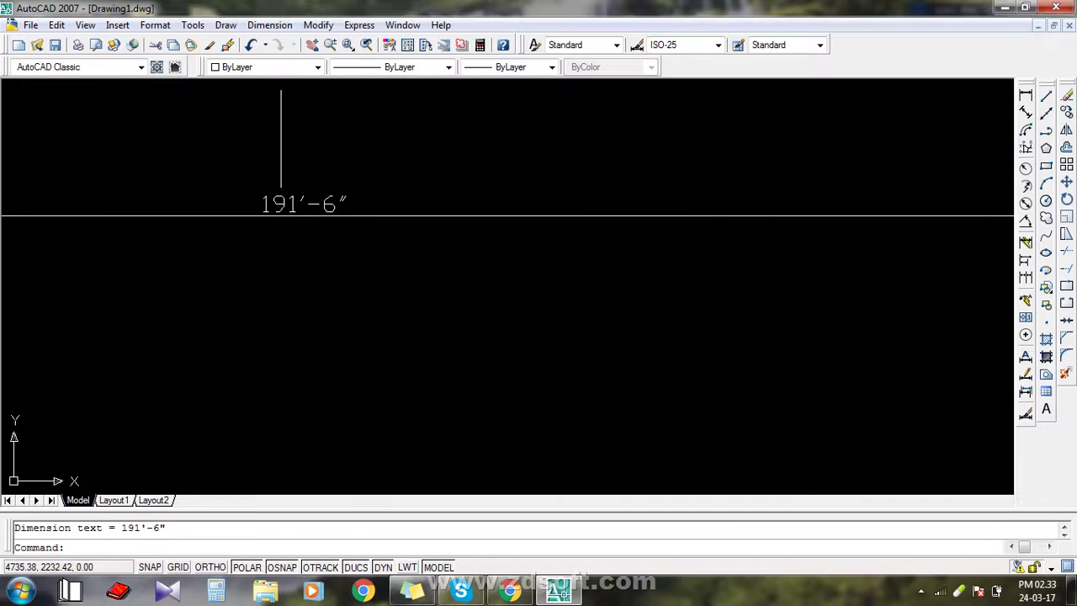
{"action": "scroll", "coordinate": [356, 216], "scroll_direction": "down", "scroll_amount": 3}
{"action": "scroll", "coordinate": [404, 200], "scroll_direction": "down", "scroll_amount": 3}
{"action": "left_click", "coordinate": [434, 191]}
{"action": "left_click", "coordinate": [443, 271]}
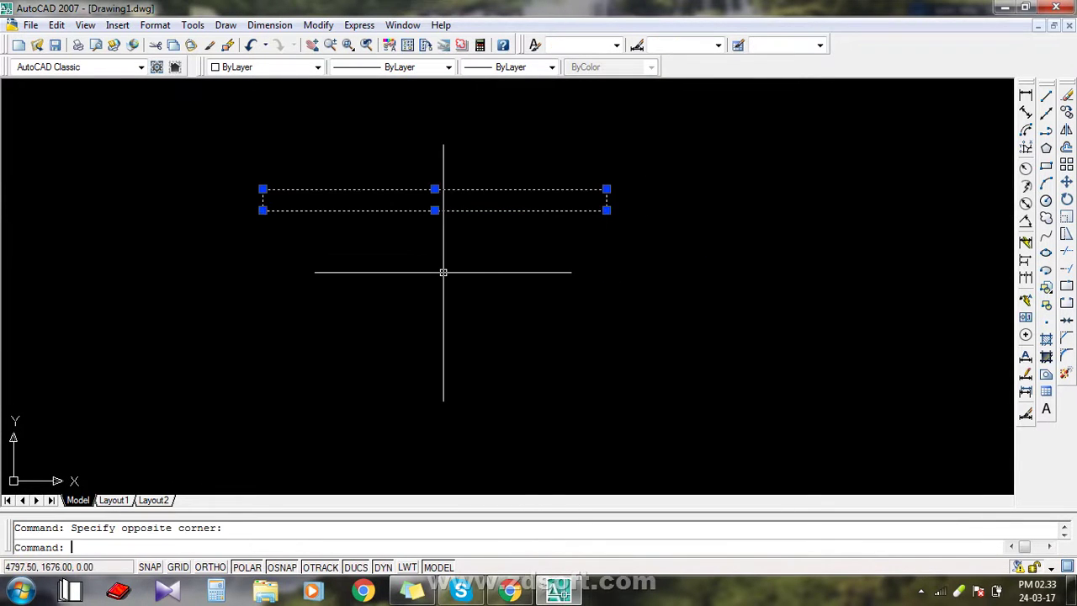
{"action": "key", "text": "Delete"}
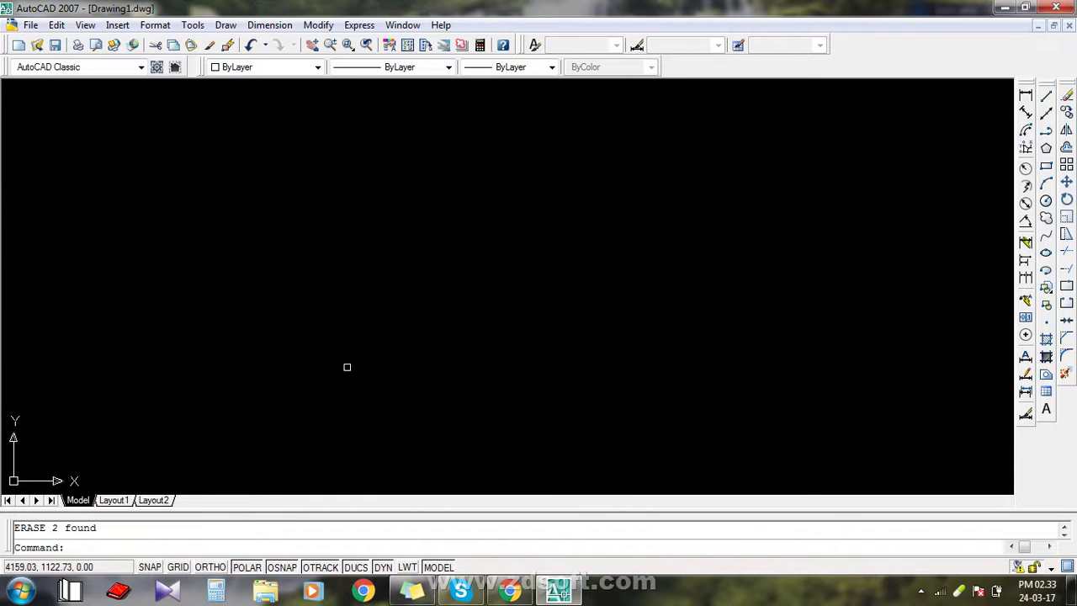
{"action": "left_click", "coordinate": [114, 500]}
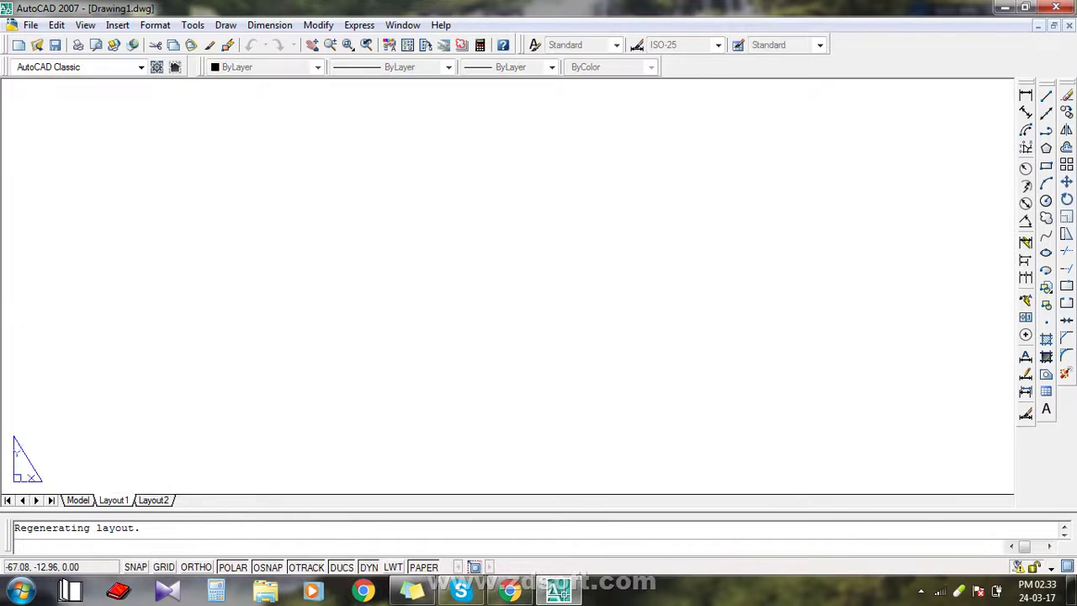
- Return to model space, then pull out and close the Dimension toolbar
{"action": "left_click", "coordinate": [77, 500]}
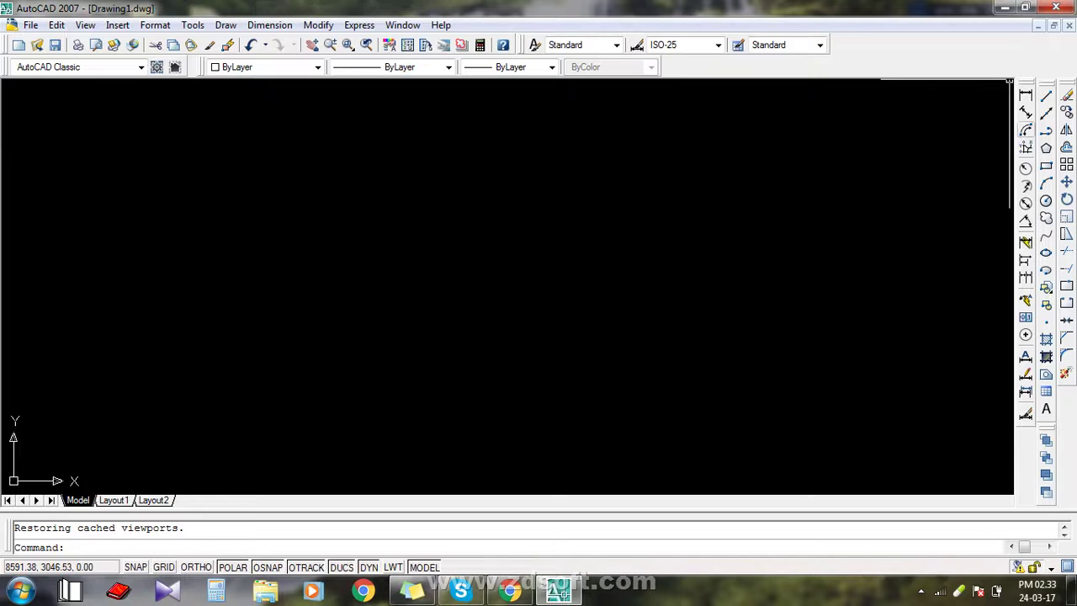
{"action": "mouse_move", "coordinate": [1025, 83]}
{"action": "left_mouse_down"}
{"action": "mouse_move", "coordinate": [620, 140]}
{"action": "mouse_move", "coordinate": [623, 126]}
{"action": "left_mouse_up"}
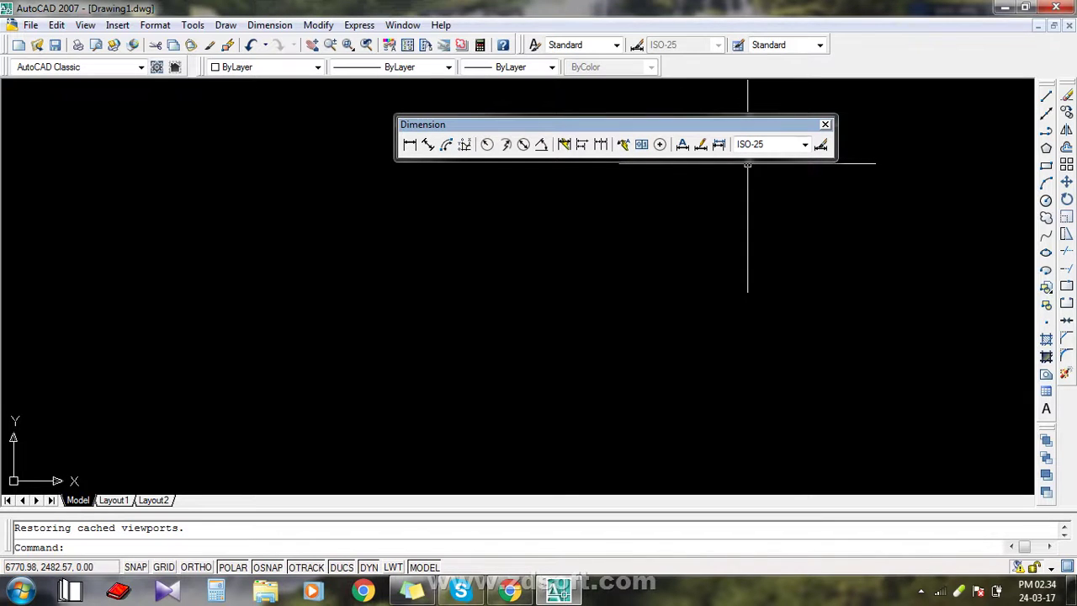
{"action": "left_click", "coordinate": [825, 124]}
- Show the Insert toolbar, close it, and show it again
{"action": "right_click", "coordinate": [1046, 148]}
{"action": "left_click", "coordinate": [951, 143]}
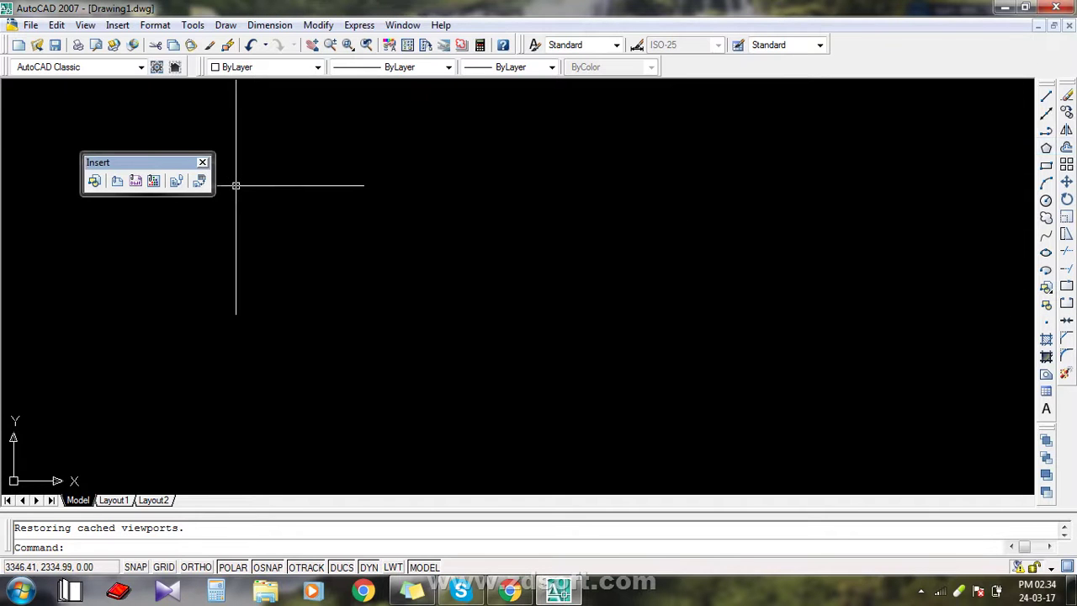
{"action": "left_click", "coordinate": [202, 162]}
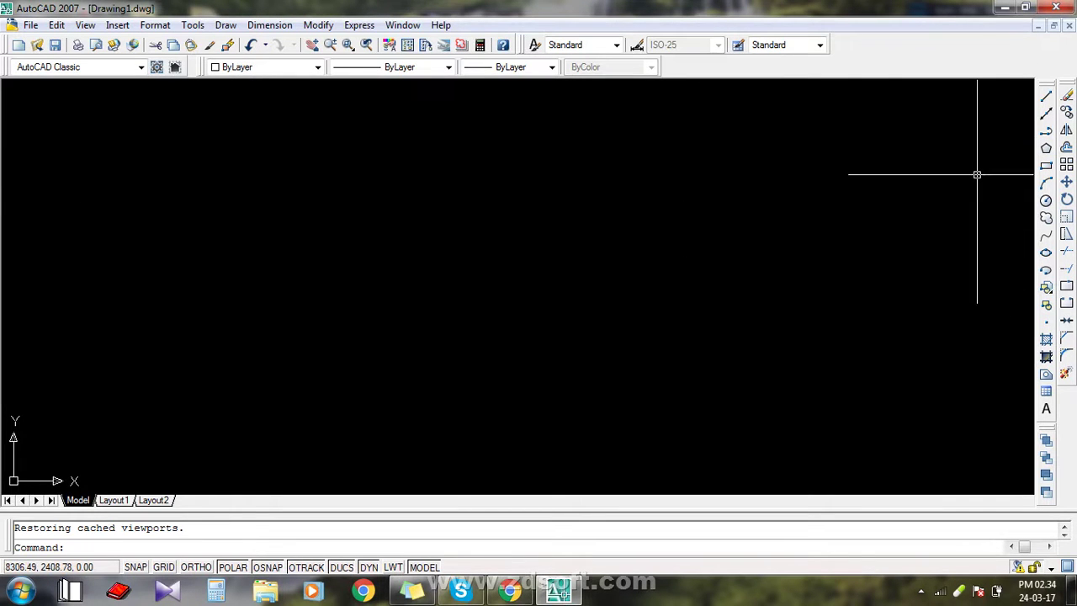
{"action": "right_click", "coordinate": [1047, 149]}
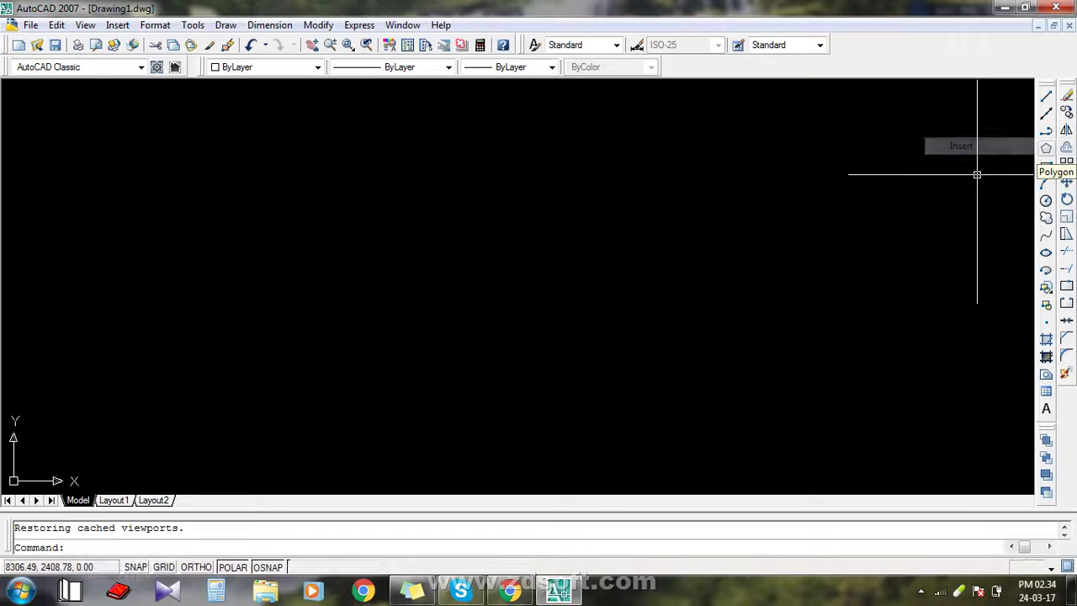
{"action": "left_click", "coordinate": [961, 145]}
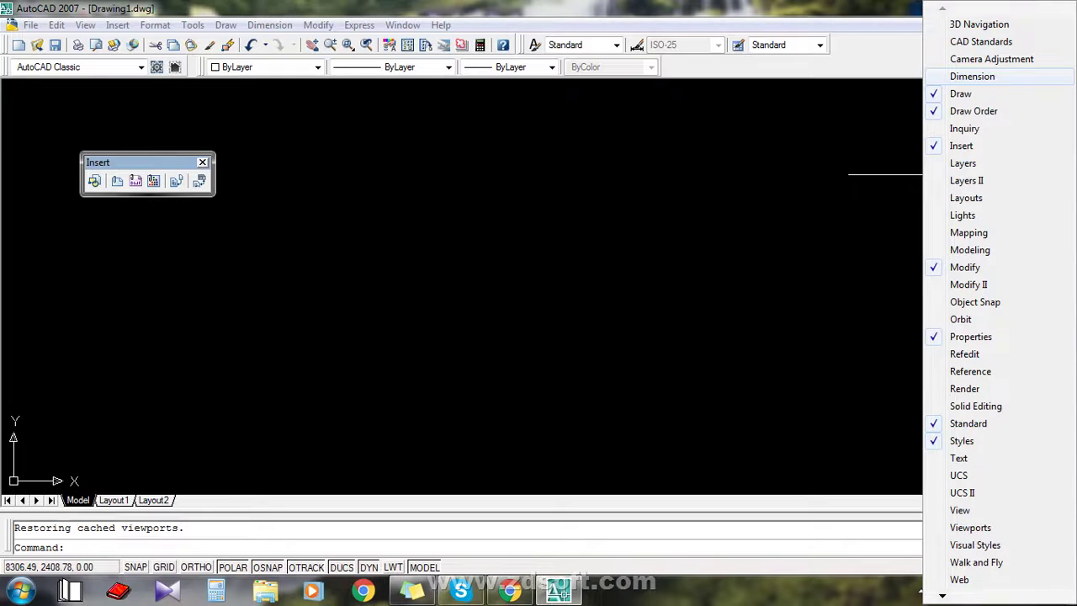
- Turn the Dimension toolbar back on and dock it along the right side
{"action": "left_click", "coordinate": [972, 77]}
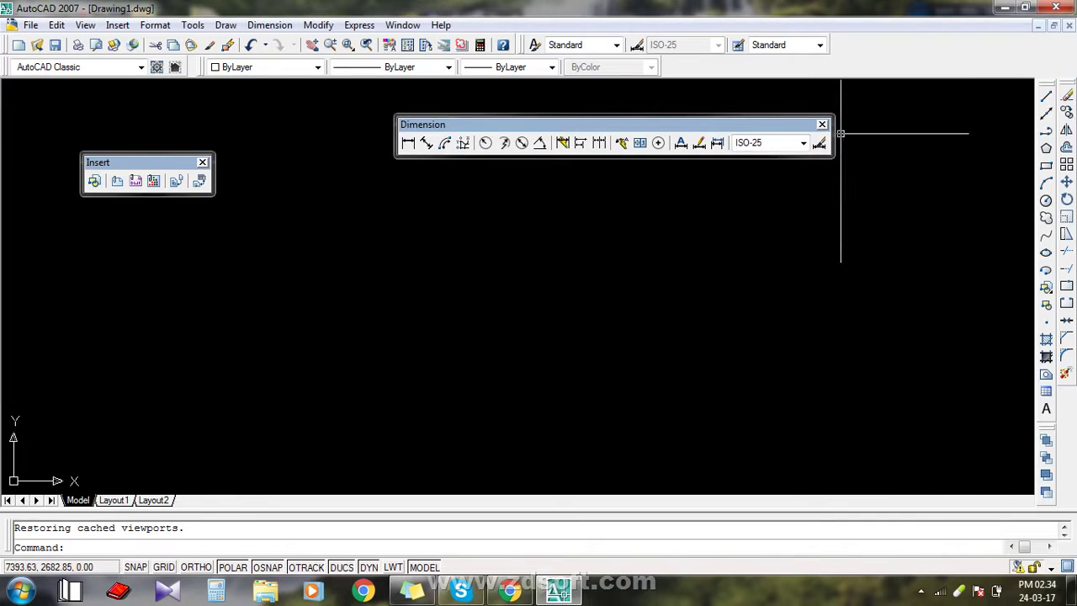
{"action": "left_click_drag", "start_coordinate": [840, 133], "coordinate": [1076, 139]}
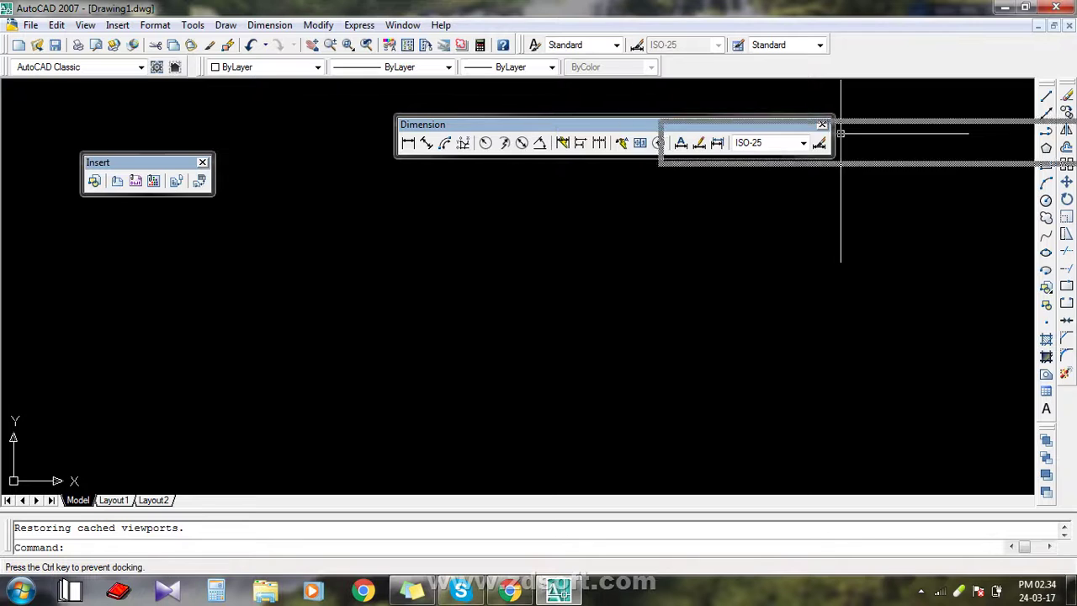
{"action": "mouse_move", "coordinate": [1076, 140]}
{"action": "left_mouse_down"}
{"action": "mouse_move", "coordinate": [840, 133]}
{"action": "mouse_move", "coordinate": [962, 163]}
{"action": "left_mouse_up"}
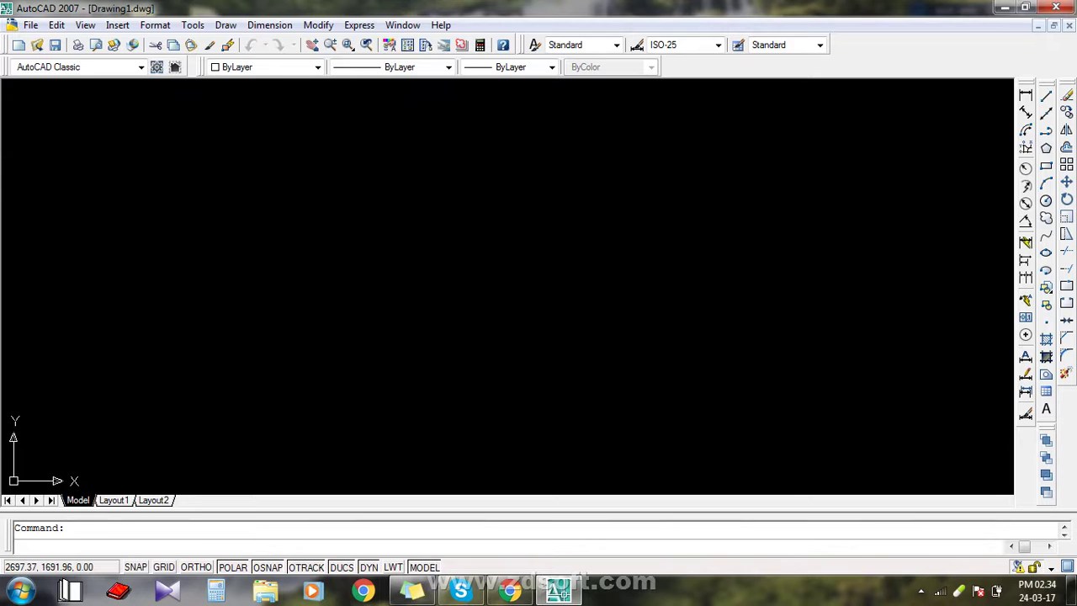
- Open the Save Drawing As dialog at the Desktop, cancel it, and bring up the File menu
{"action": "key", "text": "ctrl+s"}
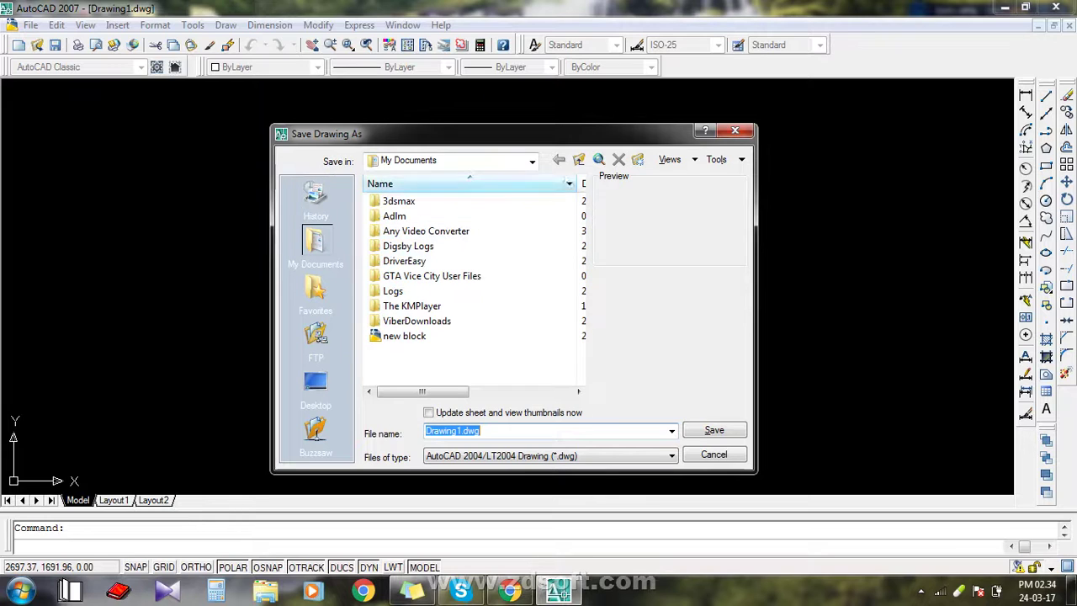
{"action": "left_click", "coordinate": [315, 389]}
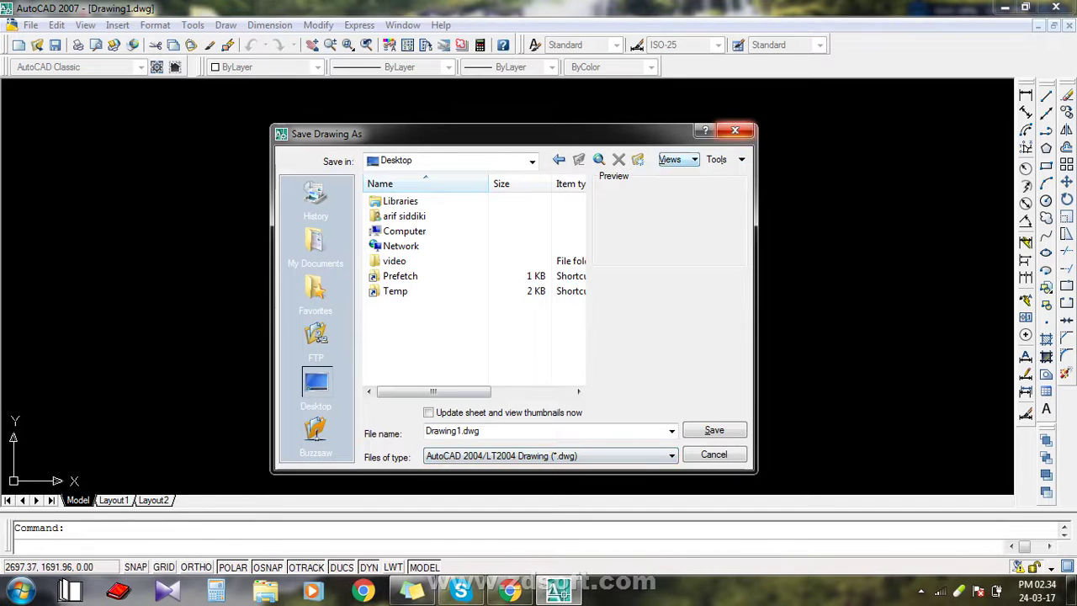
{"action": "left_click_drag", "start_coordinate": [673, 133], "coordinate": [660, 116]}
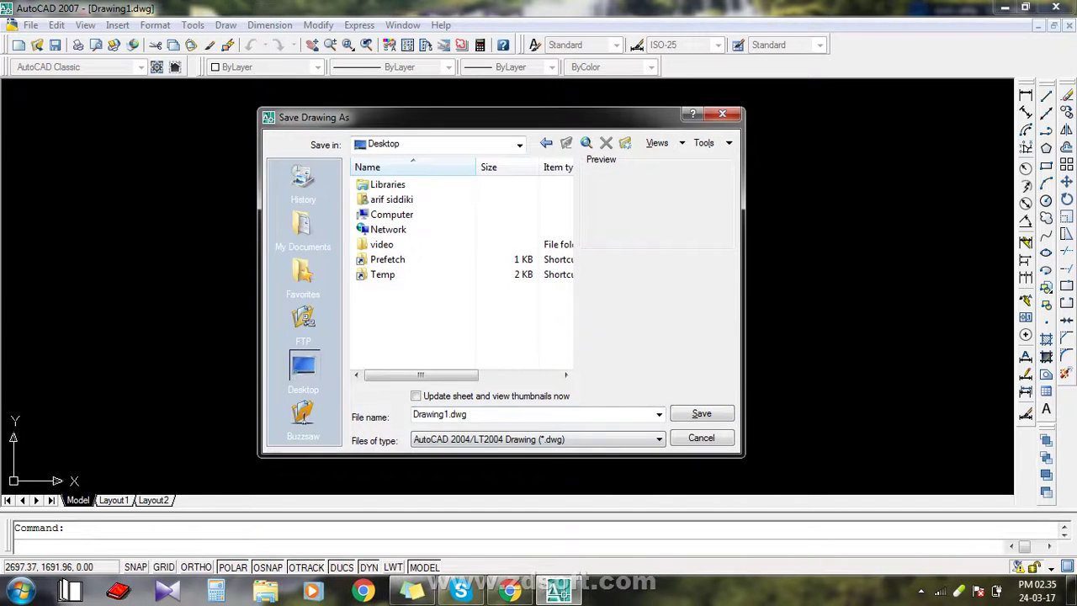
{"action": "left_click", "coordinate": [721, 114]}
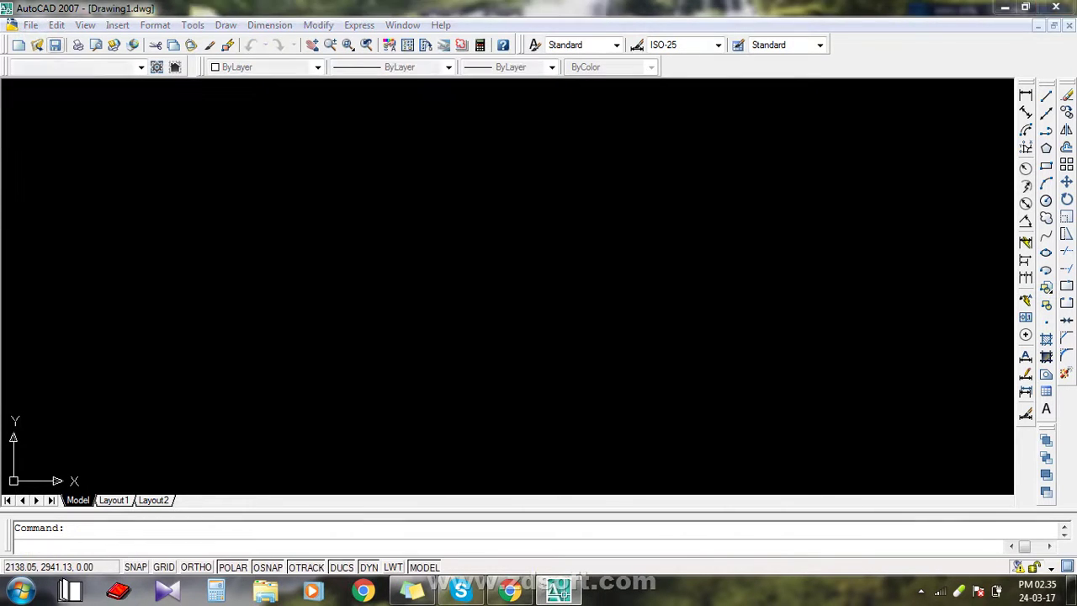
{"action": "key", "text": "ctrl+s"}
{"action": "key", "text": "Escape"}
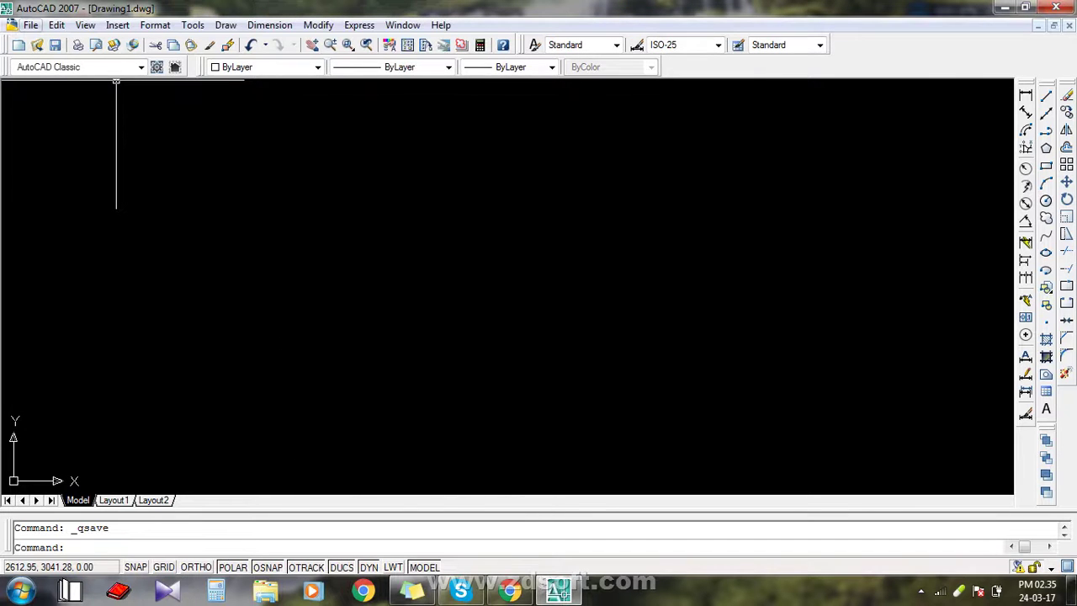
{"action": "left_click", "coordinate": [30, 25]}
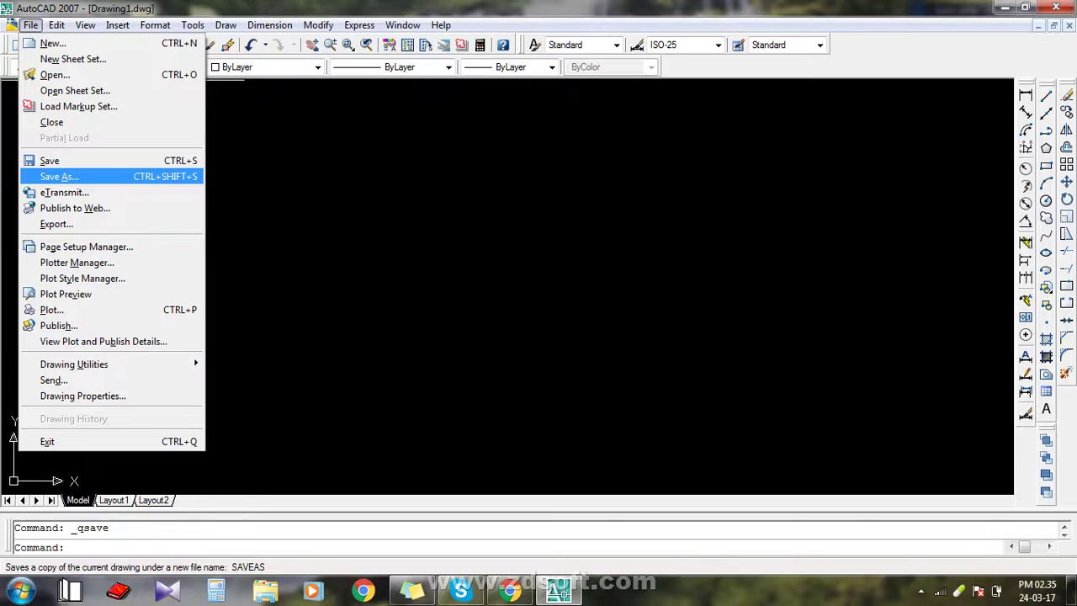
- Save the drawing to the Desktop as 'cad file setting.dwg'
{"action": "left_click", "coordinate": [59, 177]}
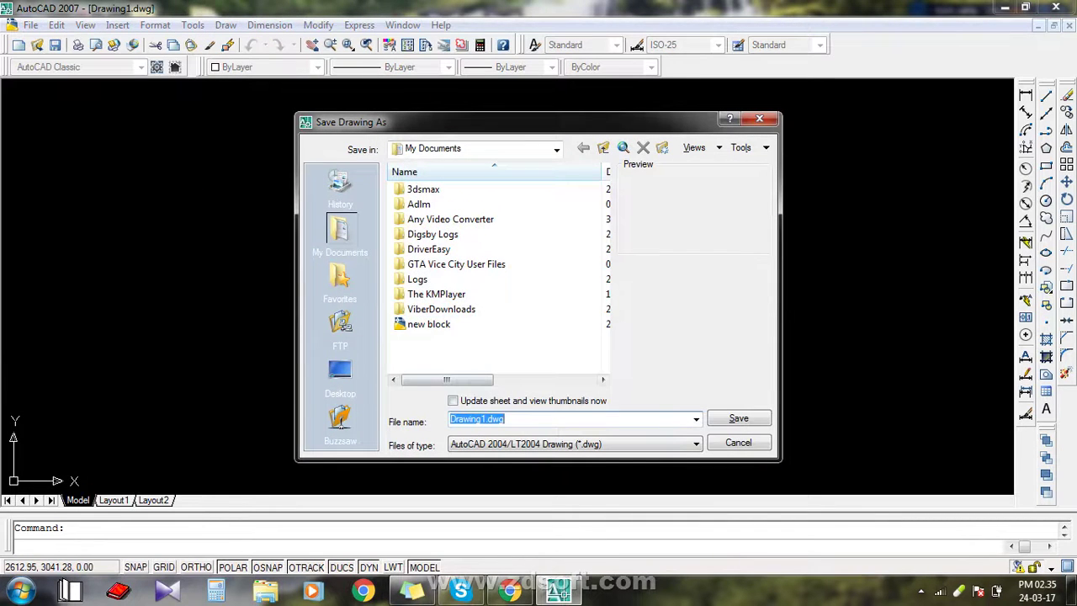
{"action": "left_click", "coordinate": [340, 375]}
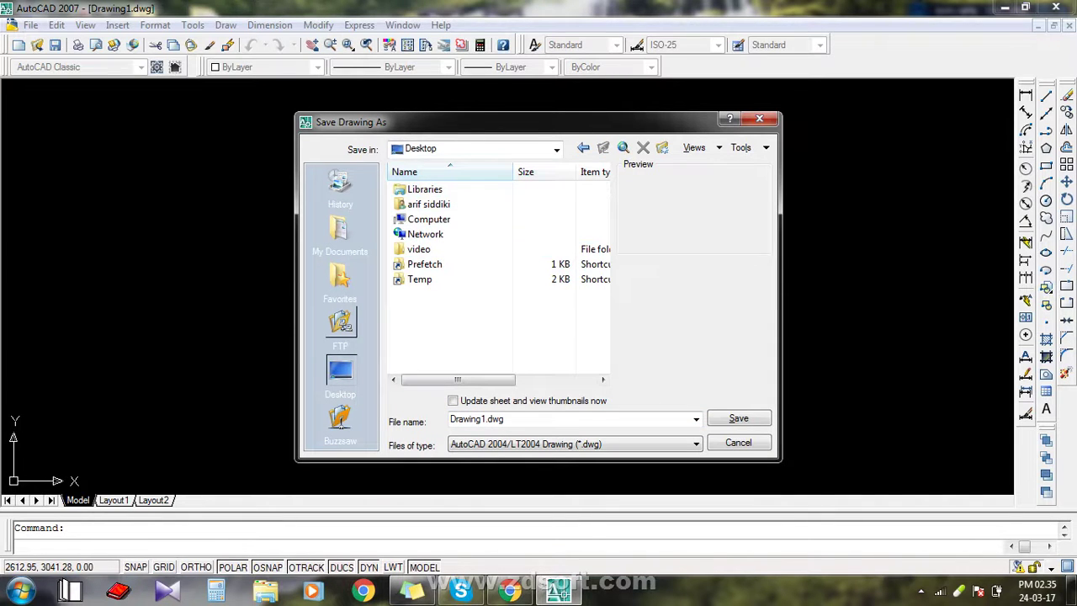
{"action": "double_click", "coordinate": [478, 419]}
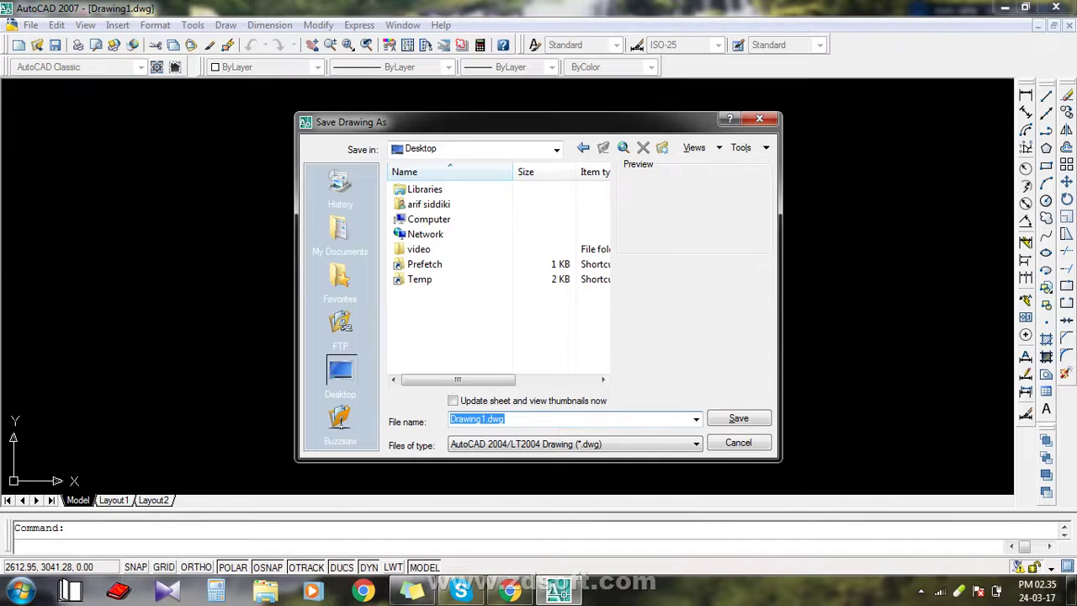
{"action": "type", "text": "file"}
{"action": "key", "text": "BackSpace"}
{"action": "key", "text": "BackSpace"}
{"action": "key", "text": "BackSpace"}
{"action": "key", "text": "BackSpace"}
{"action": "type", "text": "cad file setting"}
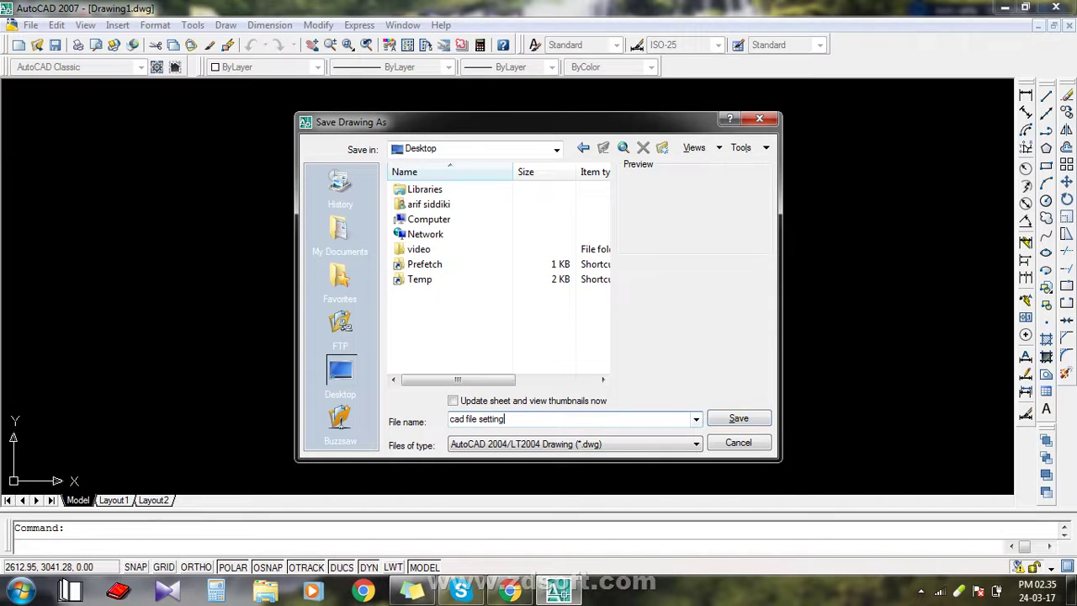
{"action": "left_click", "coordinate": [737, 419]}
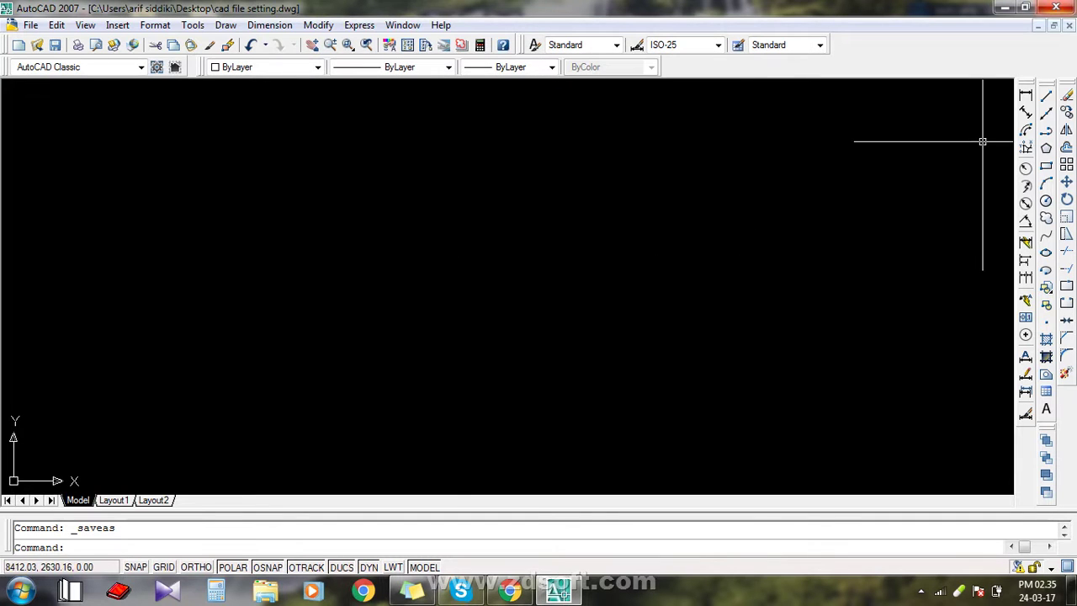
- Save the renamed drawing again and close AutoCAD
{"action": "key", "text": "ctrl+s"}
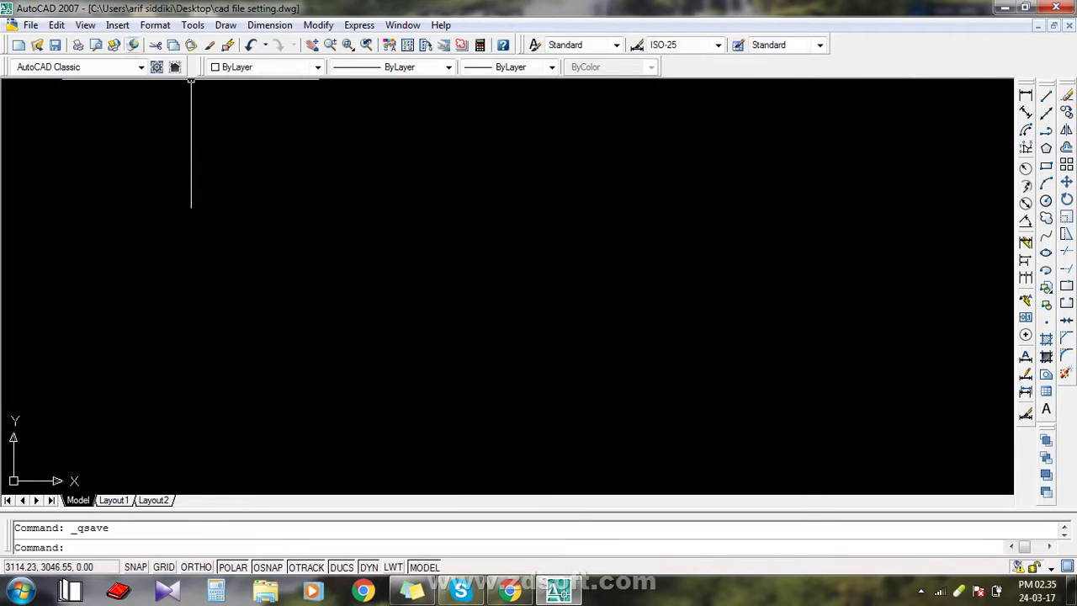
{"action": "left_click", "coordinate": [54, 45]}
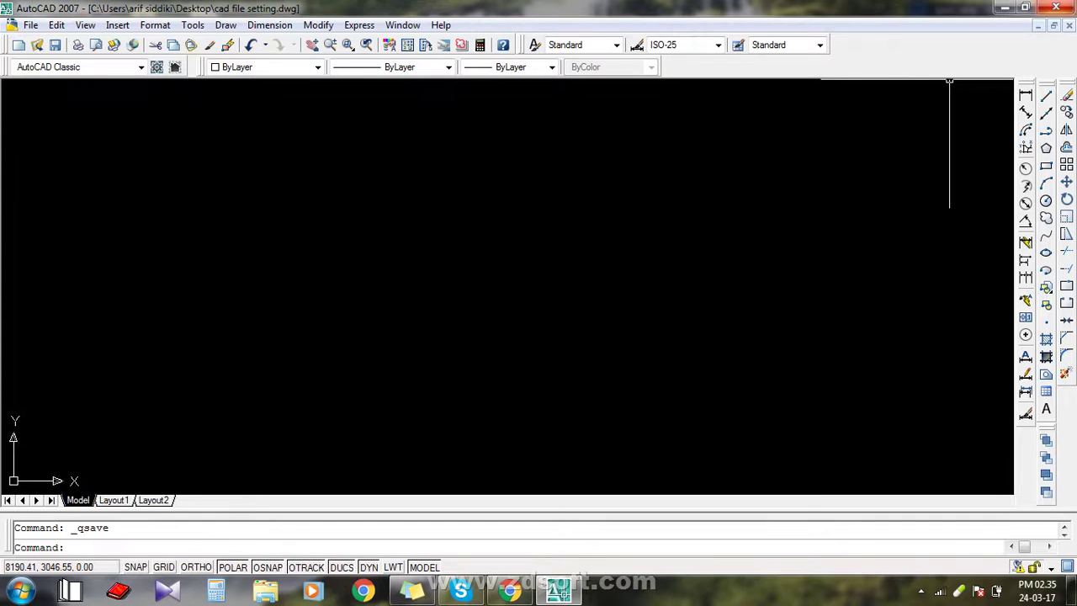
{"action": "left_click", "coordinate": [1056, 8]}
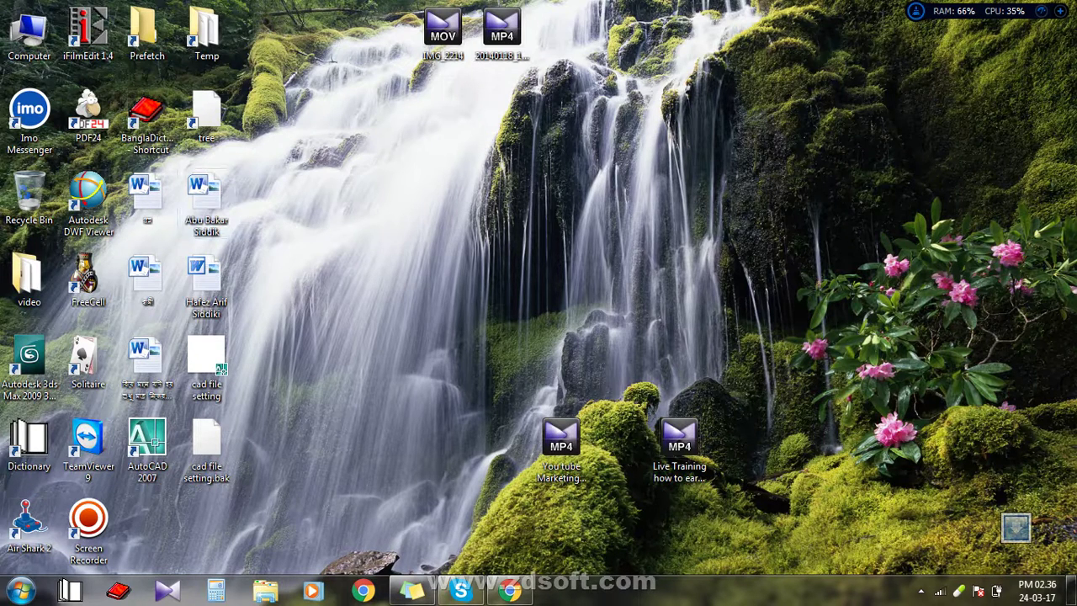
- Open cad file setting.dwg from the Desktop in AutoCAD 2007
{"action": "left_click", "coordinate": [206, 202]}
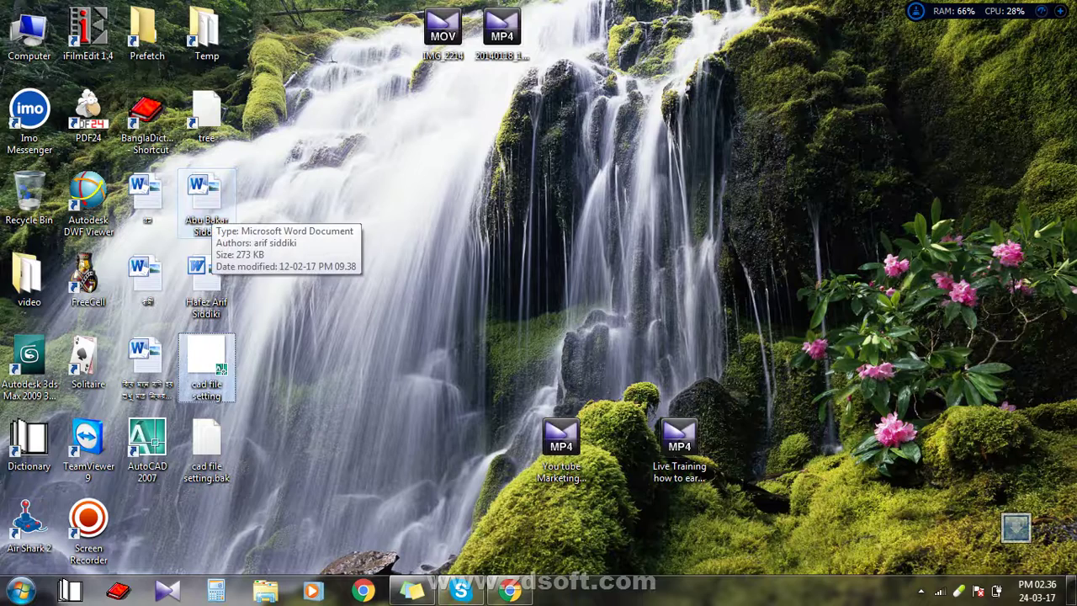
{"action": "left_click", "coordinate": [207, 366]}
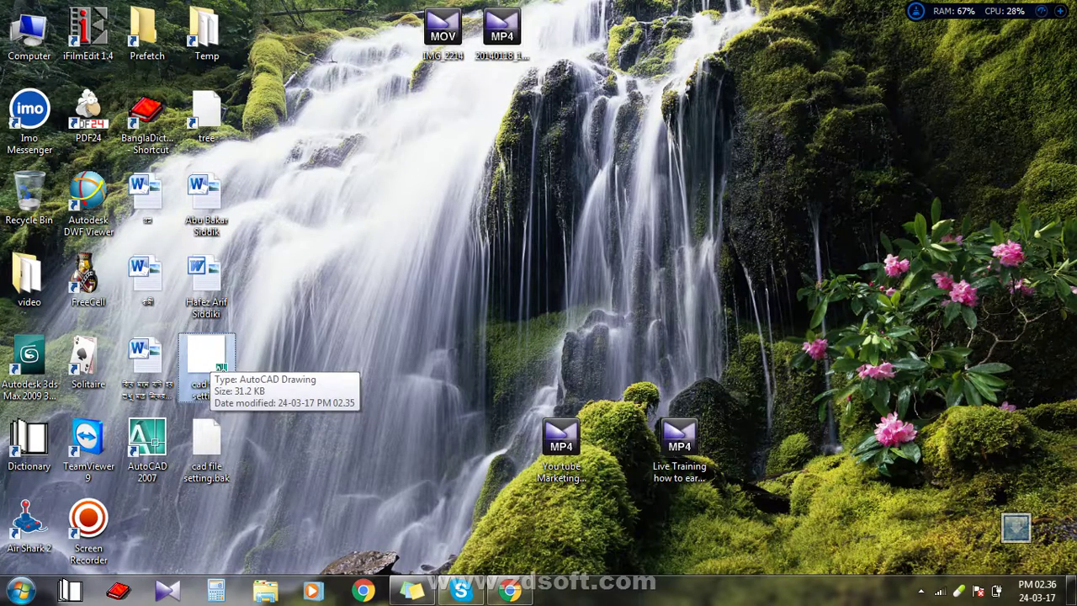
{"action": "key", "text": "Return"}
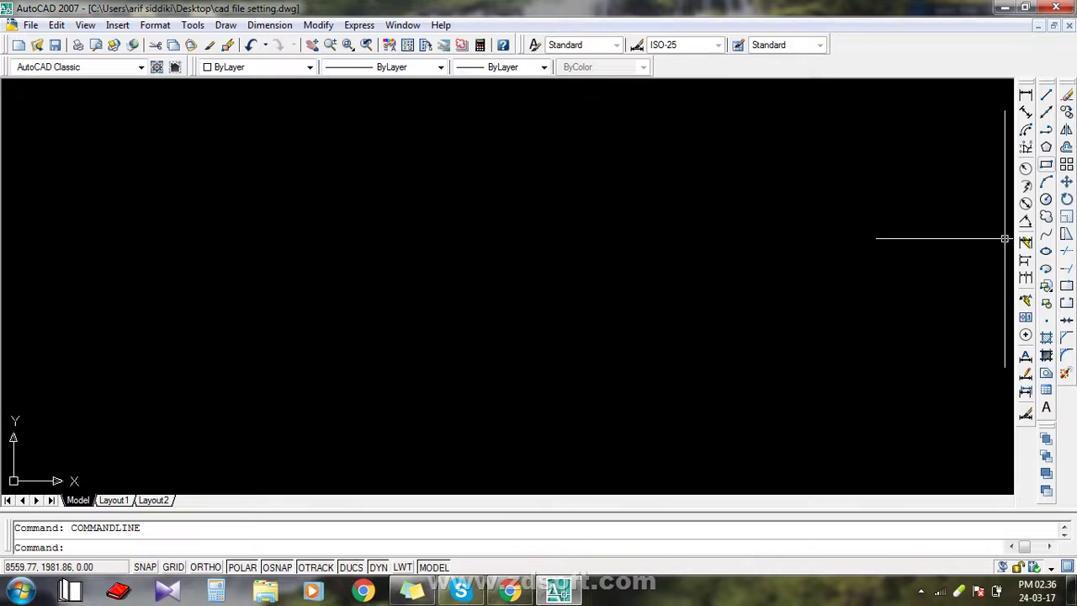
- Draw a two-point test line, save cad file setting.dwg, and exit AutoCAD 2007
{"action": "left_click", "coordinate": [1046, 94]}
{"action": "left_click", "coordinate": [283, 205]}
{"action": "left_click", "coordinate": [628, 281]}
{"action": "key", "text": "Return"}
{"action": "key", "text": "ctrl+s"}
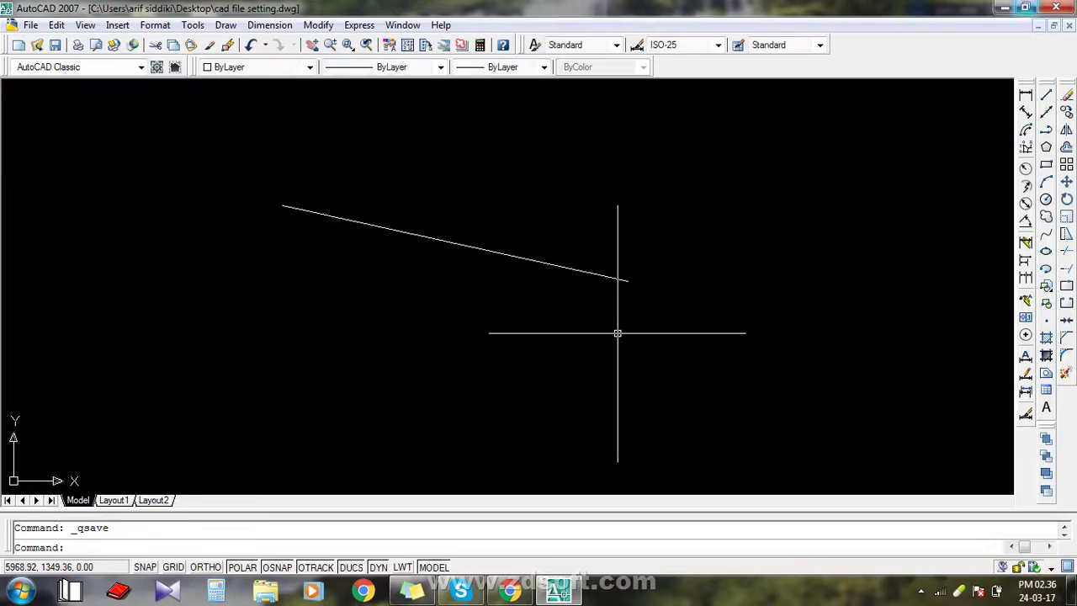
{"action": "left_click", "coordinate": [1056, 8]}
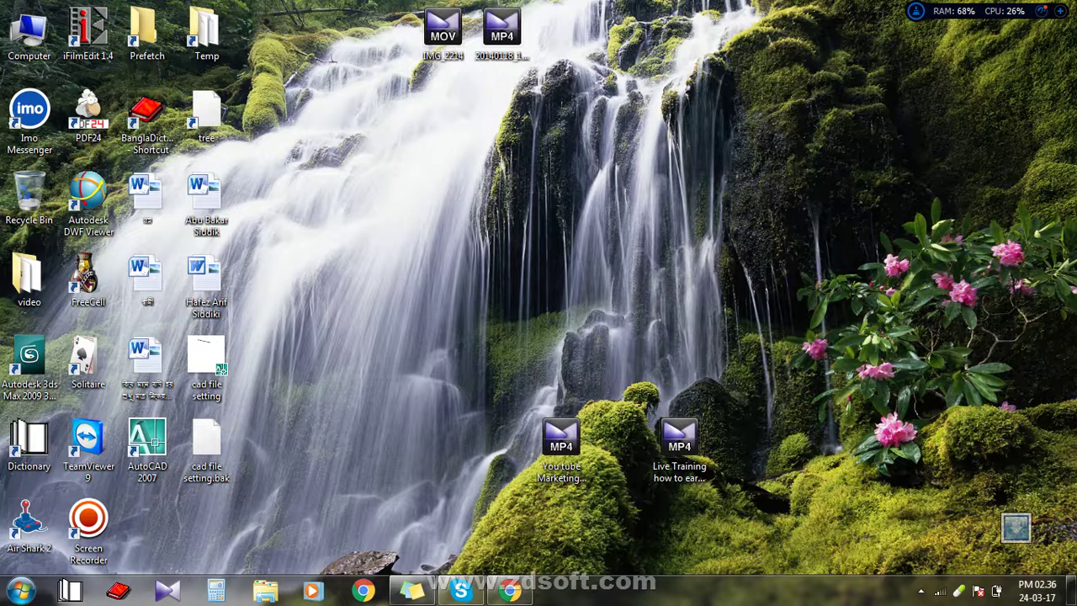
{"action": "right_click", "coordinate": [307, 306]}
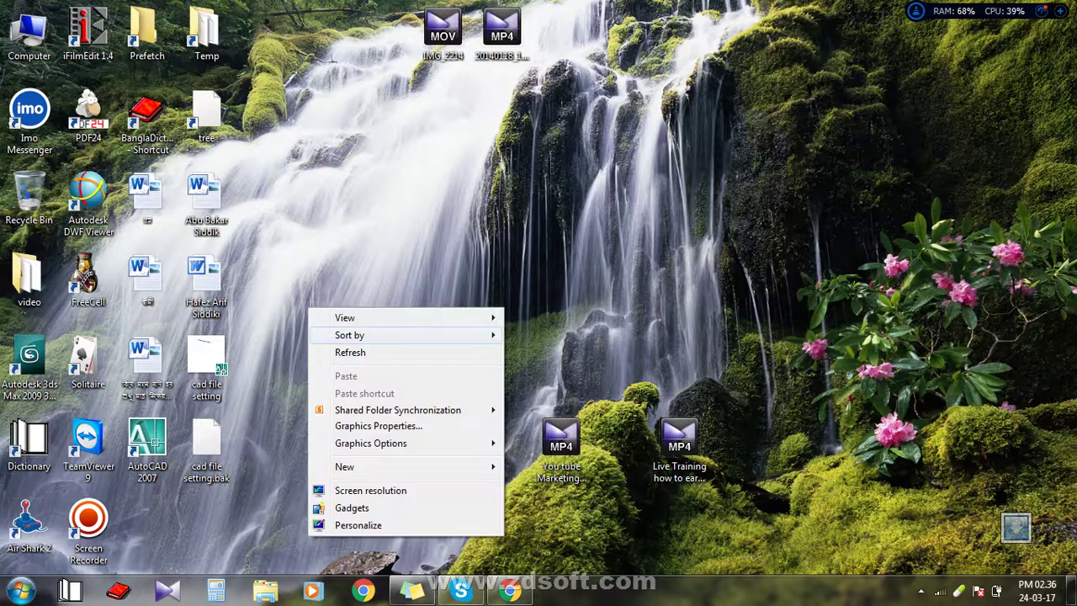
{"action": "left_click", "coordinate": [353, 351]}
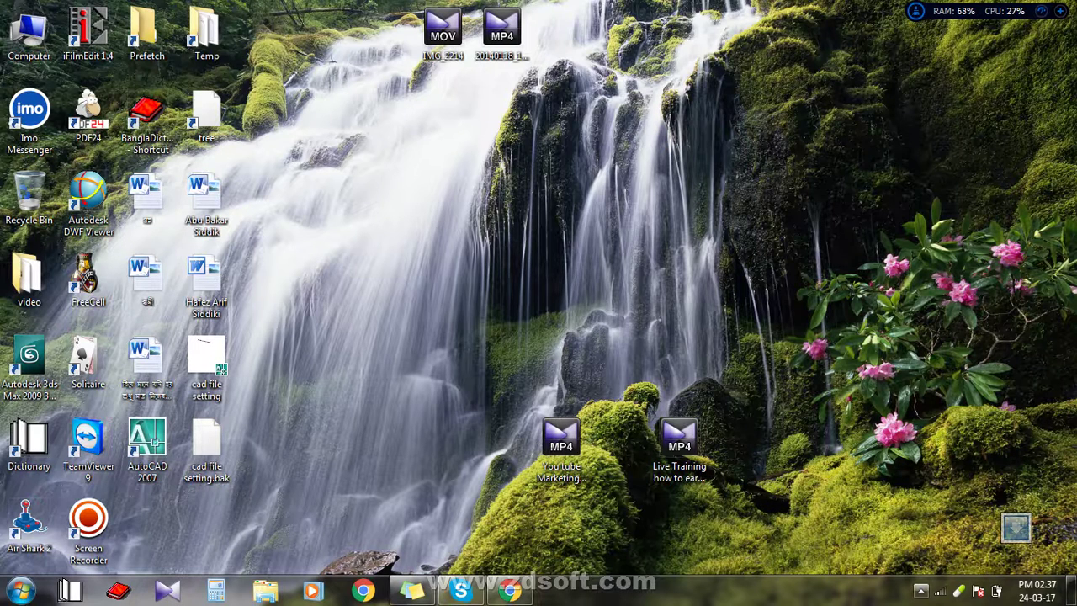
{"action": "left_click", "coordinate": [921, 592]}
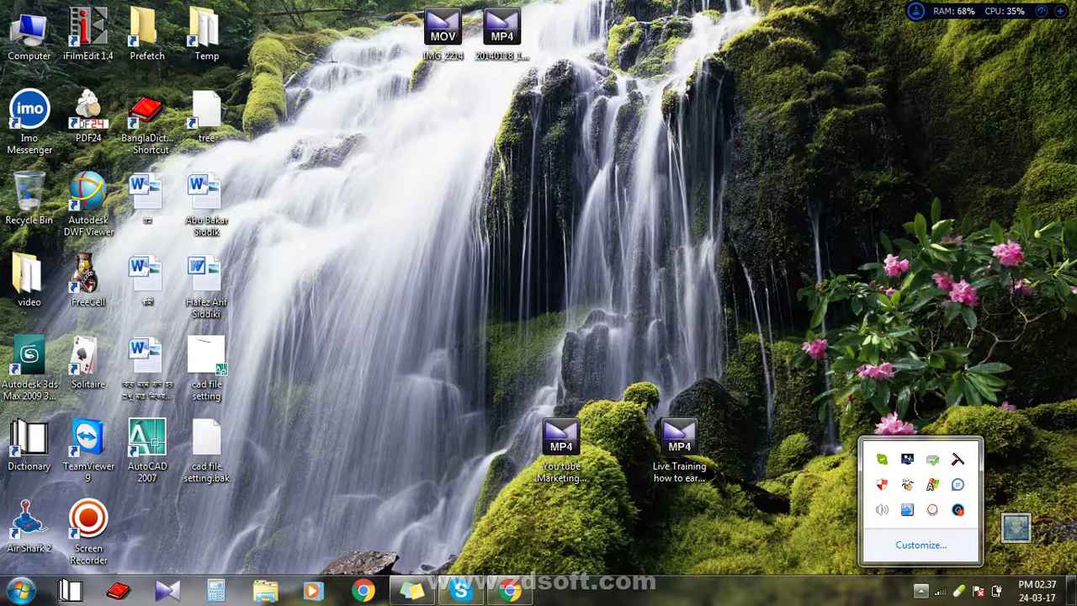
{"action": "key", "text": "Escape"}
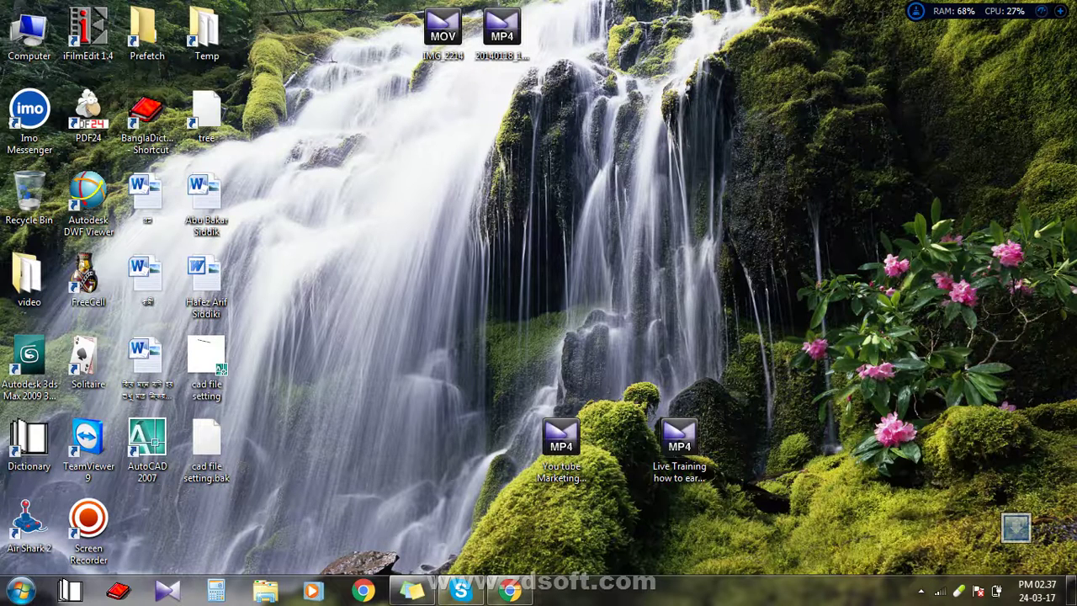